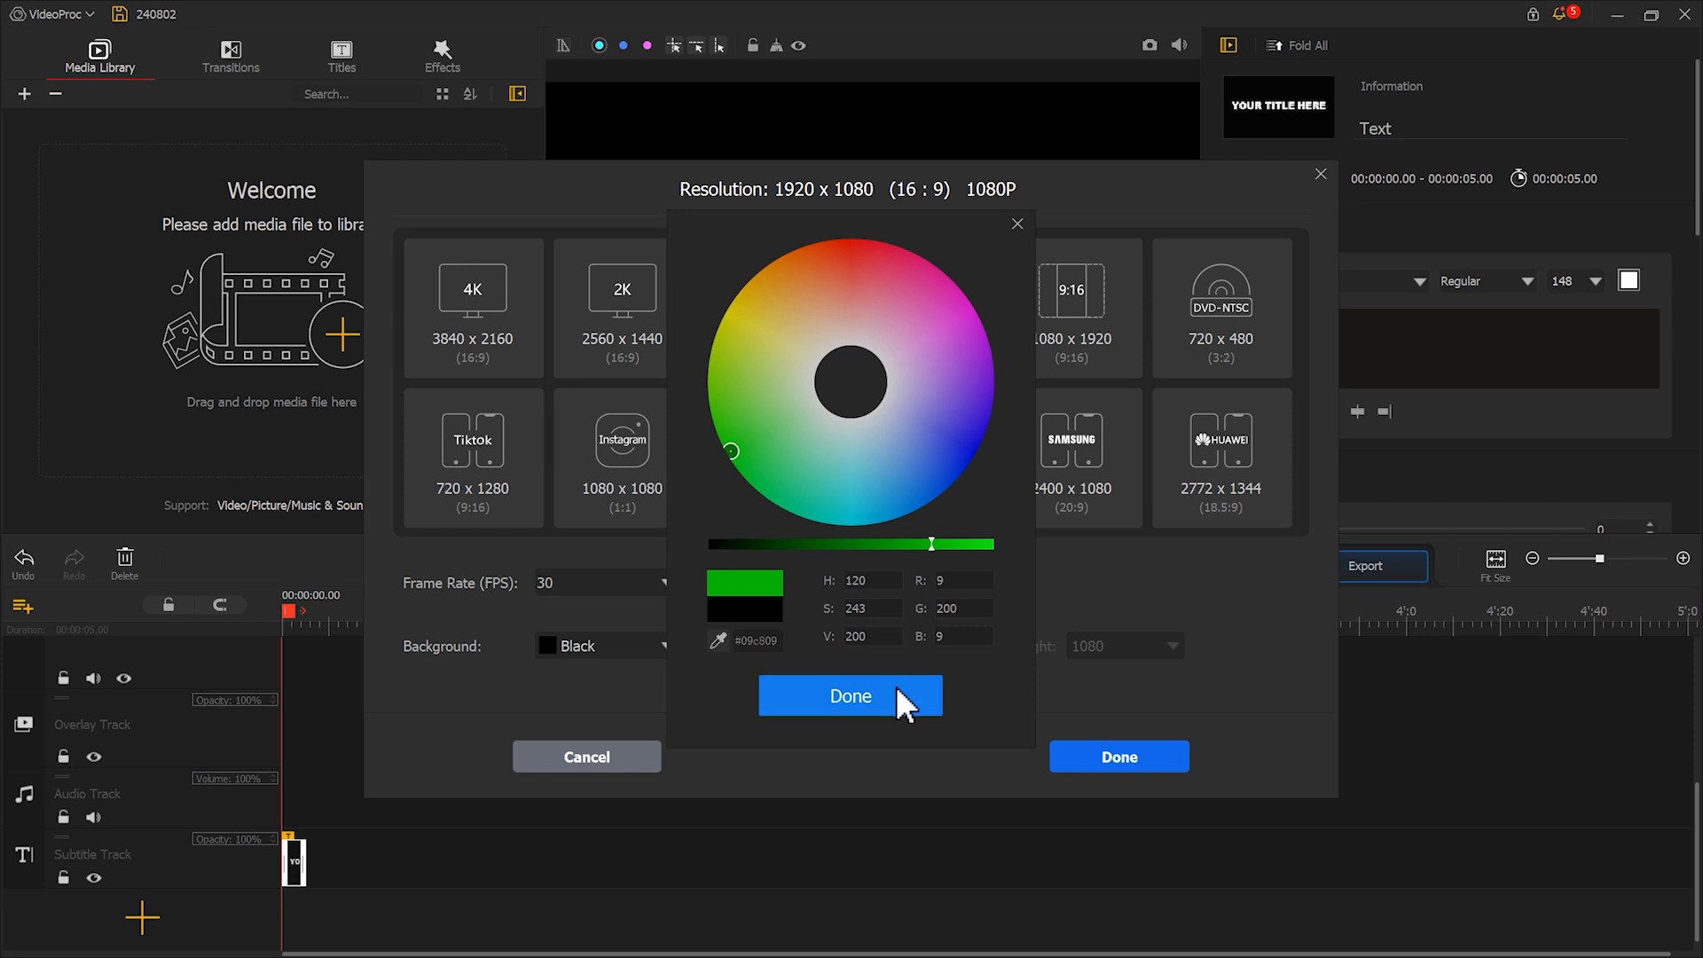
- Apply the custom green project background and add a snapshot of it to the media library's pictures
left_click(1128, 759)
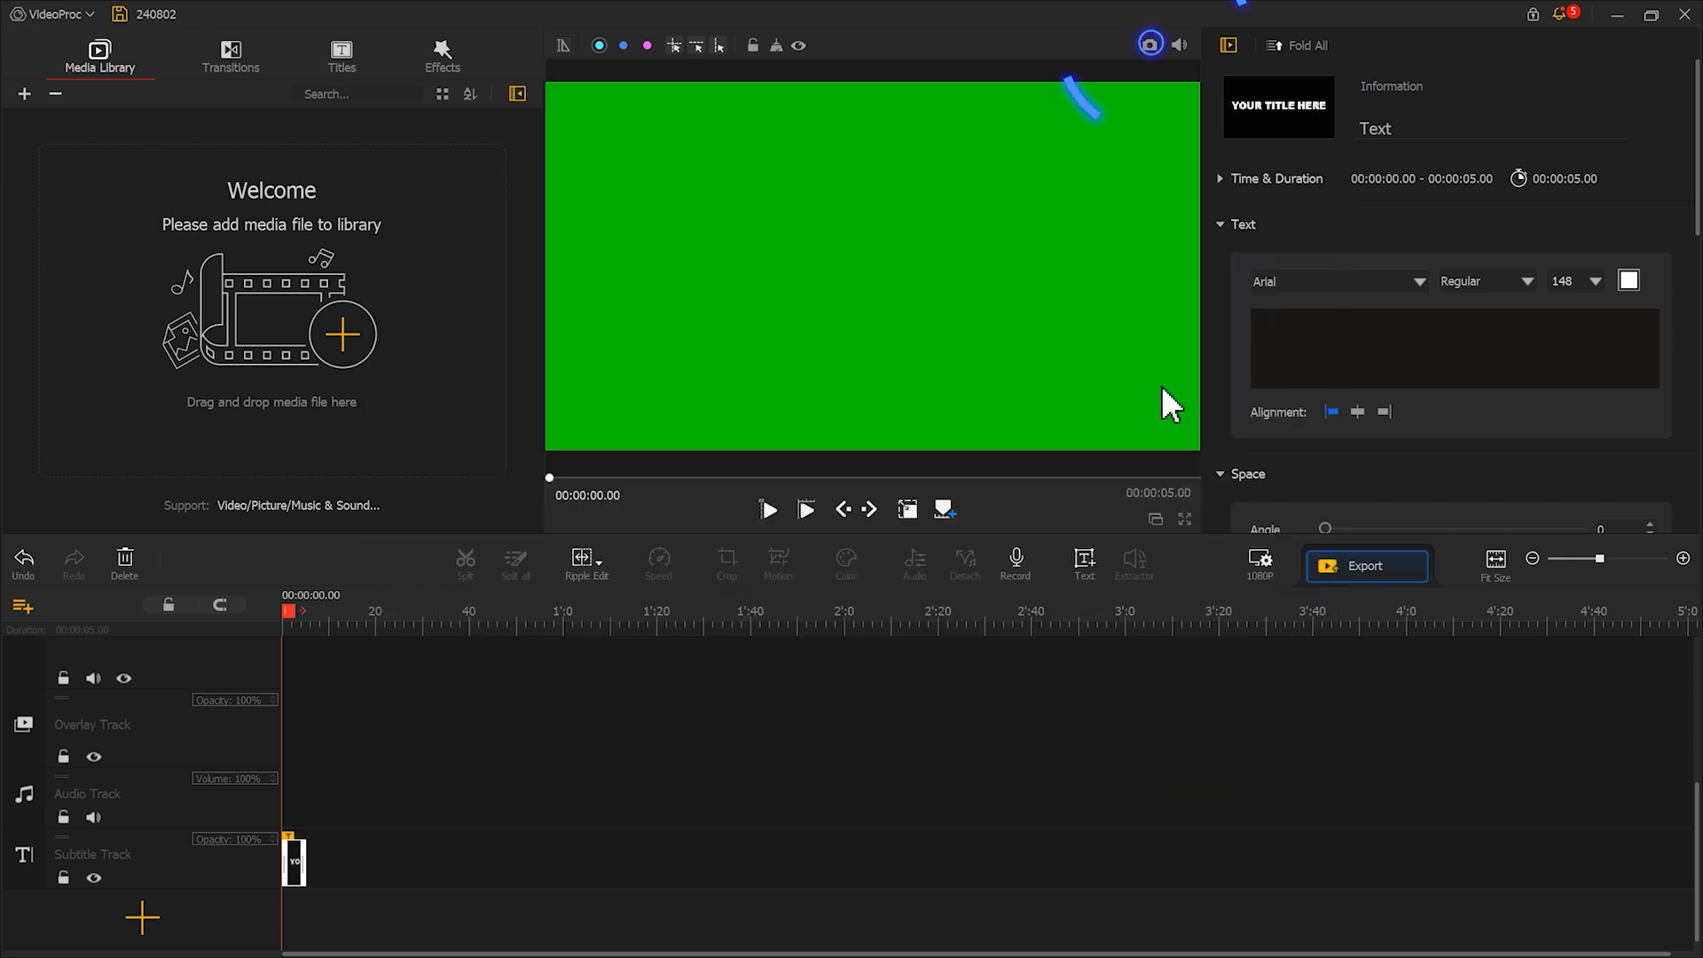
left_click(1150, 45)
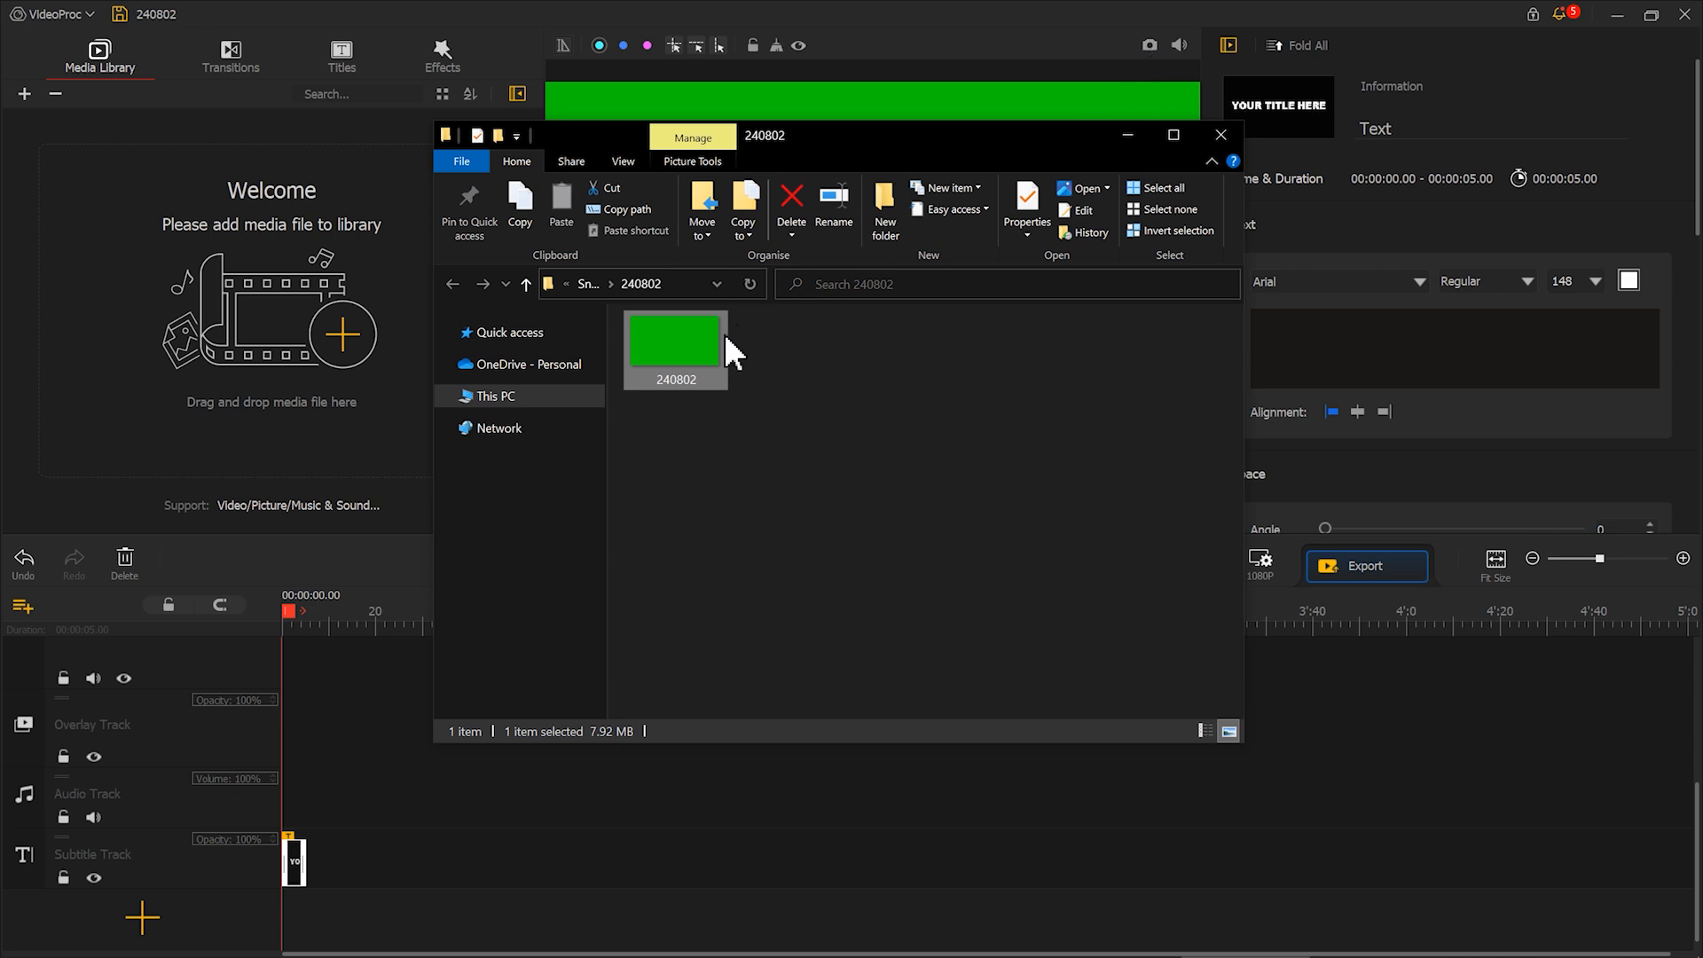
left_click_drag(699, 339, 316, 294)
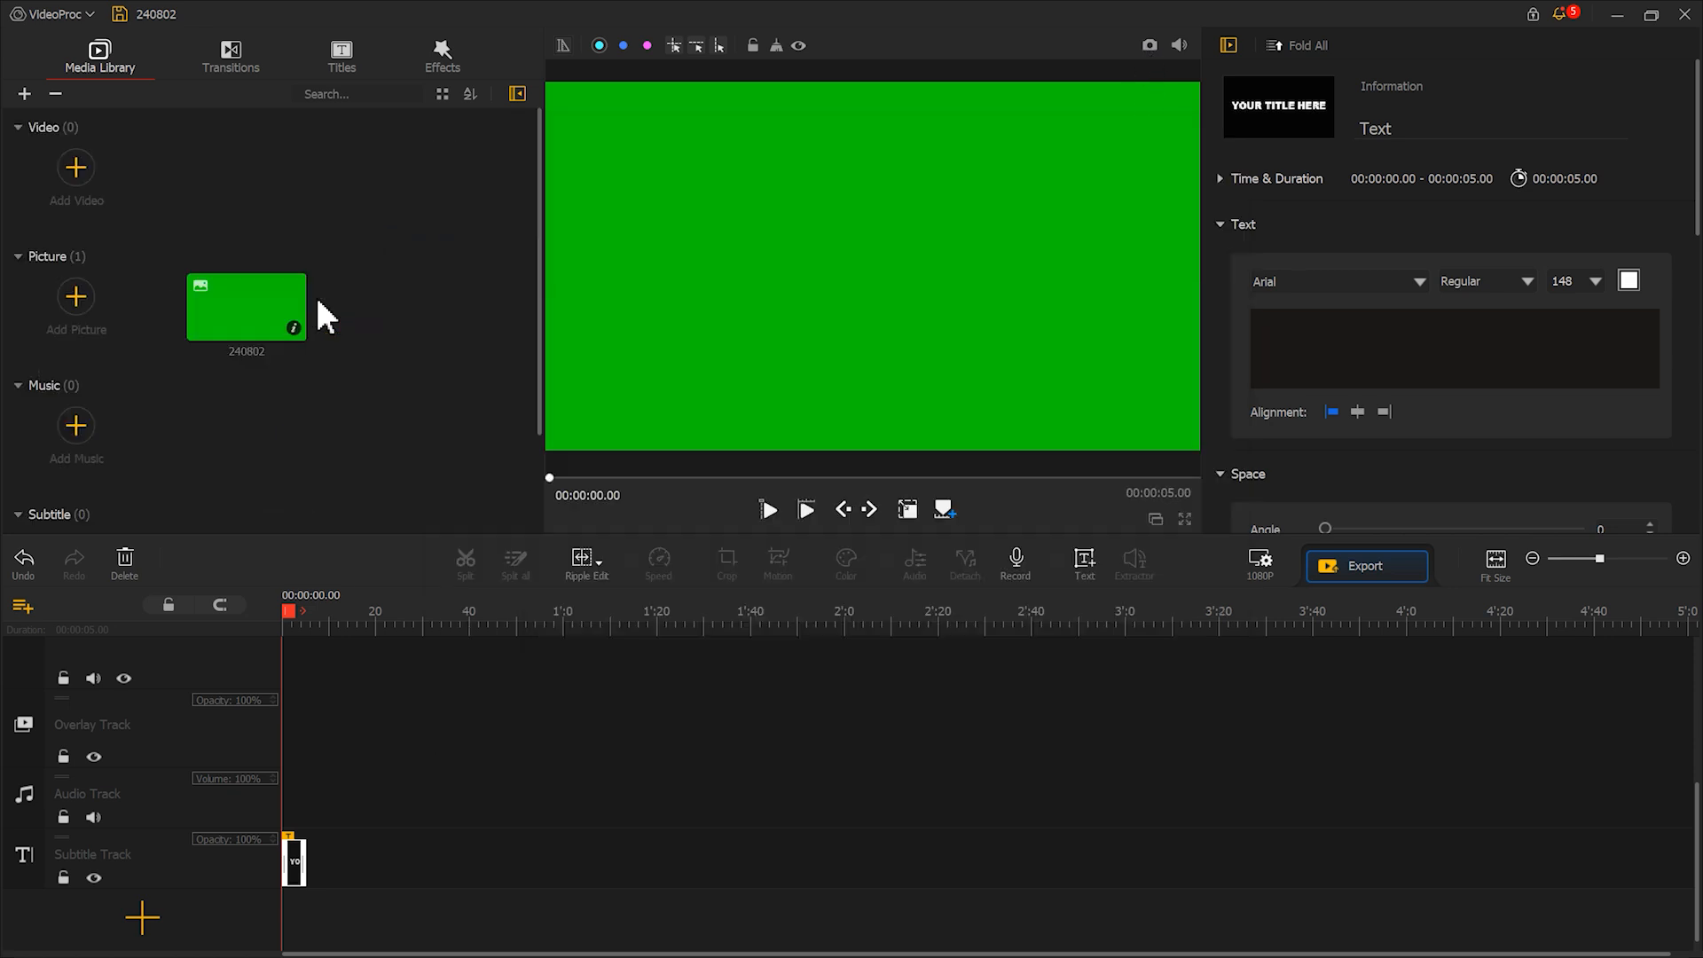
- Change the custom project background colour to a vivid blue
left_click(1263, 556)
left_click(623, 647)
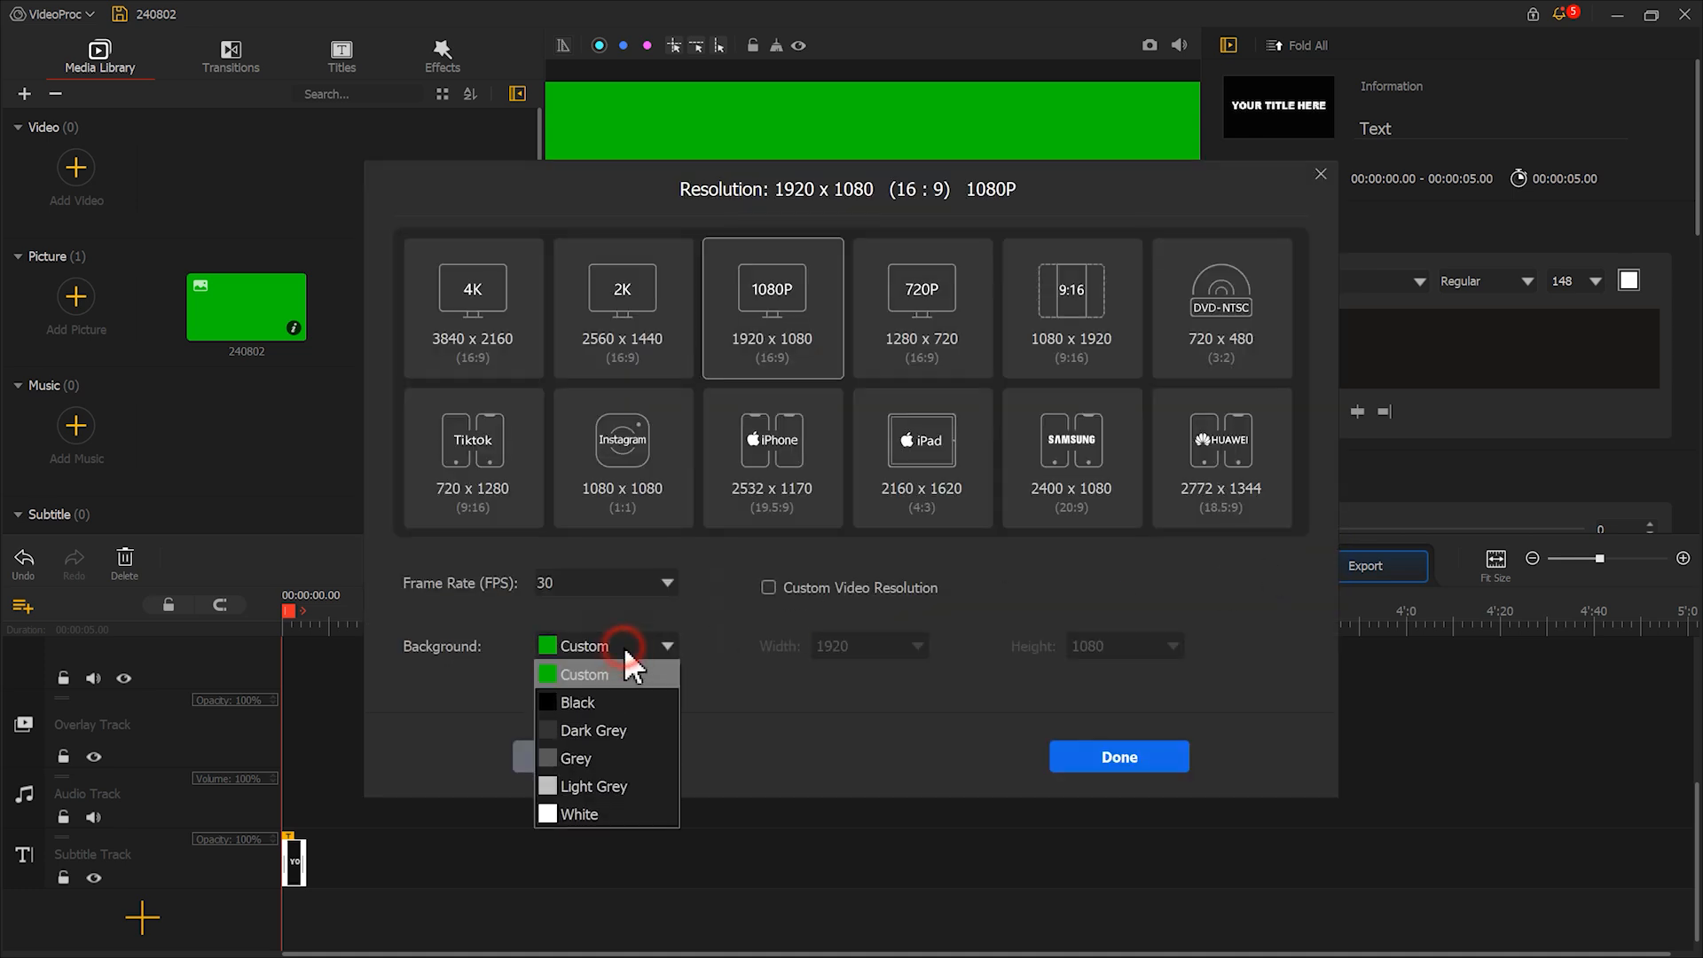
left_click(611, 666)
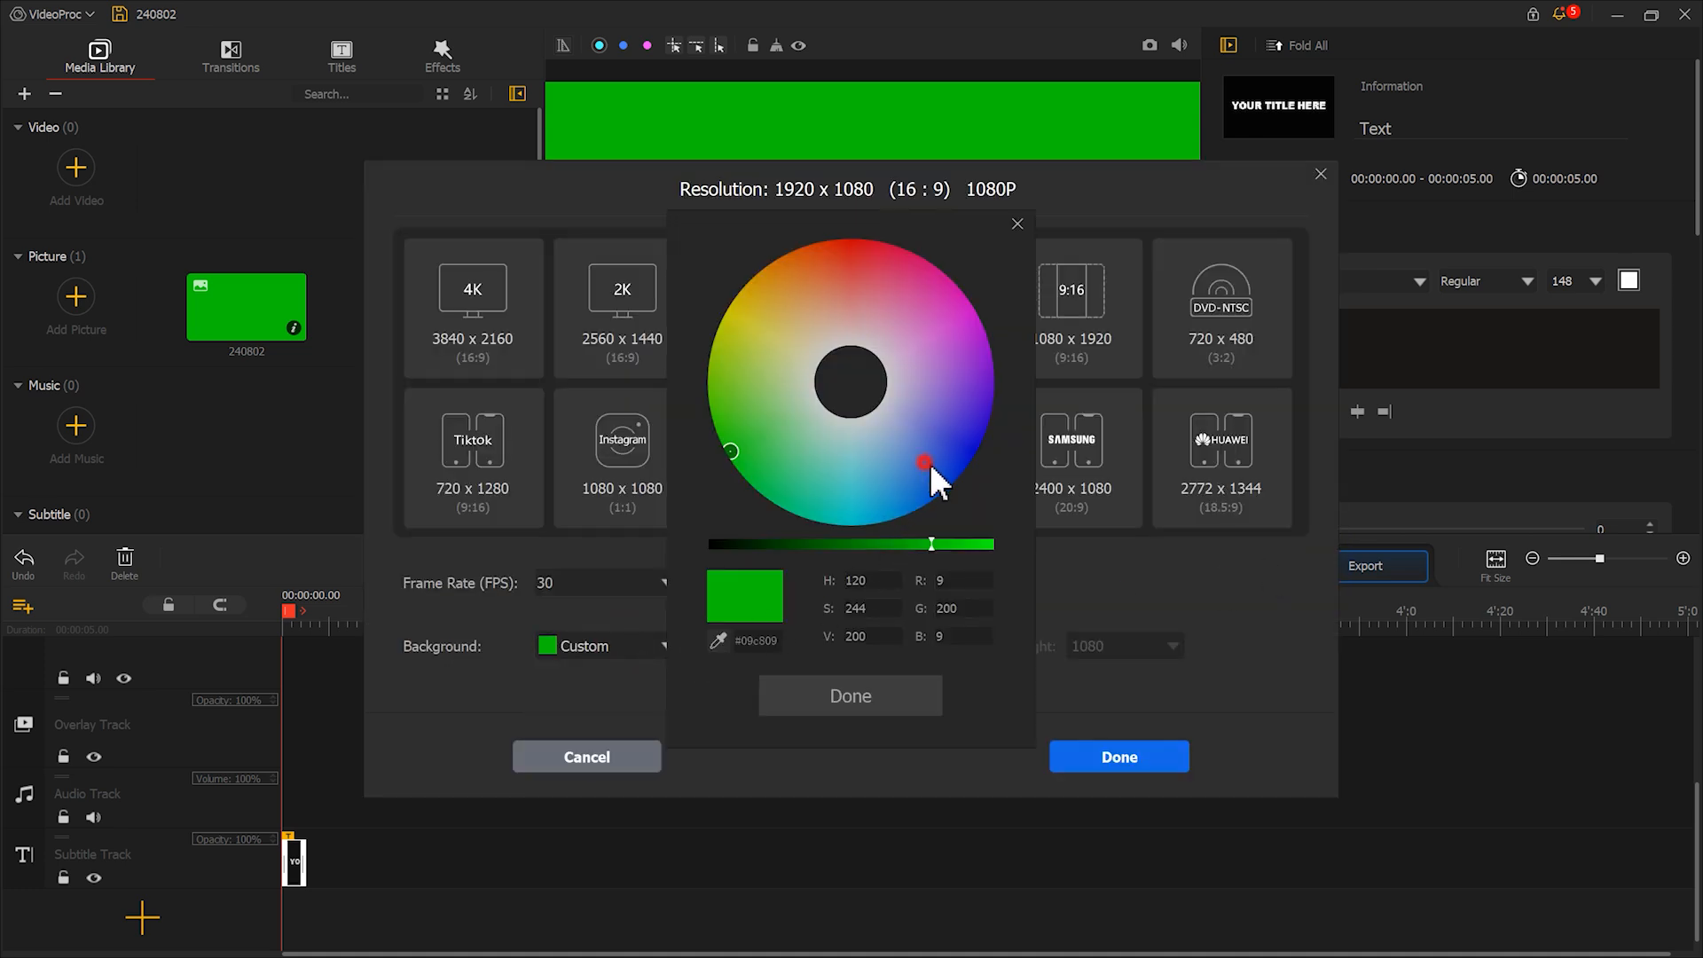
left_click_drag(926, 464, 951, 482)
left_click(937, 690)
left_click(1103, 754)
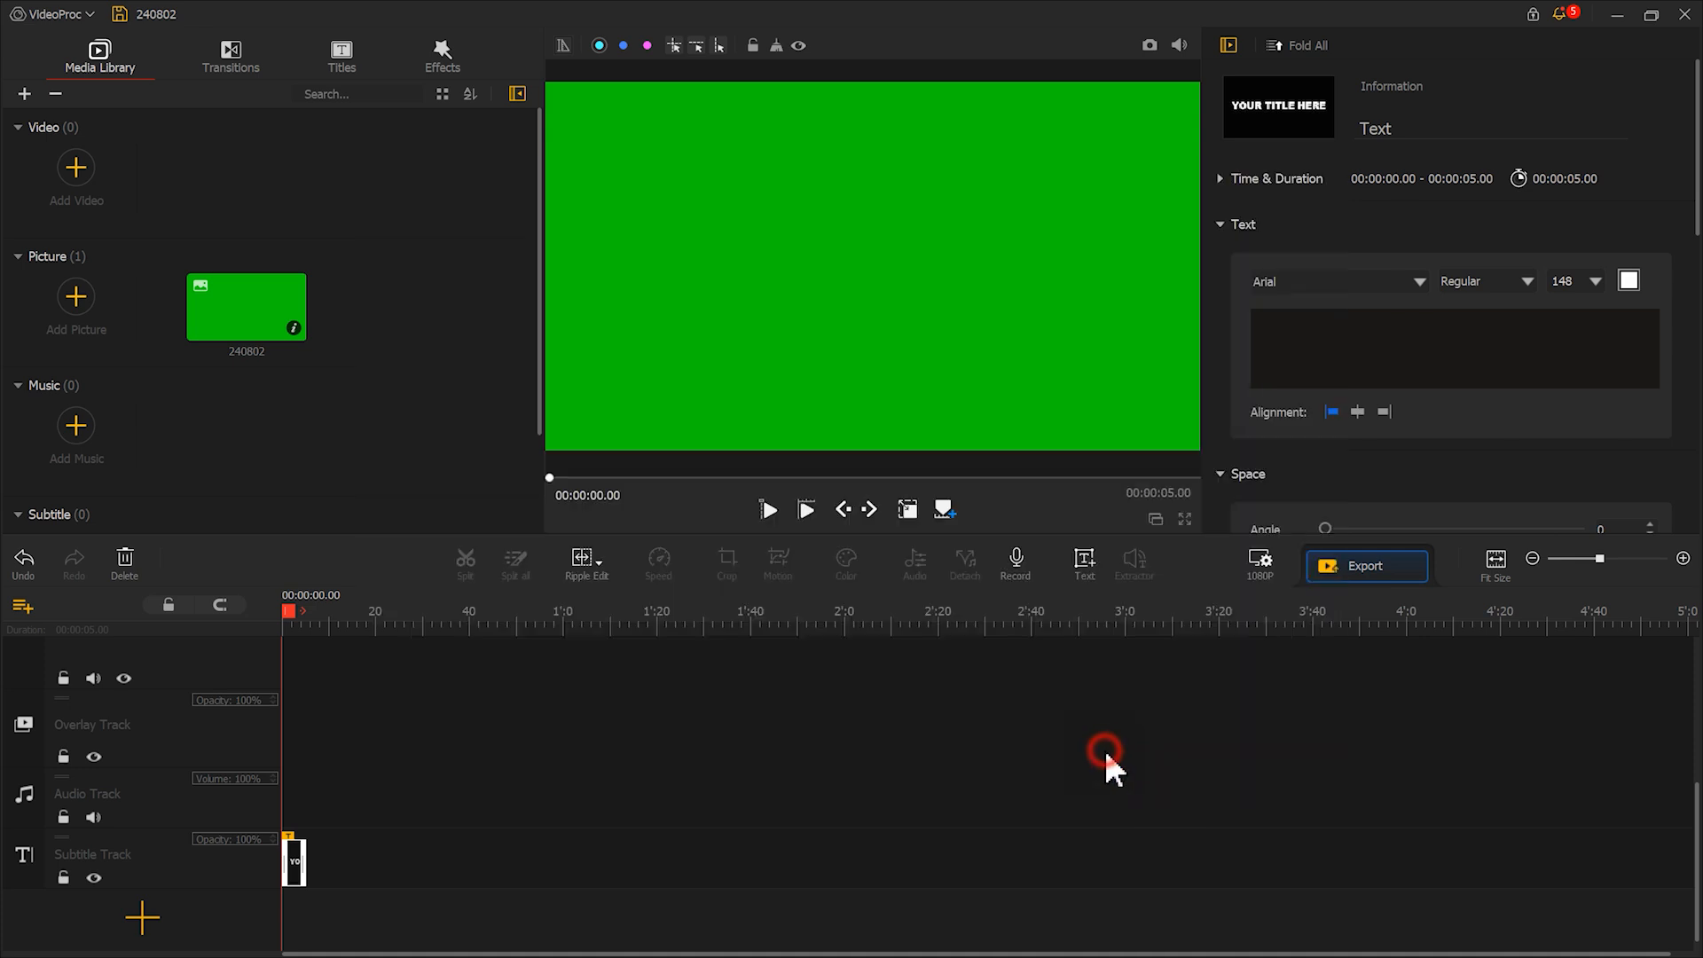
- Delete the title clip from the Subtitle Track and add extra overlay tracks to the timeline
left_click(125, 559)
left_click(24, 607)
left_click(24, 608)
left_click(23, 609)
left_click(43, 622)
scroll(440, 740, "up", 5)
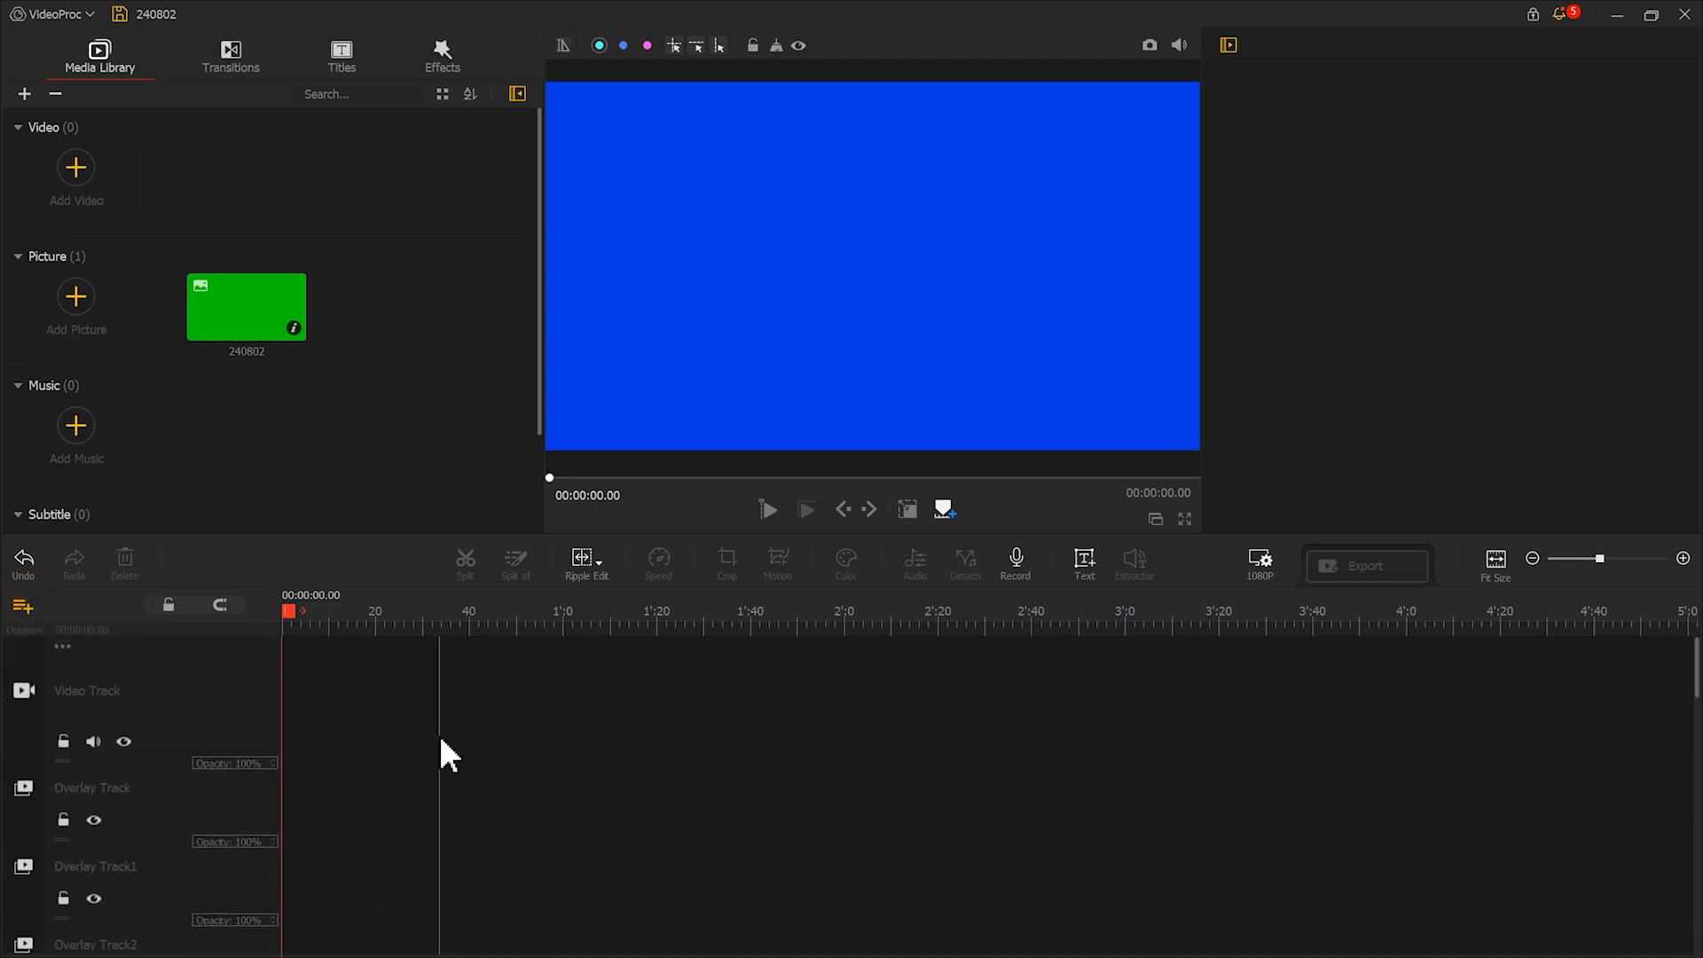
- Place the green picture 240802 at the start of the first Overlay Track and fit it to the screen height
left_click_drag(255, 334, 285, 797)
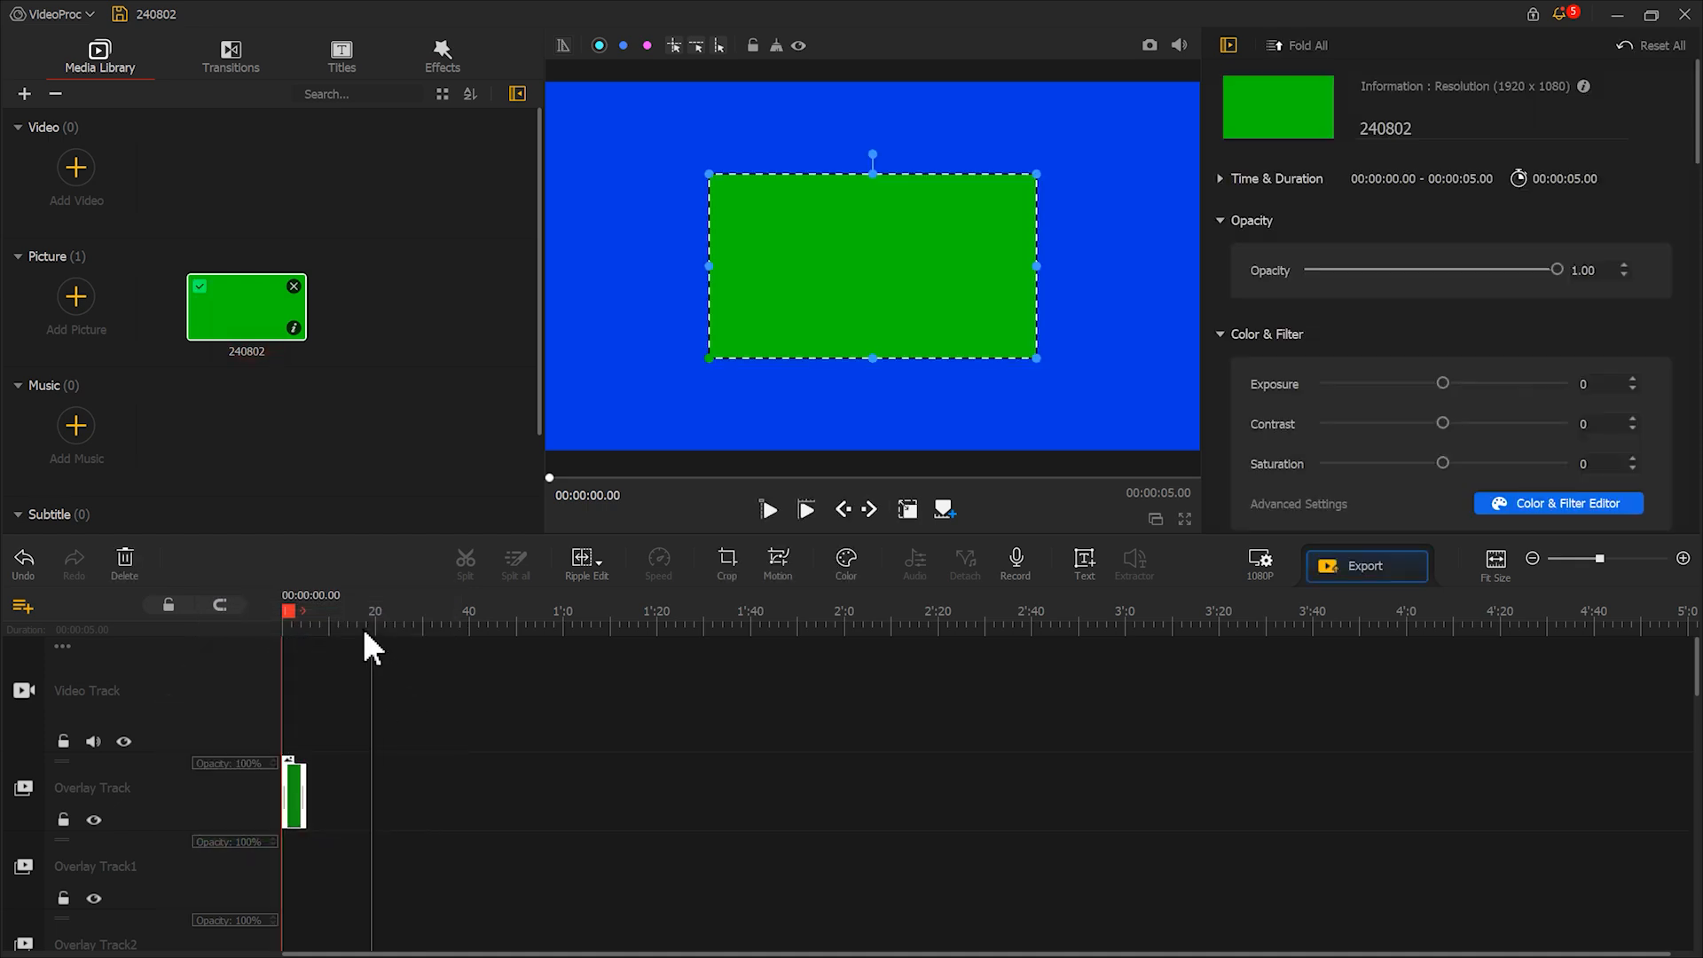
left_click_drag(482, 627, 1099, 637)
scroll(1641, 160, "down", 10)
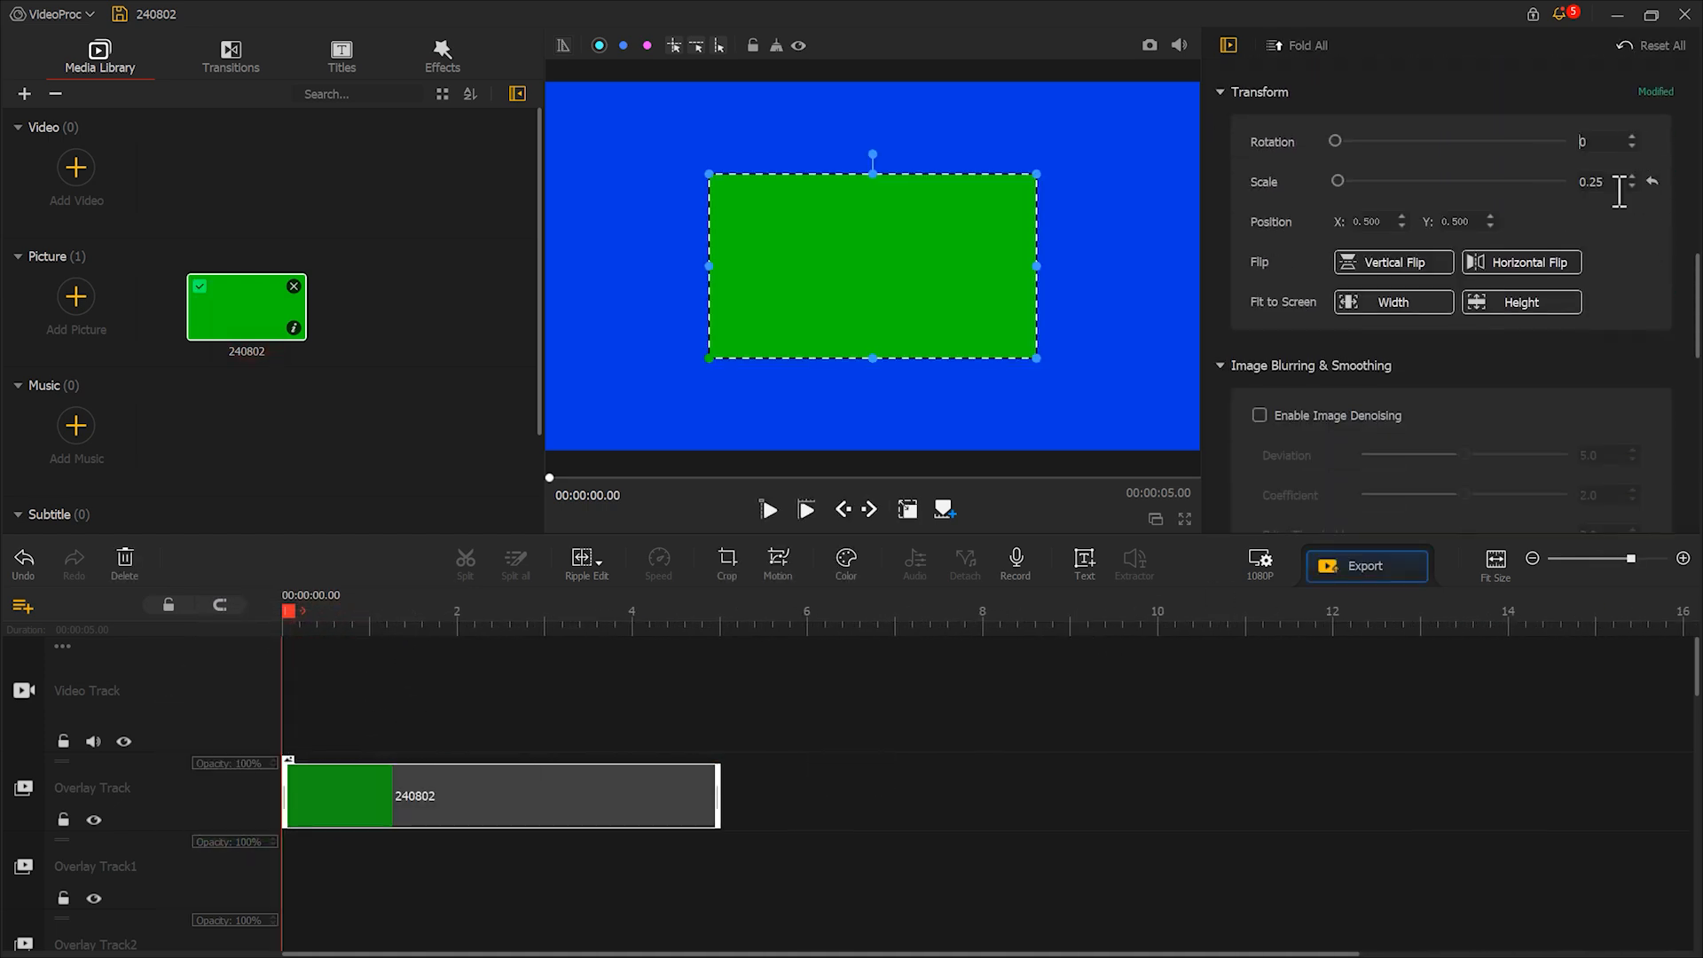
left_click(1520, 302)
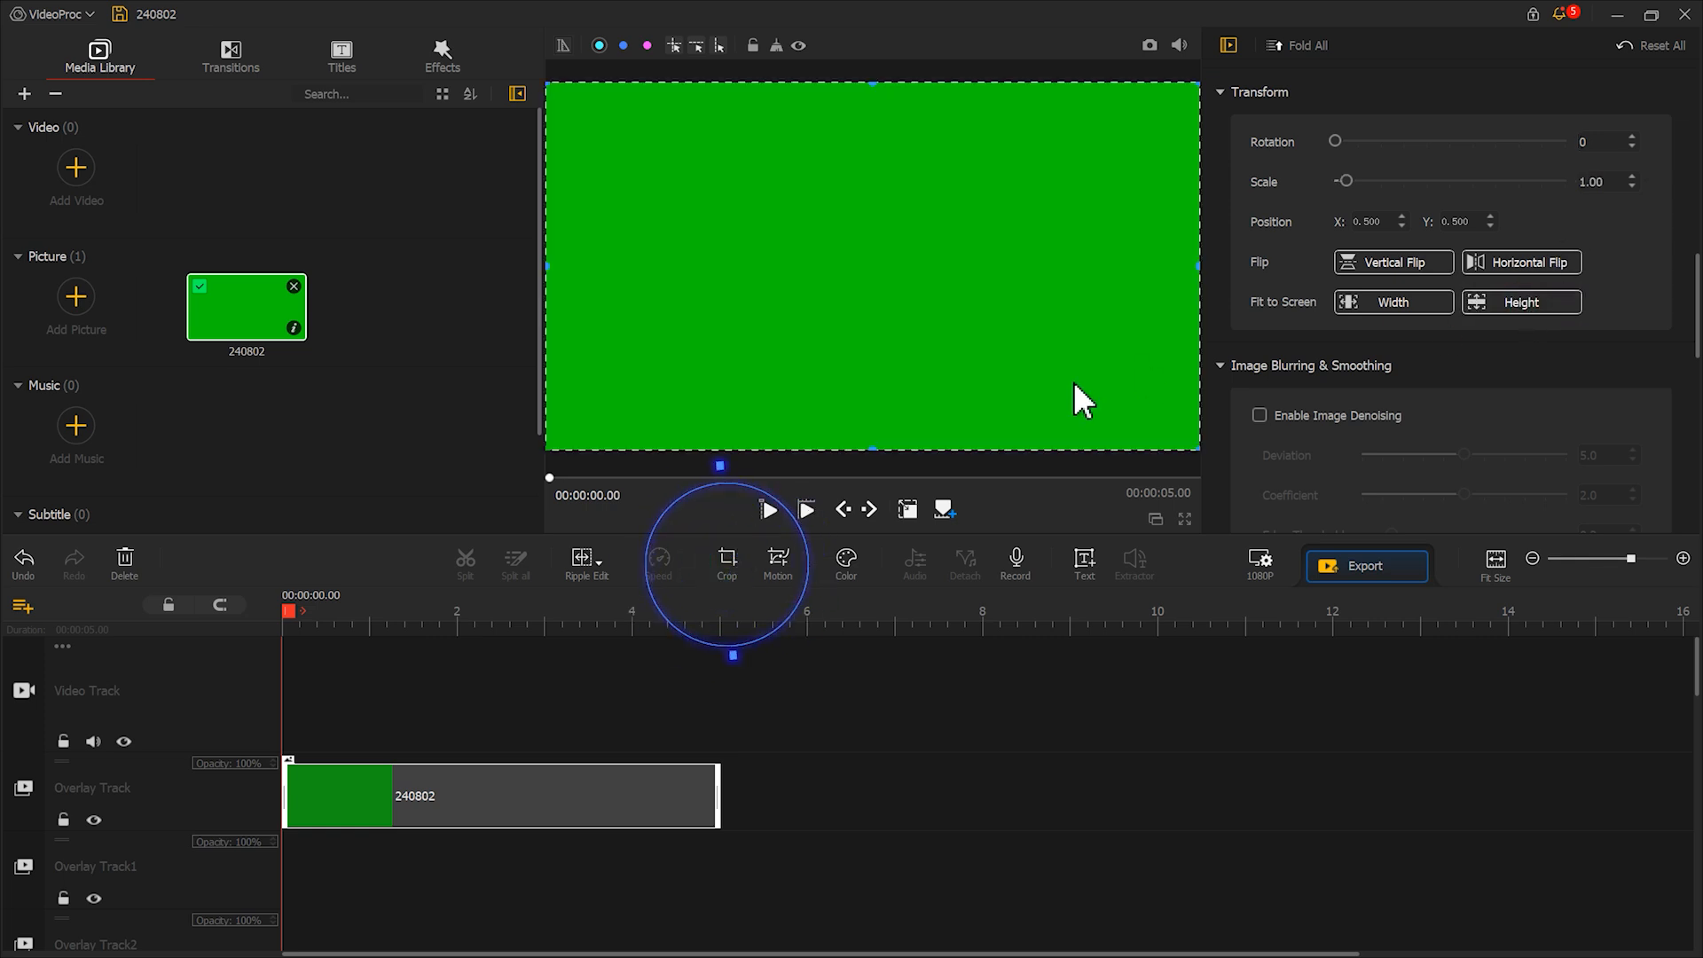
- Crop the green picture to a height of 270 and move the strip to the bottom edge of the frame, at Y 0.125
left_click(728, 560)
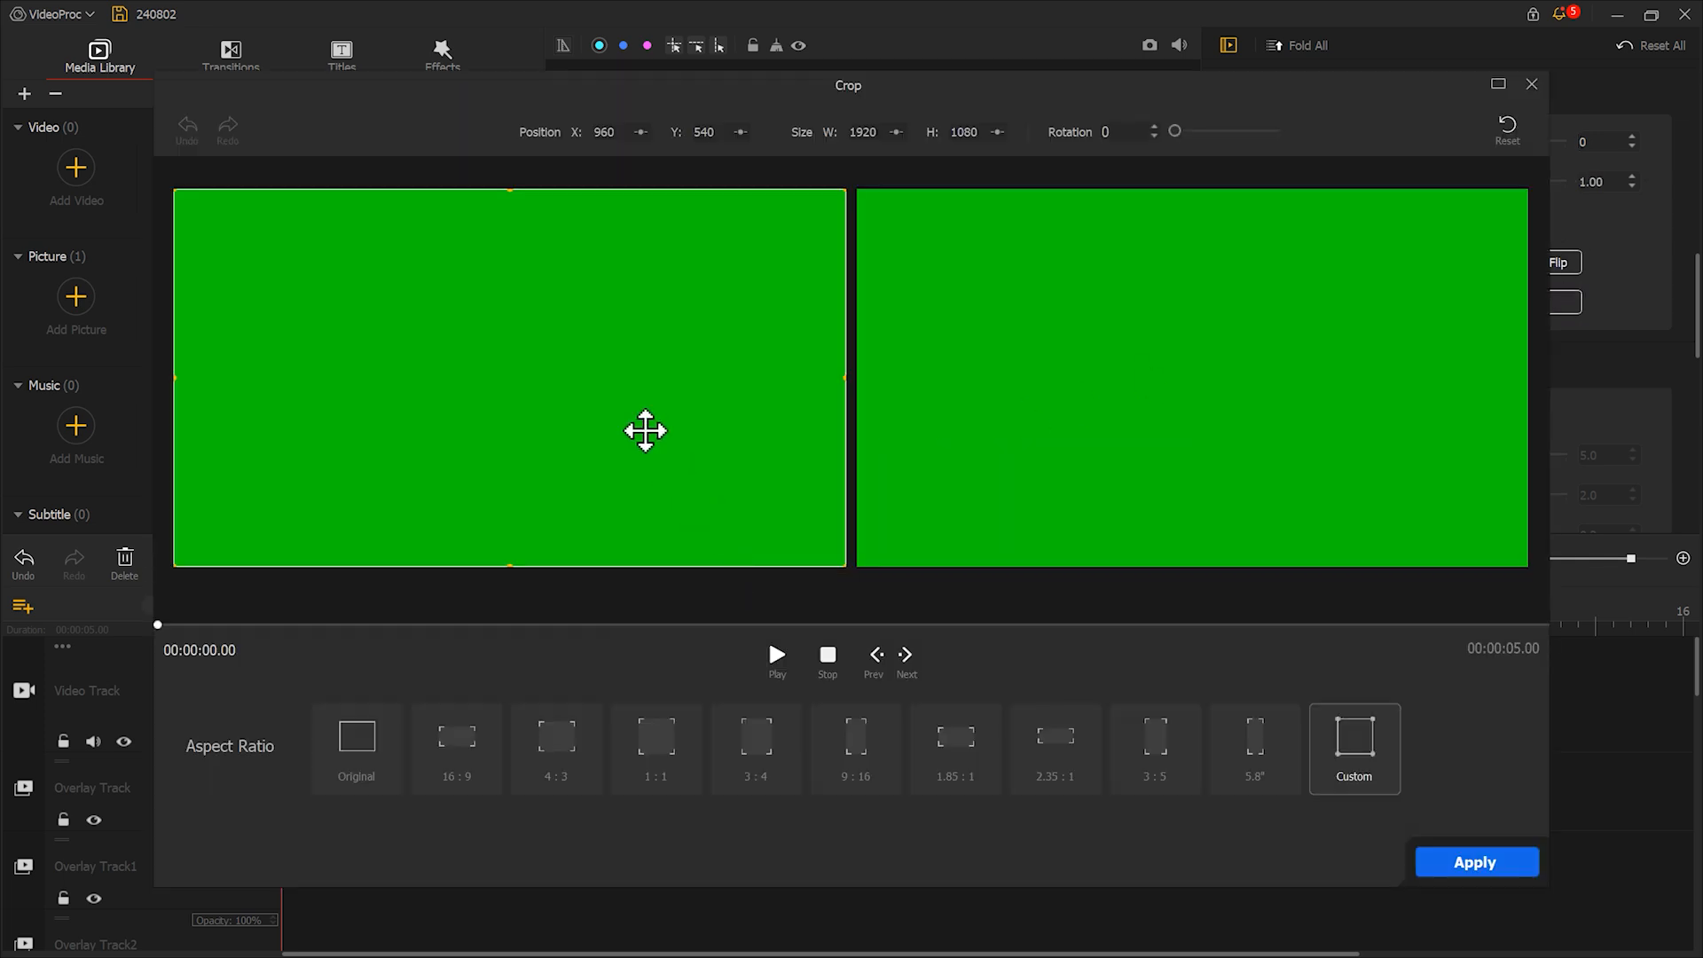
left_click_drag(508, 193, 521, 456)
key("ctrl+z")
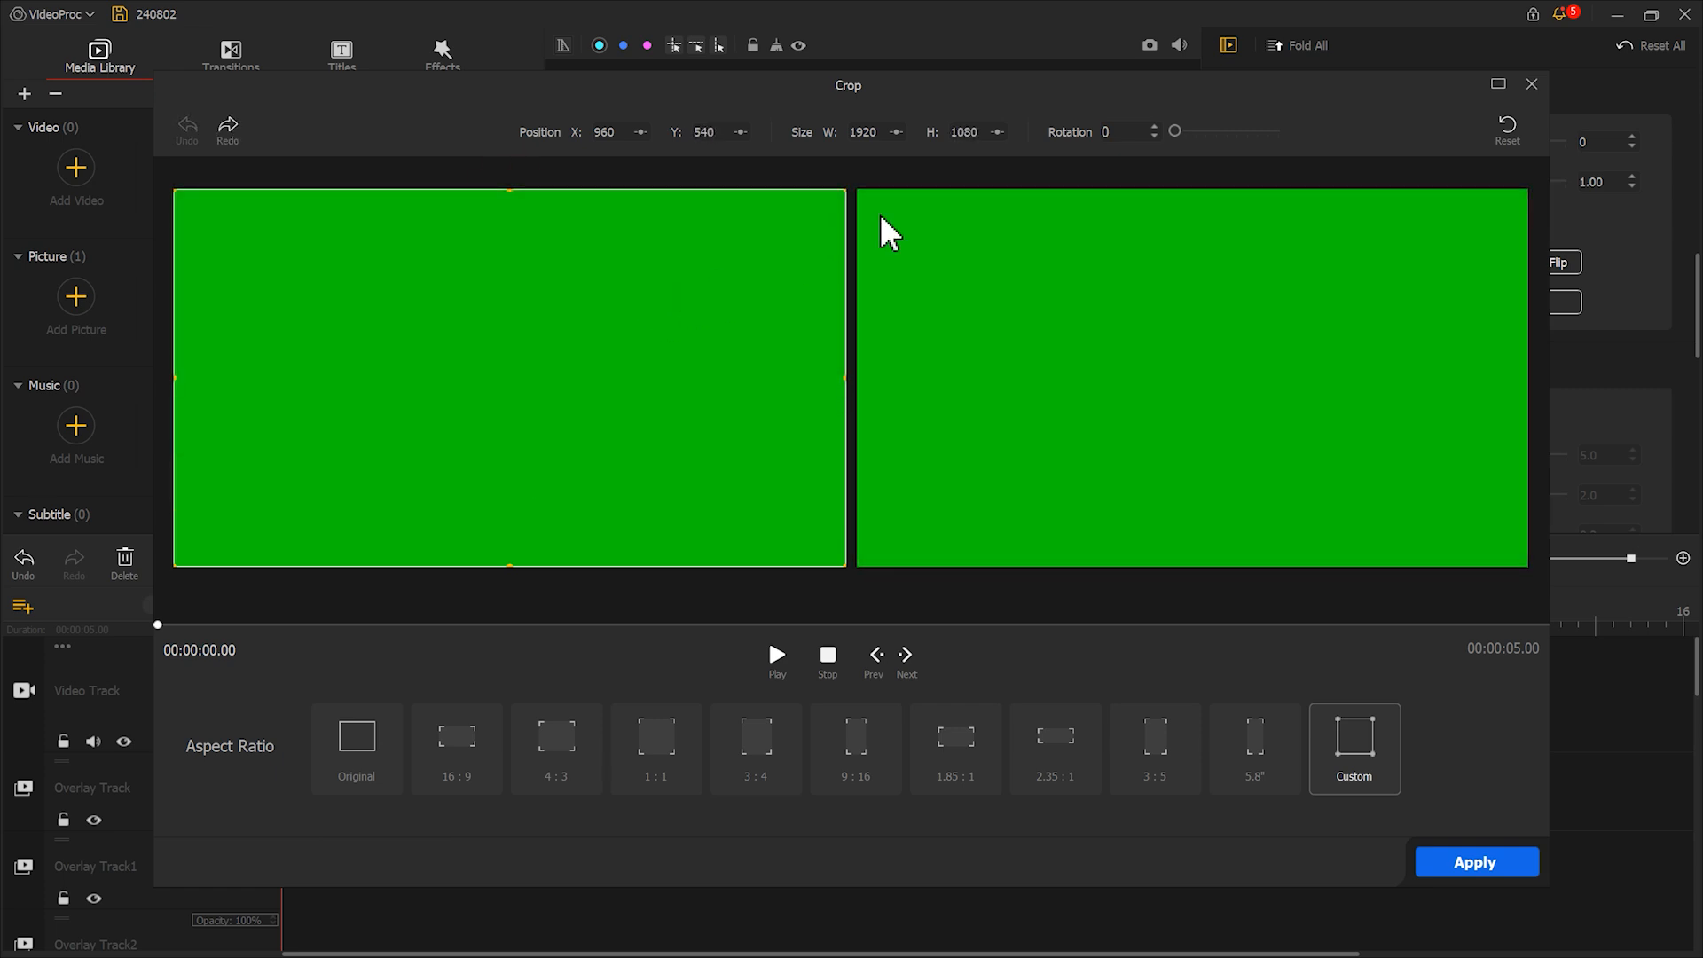
left_click_drag(981, 132, 942, 131)
key("Return")
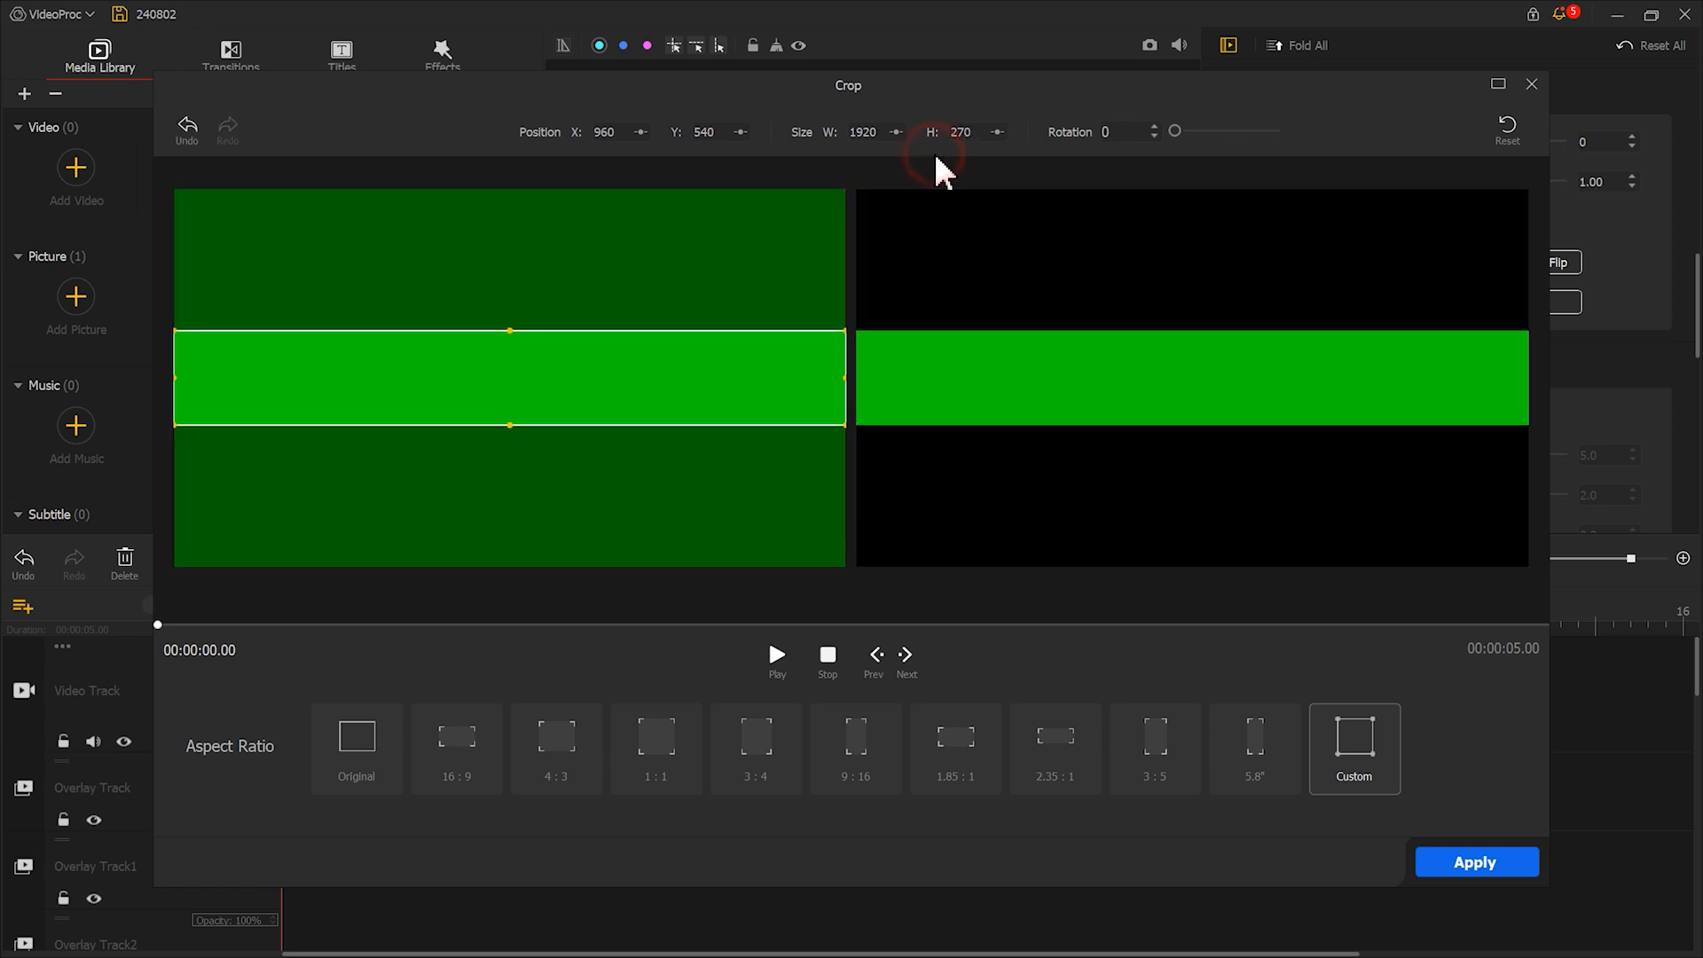
left_click(1474, 862)
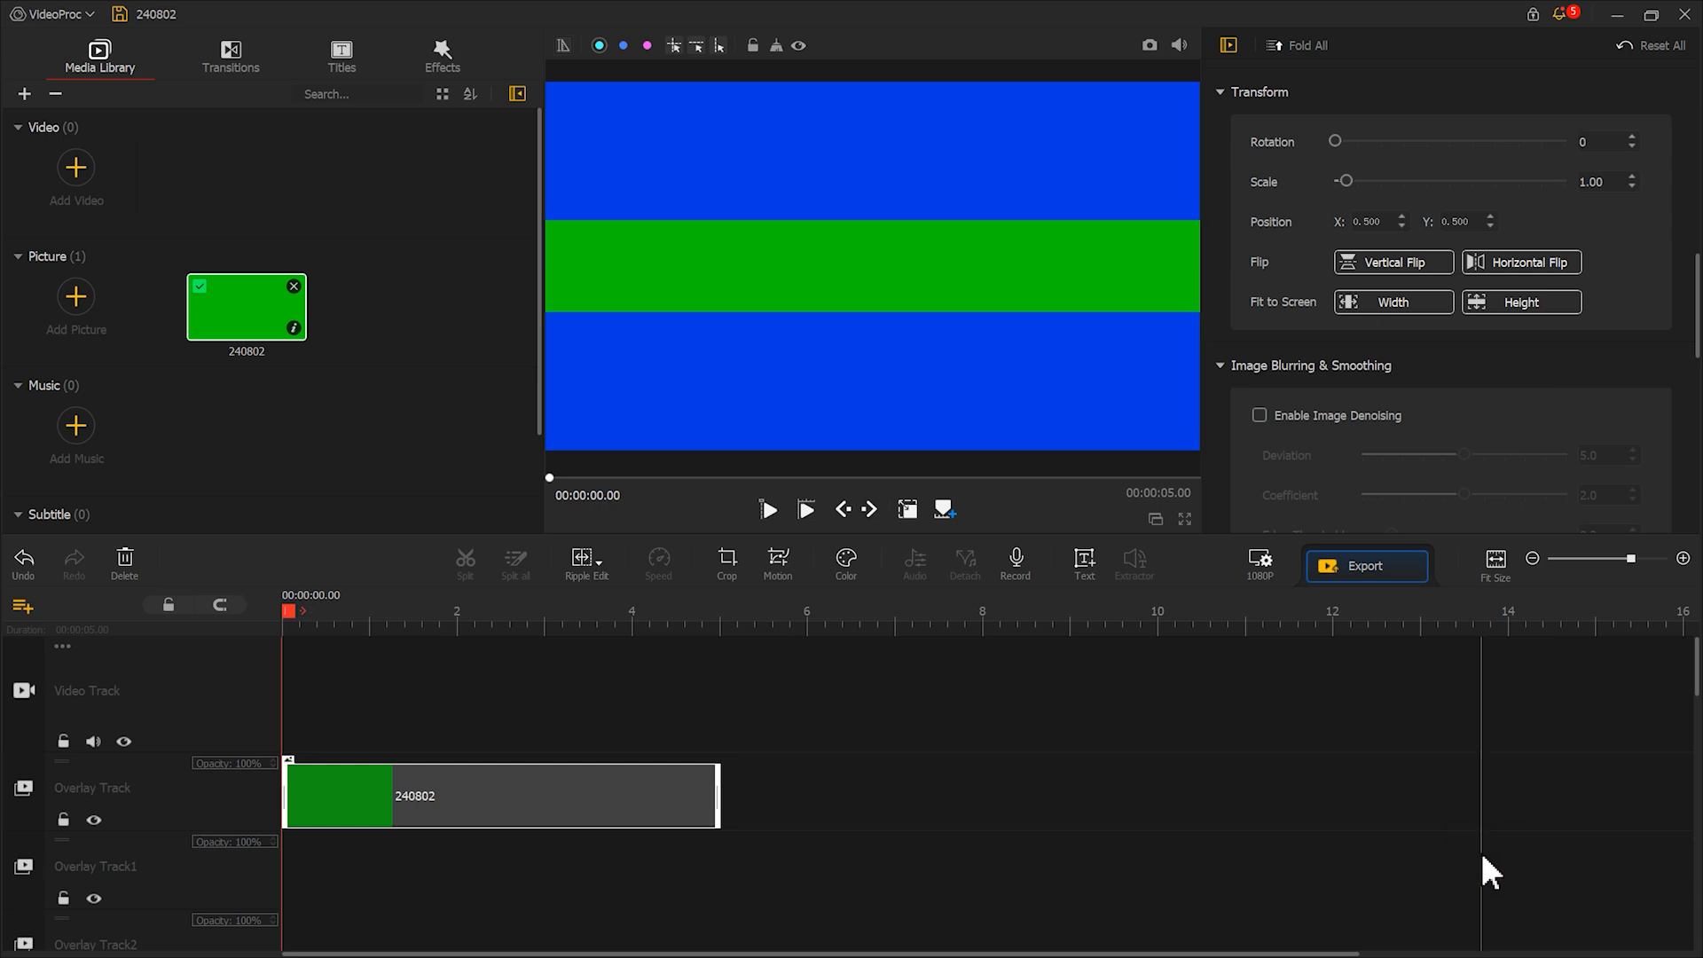
left_click(904, 510)
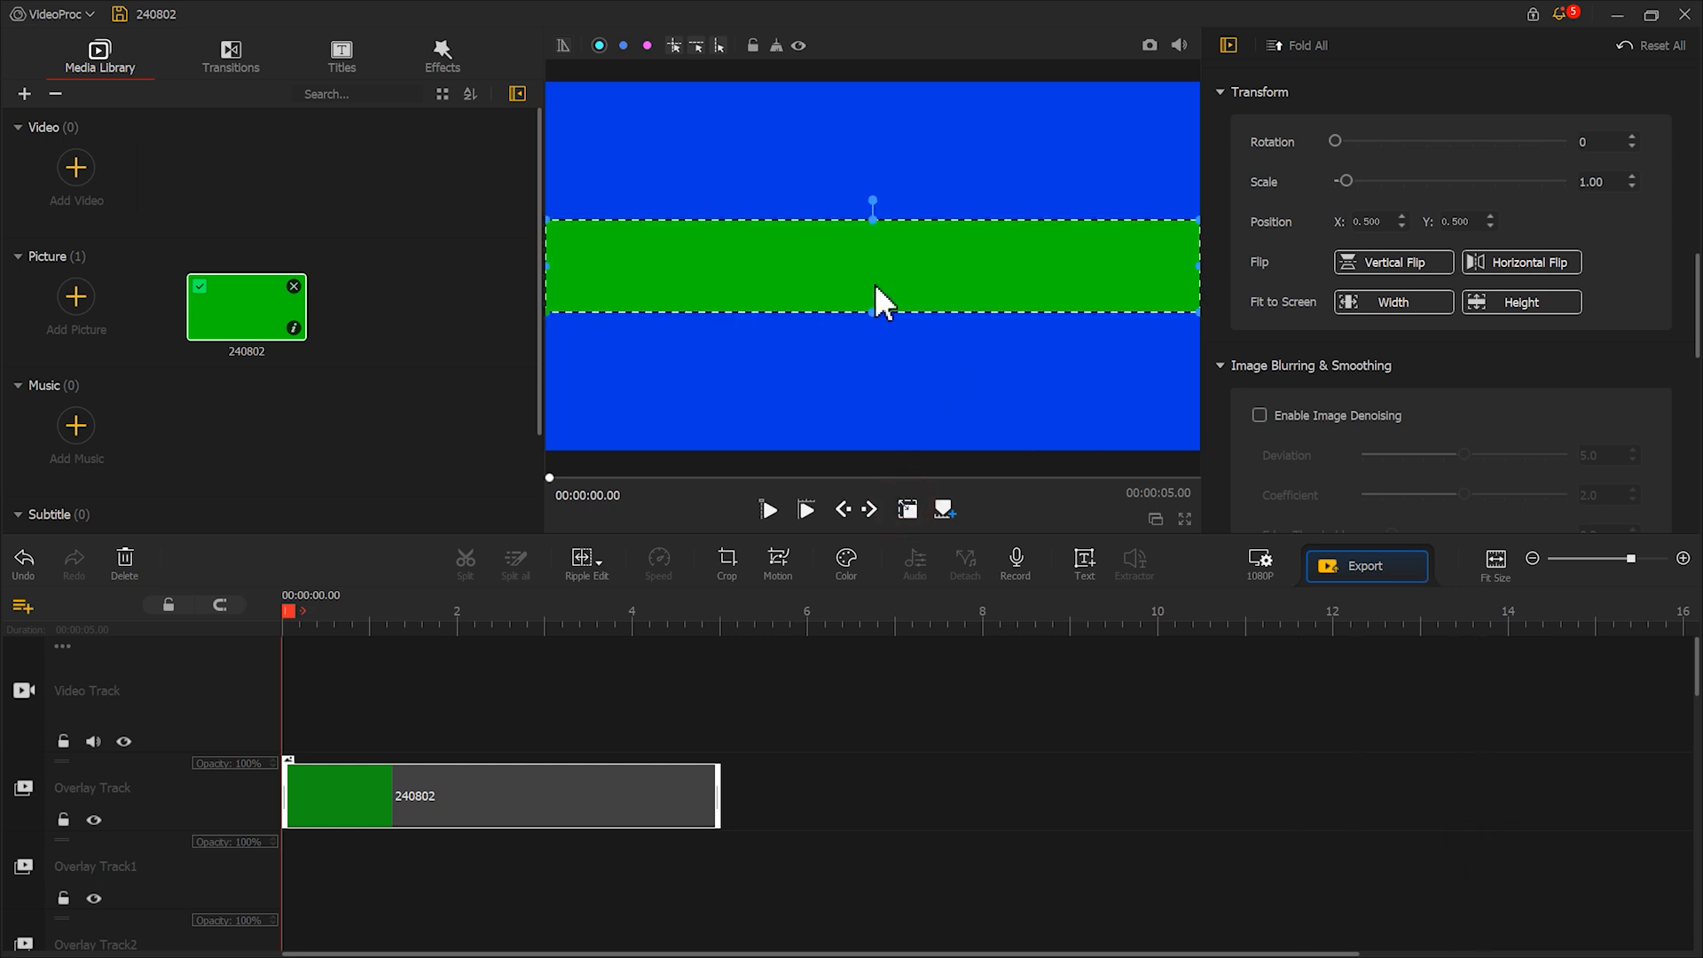
left_click_drag(867, 274, 871, 393)
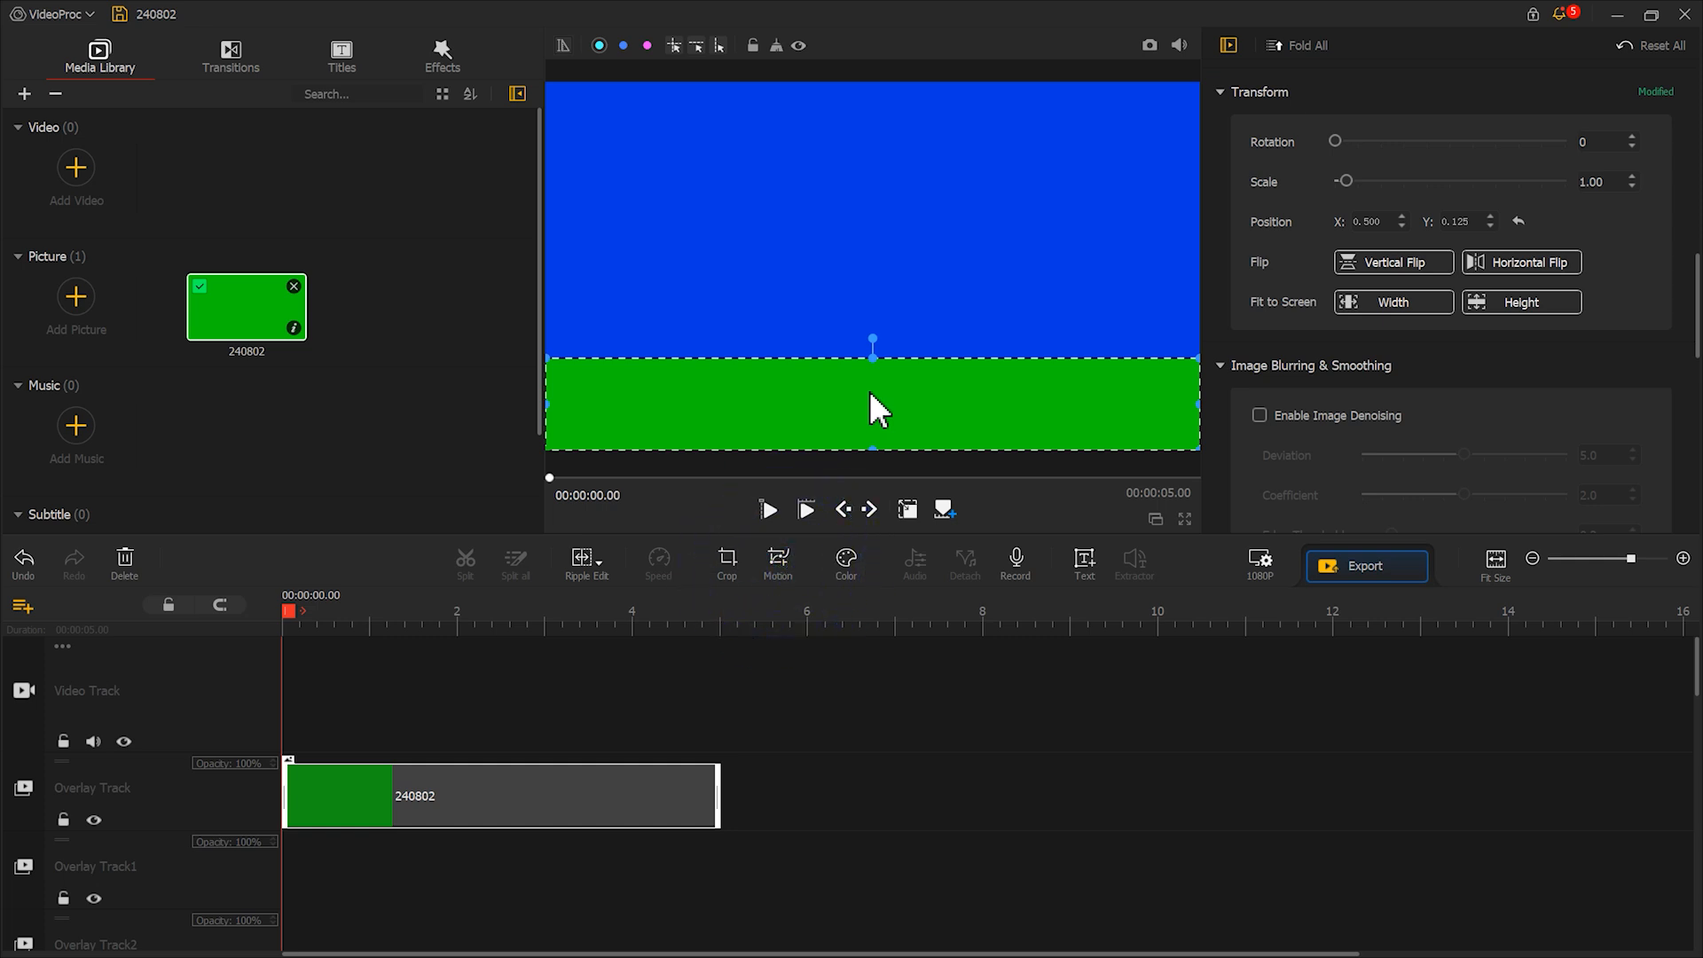
- Open the green strip in the Motion Editor and add a keyframe at 0 s whose frame covers the full 1920x270 picture
left_click(780, 559)
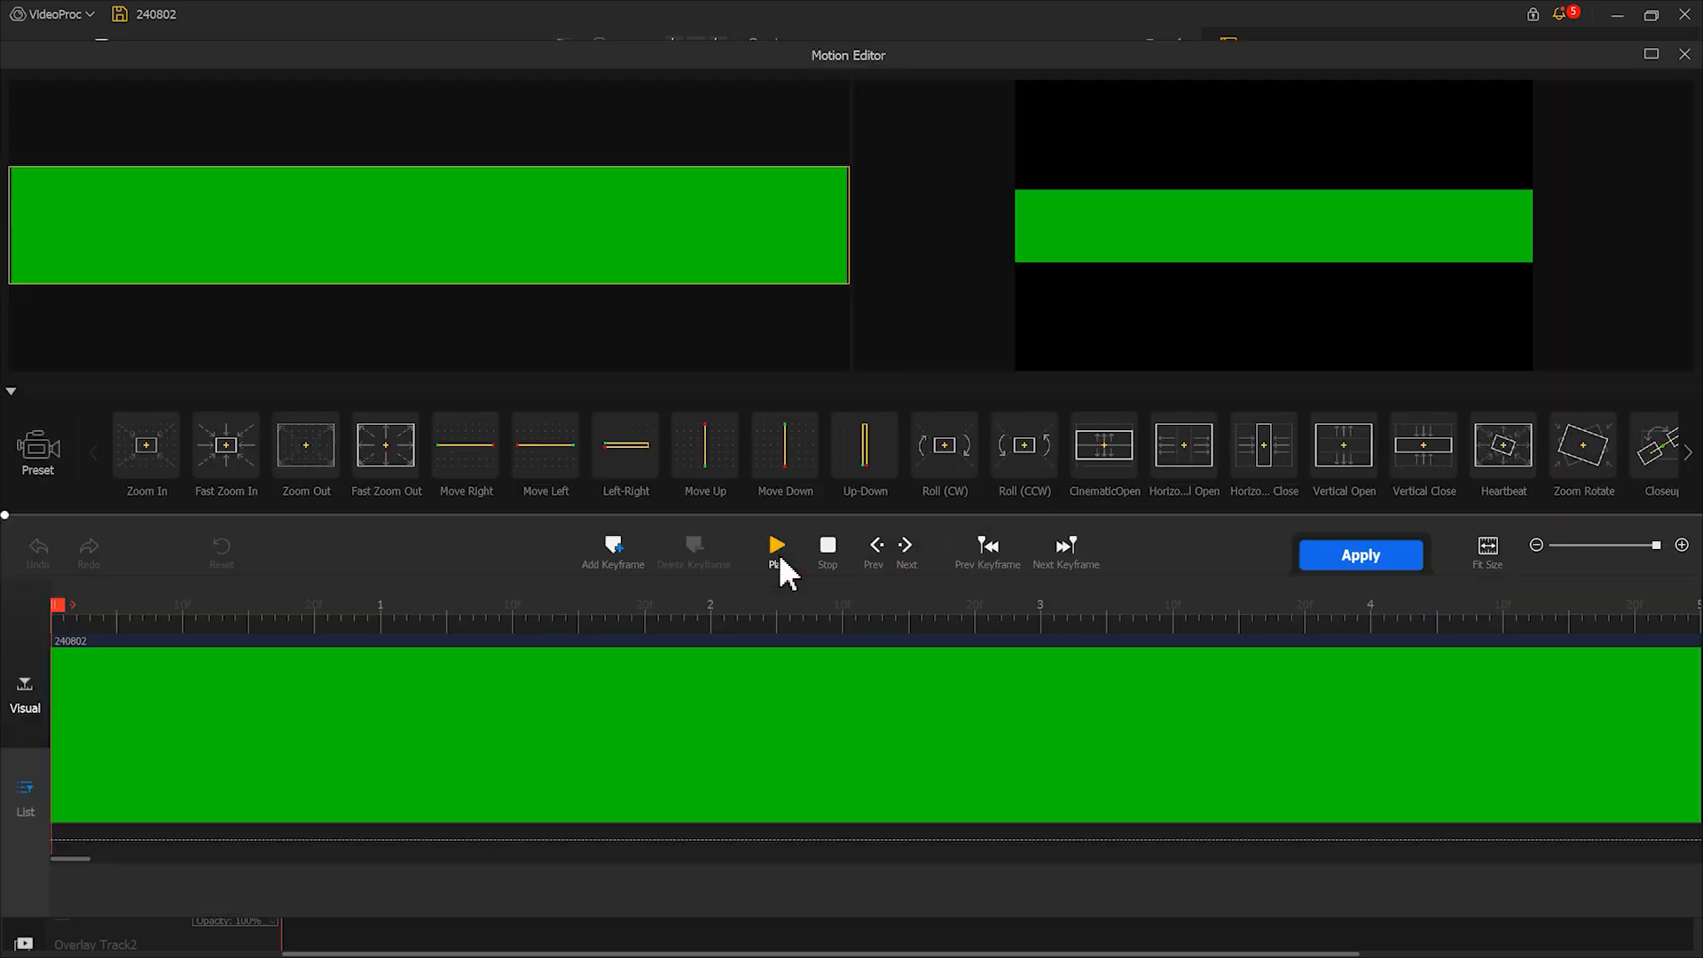
left_click(619, 543)
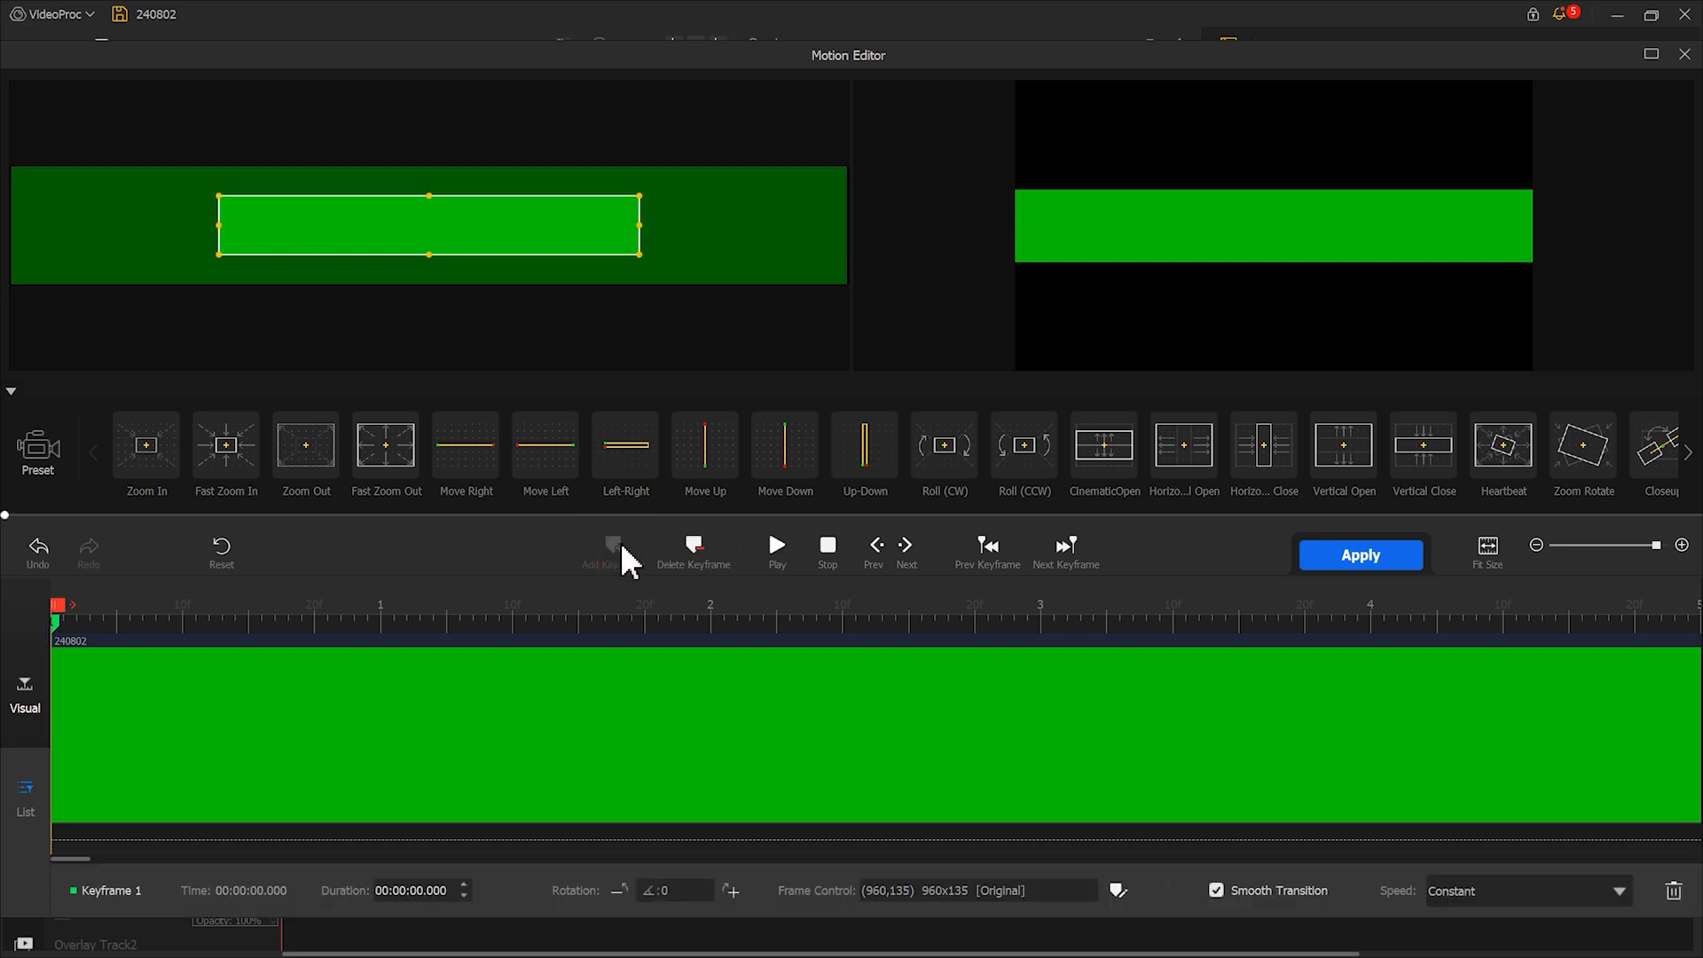
left_click_drag(481, 233, 274, 202)
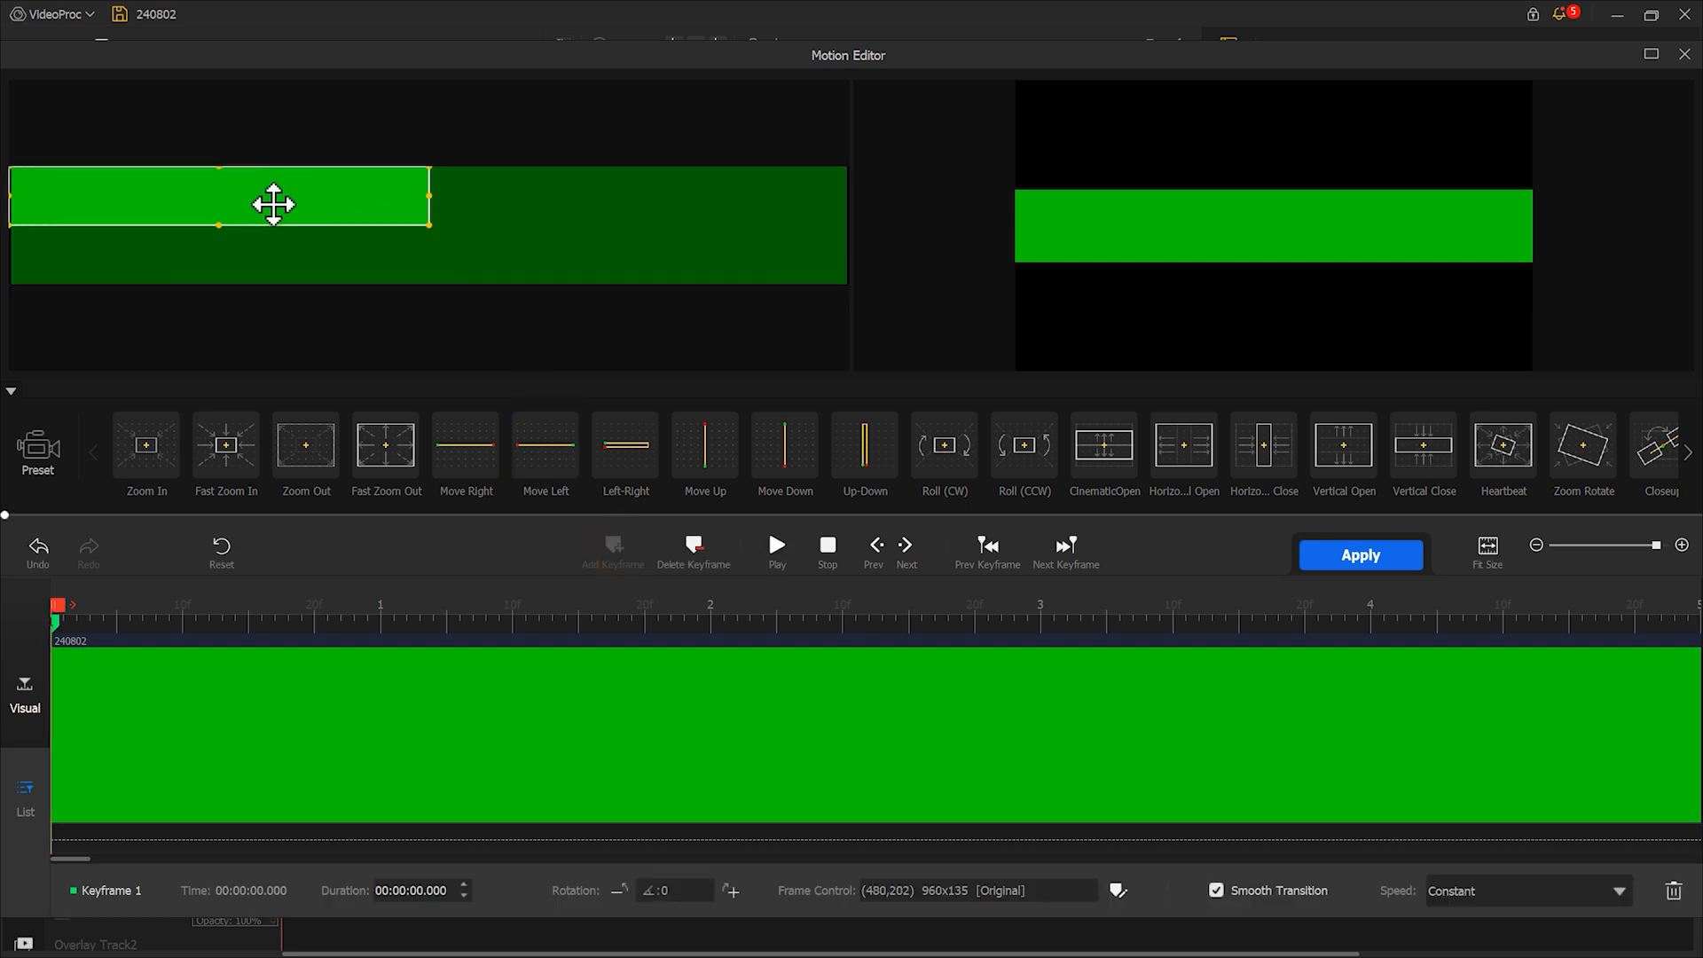
left_click_drag(429, 223, 780, 282)
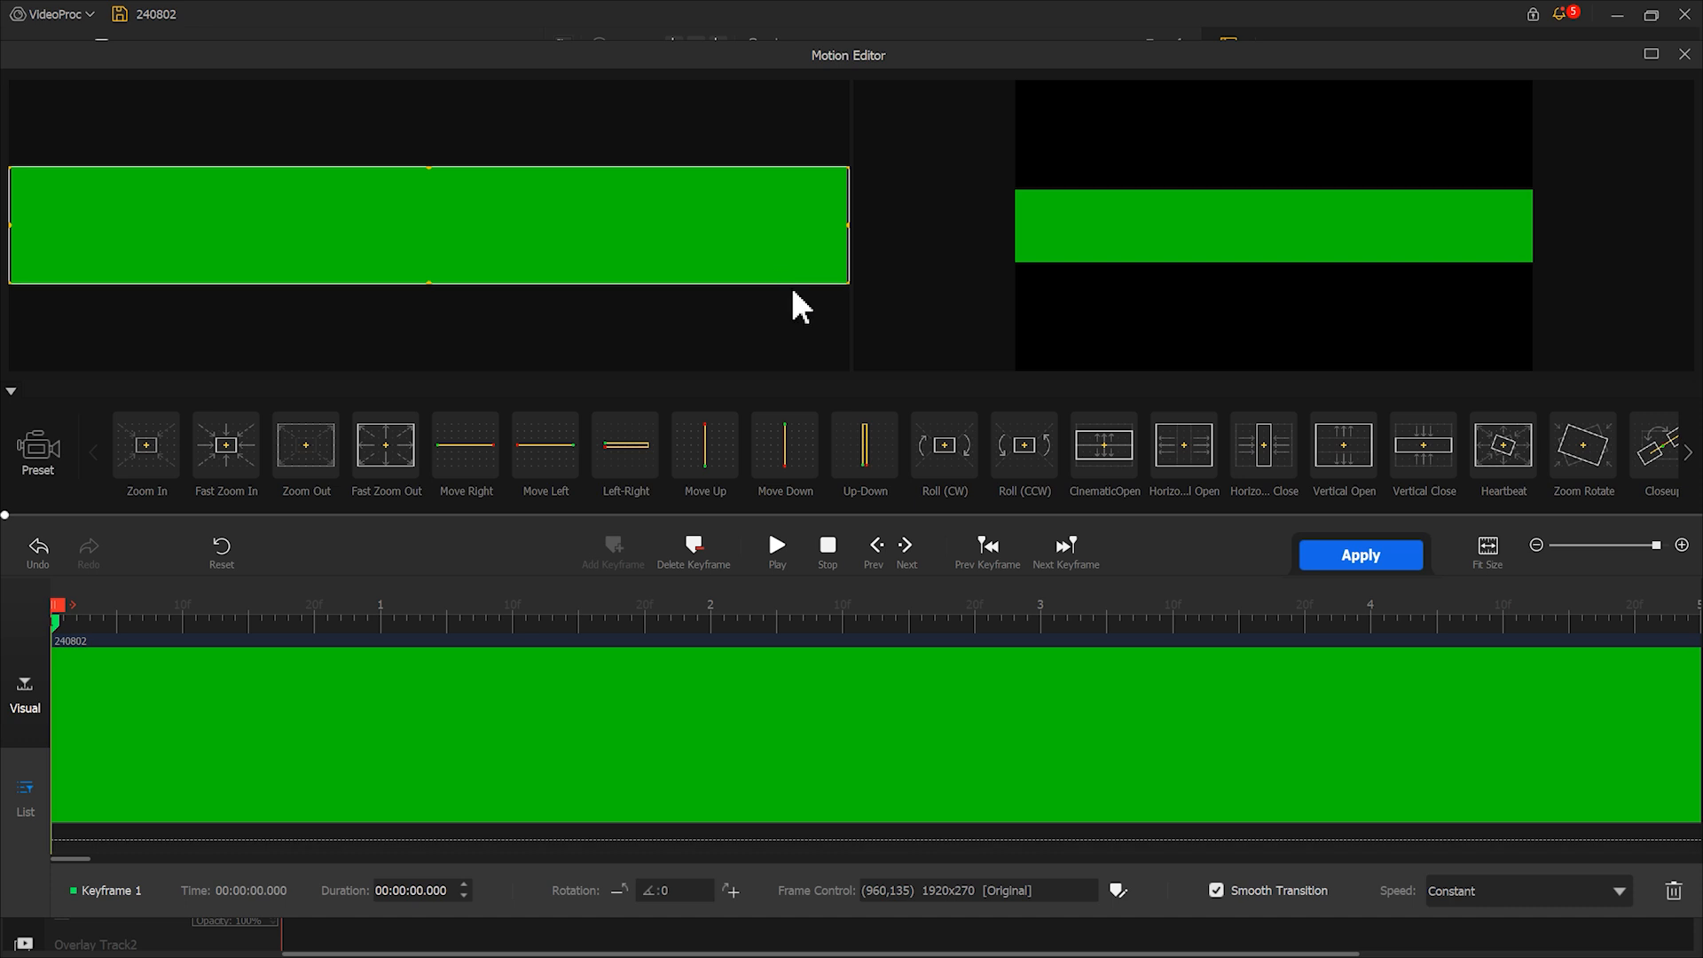
- Add a second keyframe at 1 second and set its speed to Smooth Speed Down 1
left_click(393, 614)
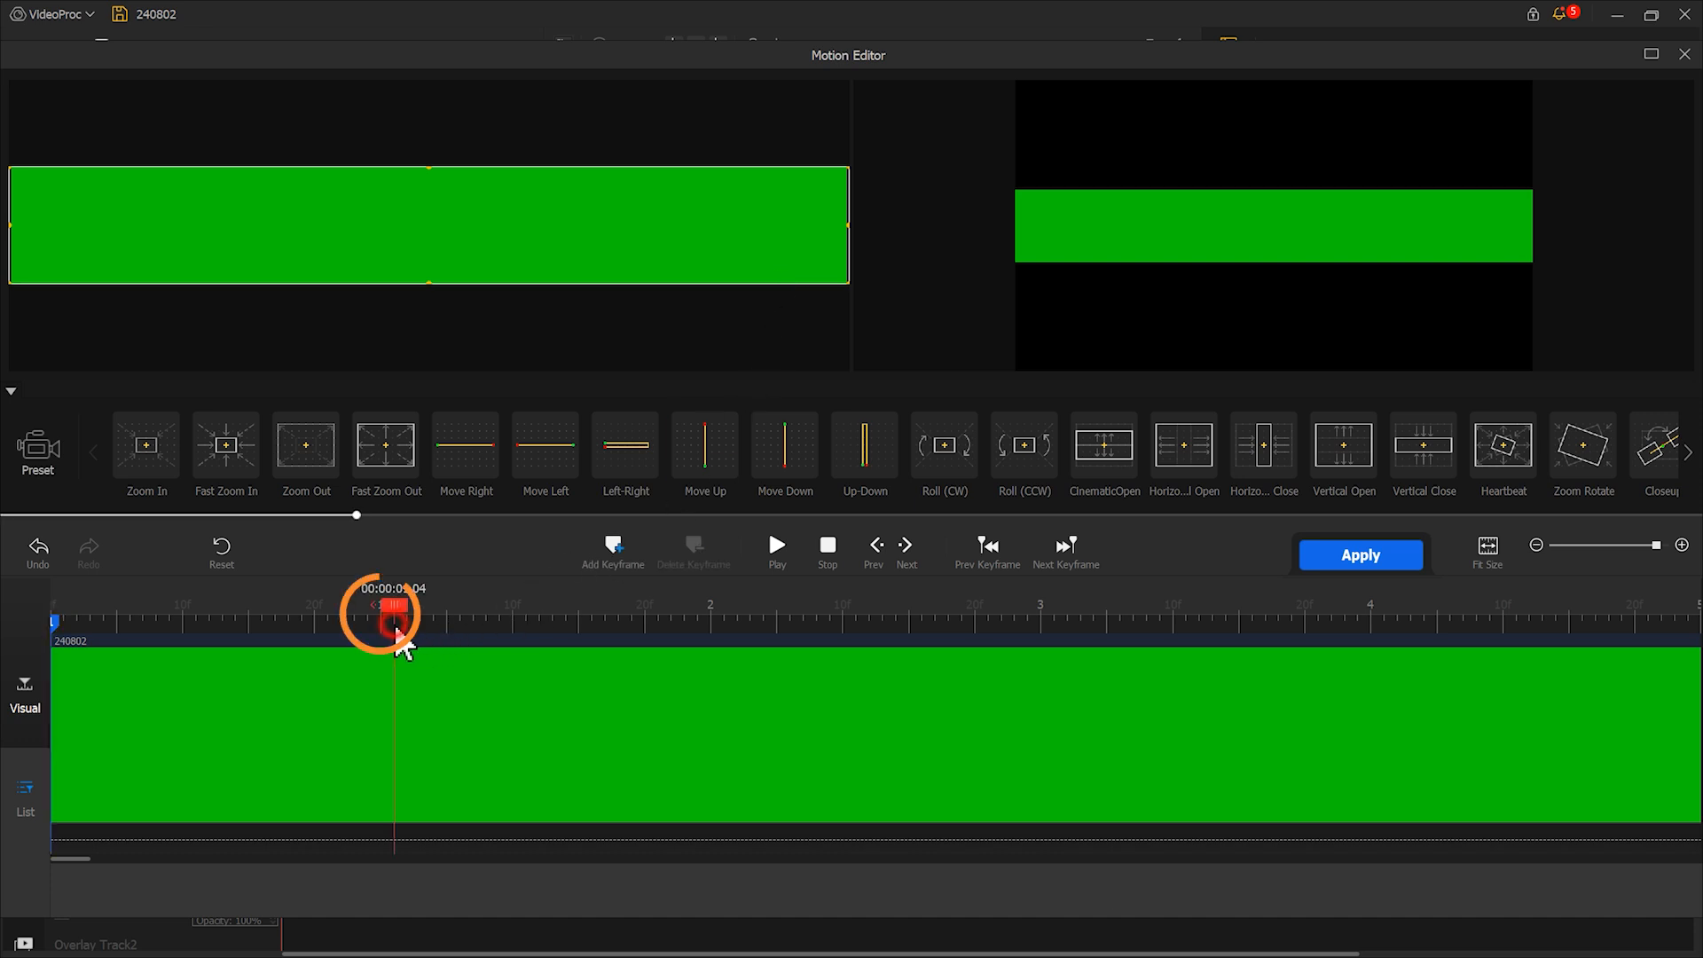
left_click(374, 606)
left_click_drag(375, 607, 387, 609)
left_click(612, 558)
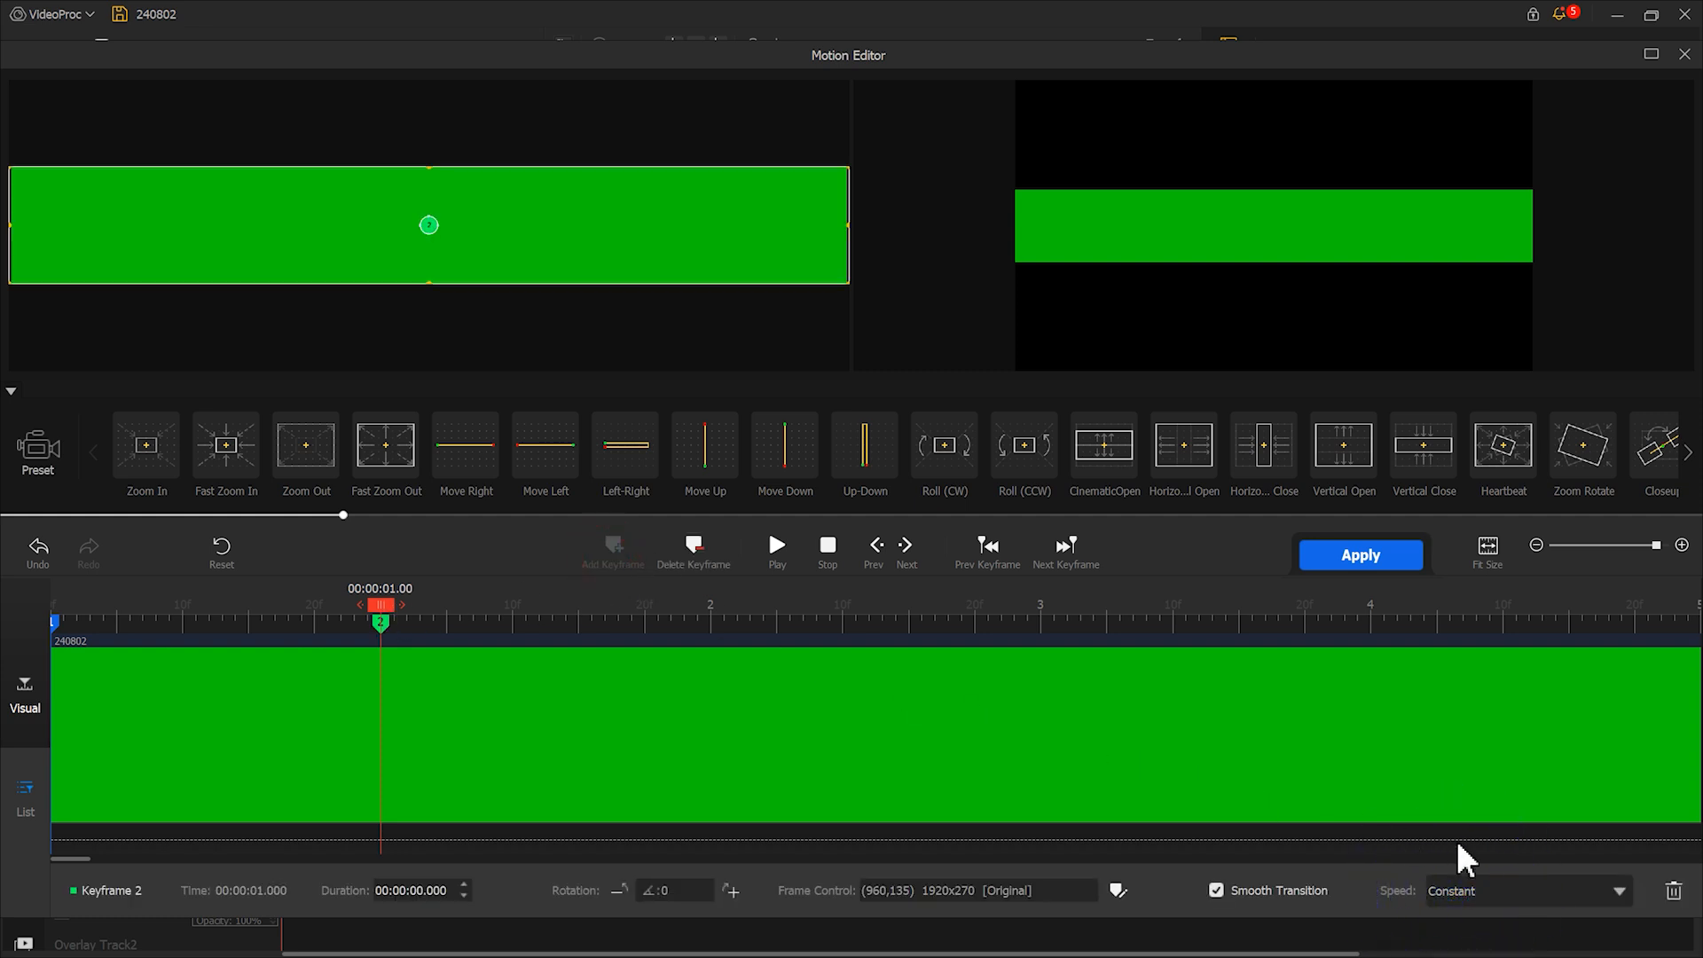
left_click(1572, 890)
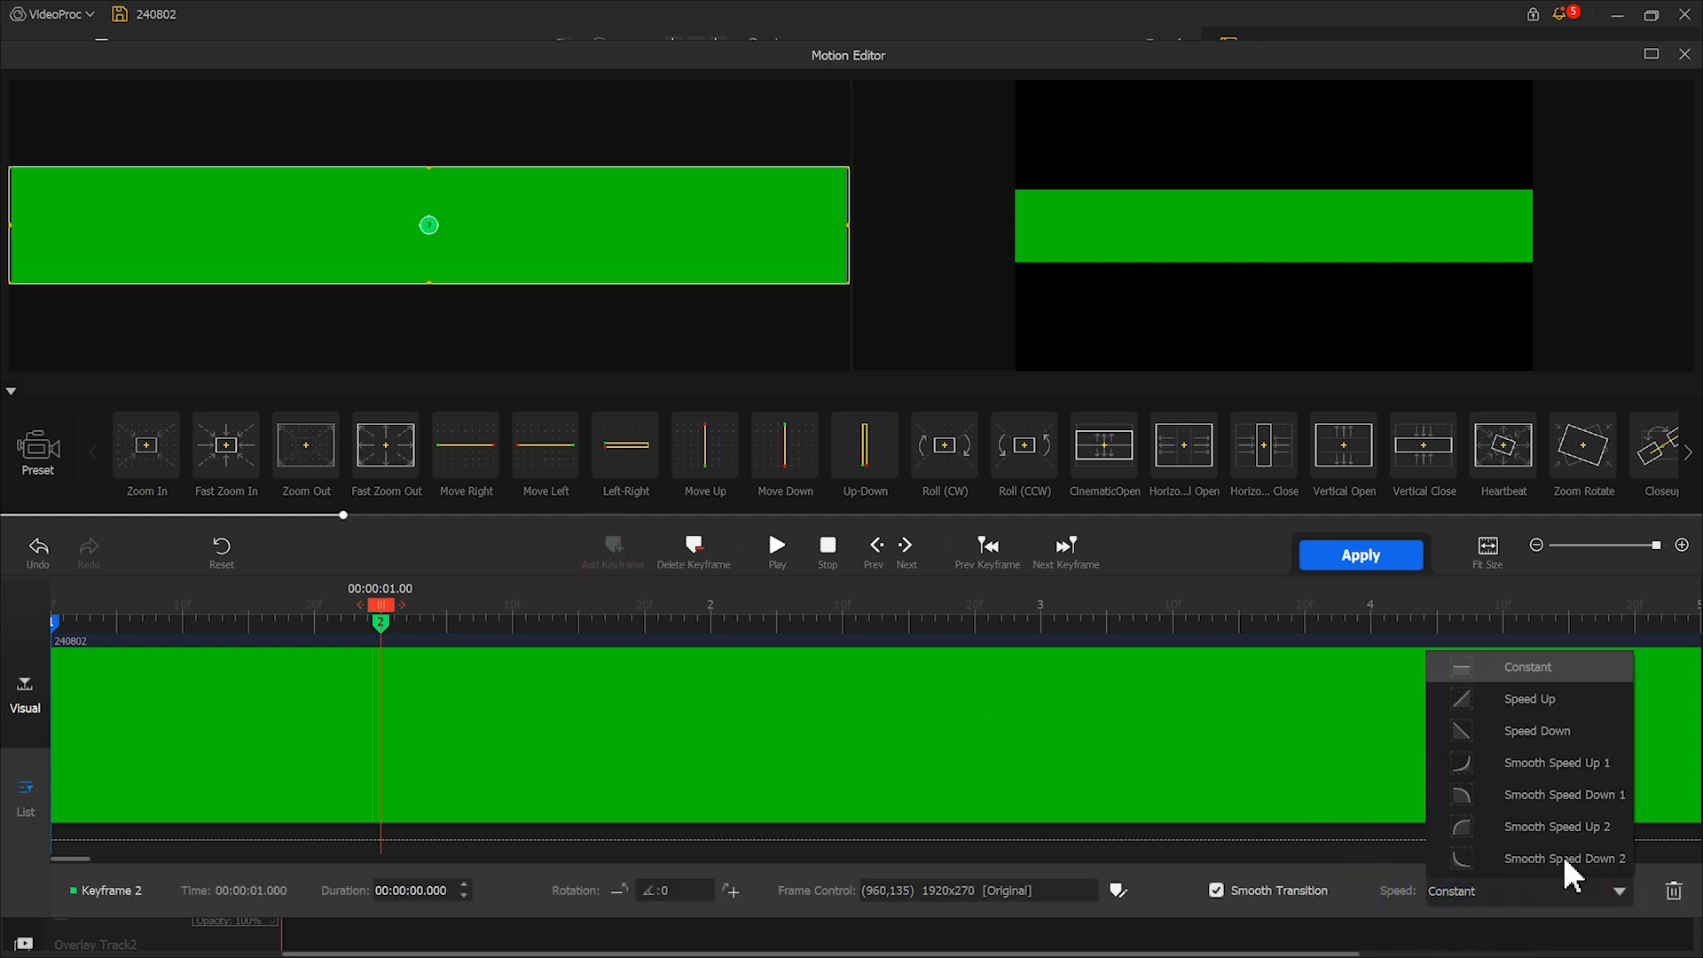
left_click(1546, 784)
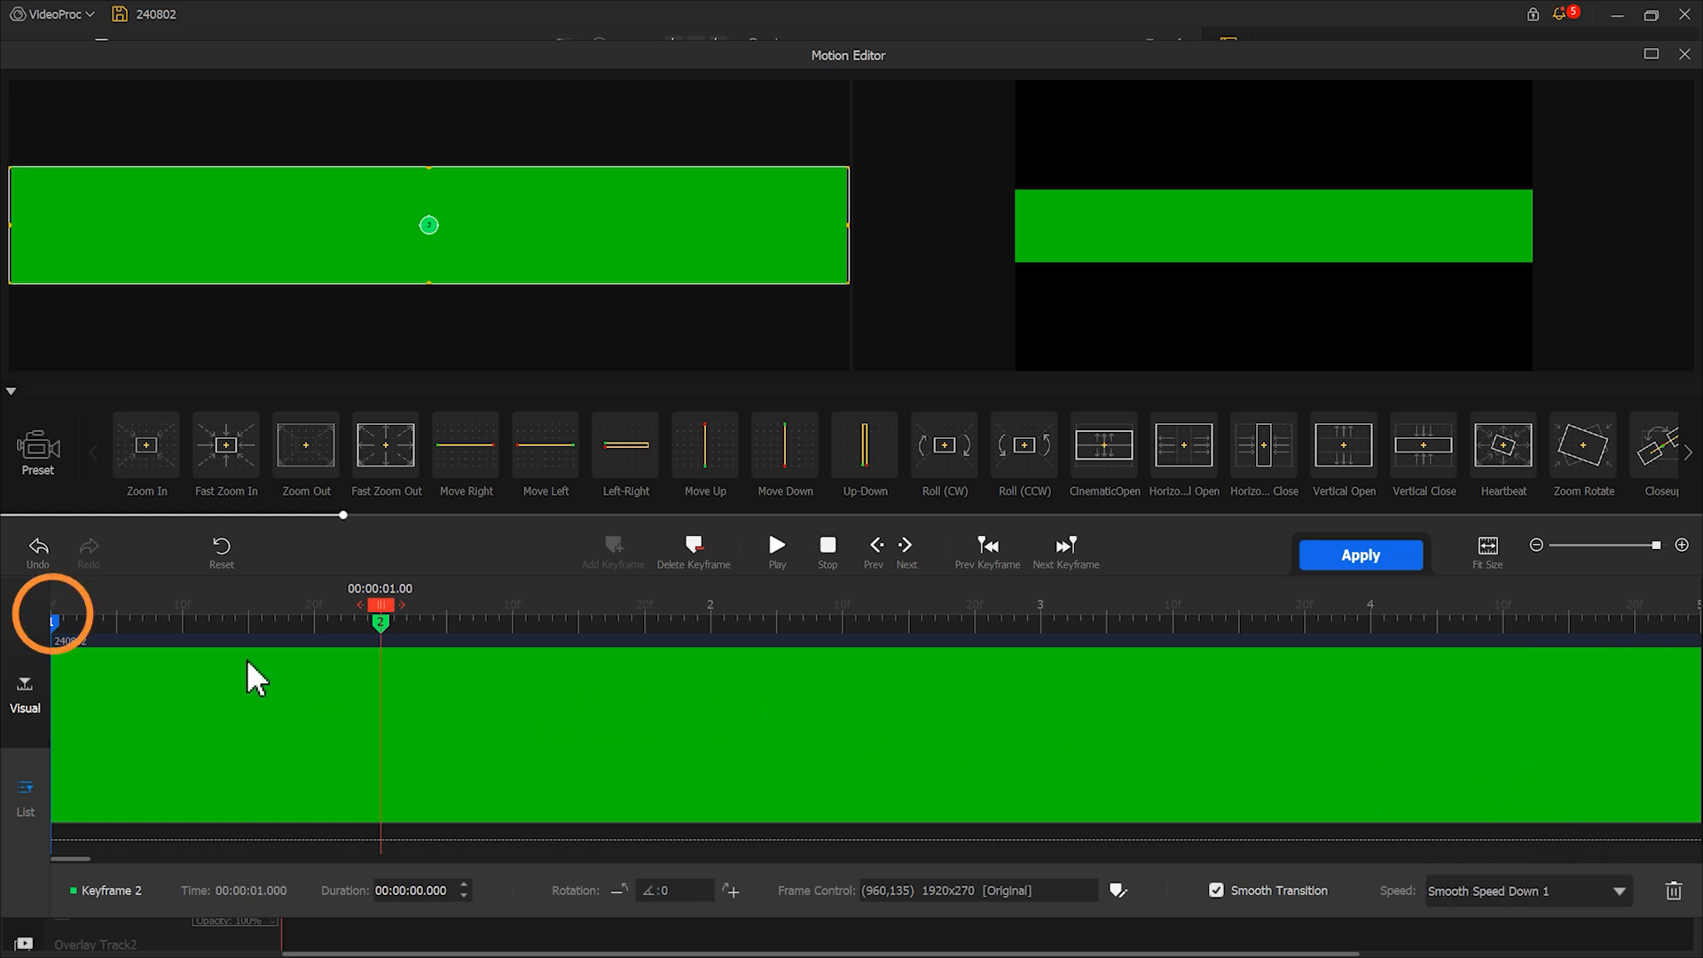
- Move the first keyframe's frame off the picture to (2880,135) and the 1-second keyframe's frame to about (1263,135)
left_click(57, 621)
left_click_drag(50, 258, 909, 262)
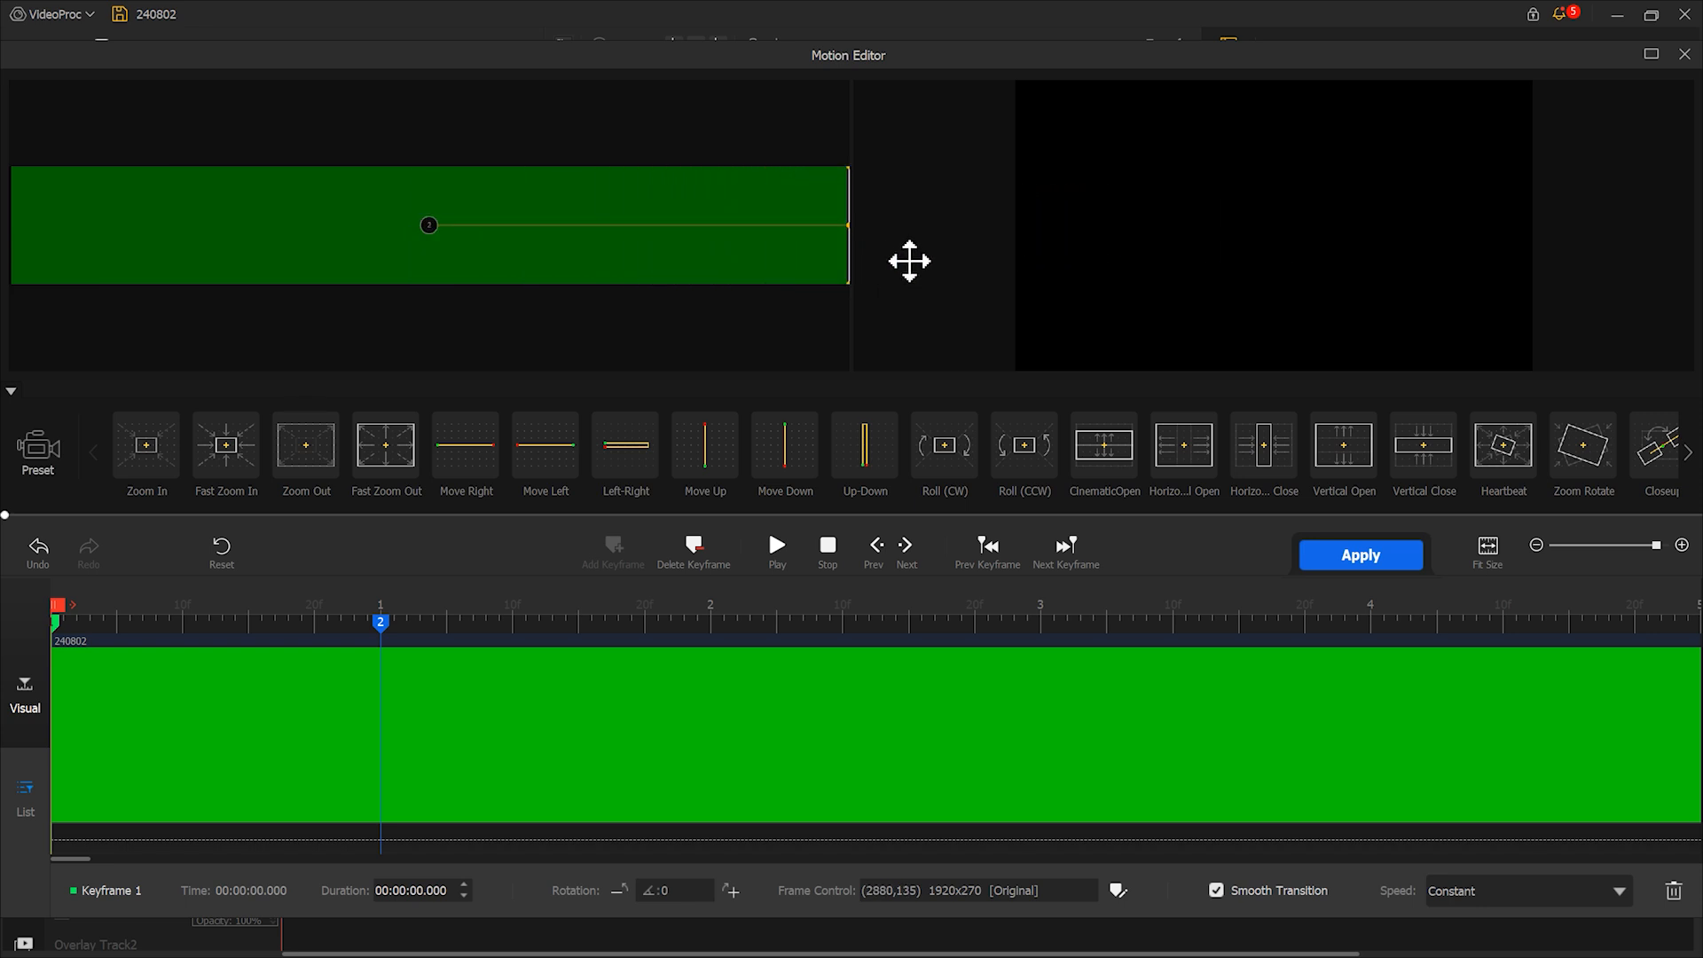
left_click(380, 620)
left_click_drag(654, 224, 806, 255)
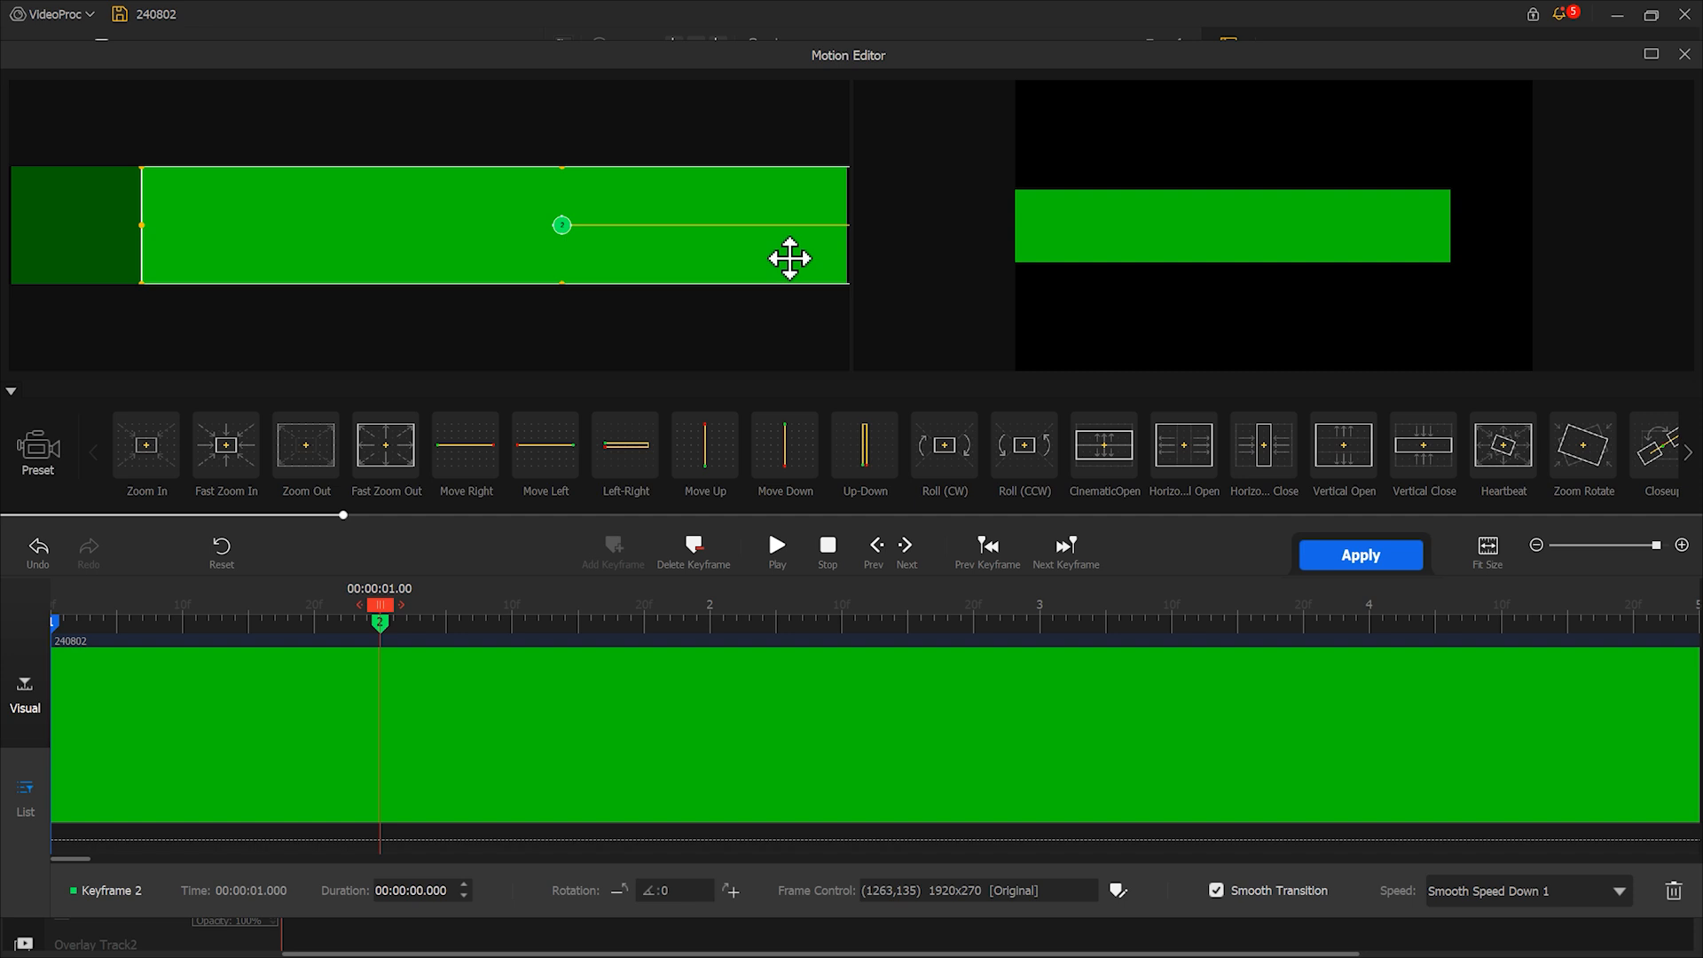
- Add a third keyframe at 2 seconds and a fourth at 3 seconds with the same frame position
left_click(711, 637)
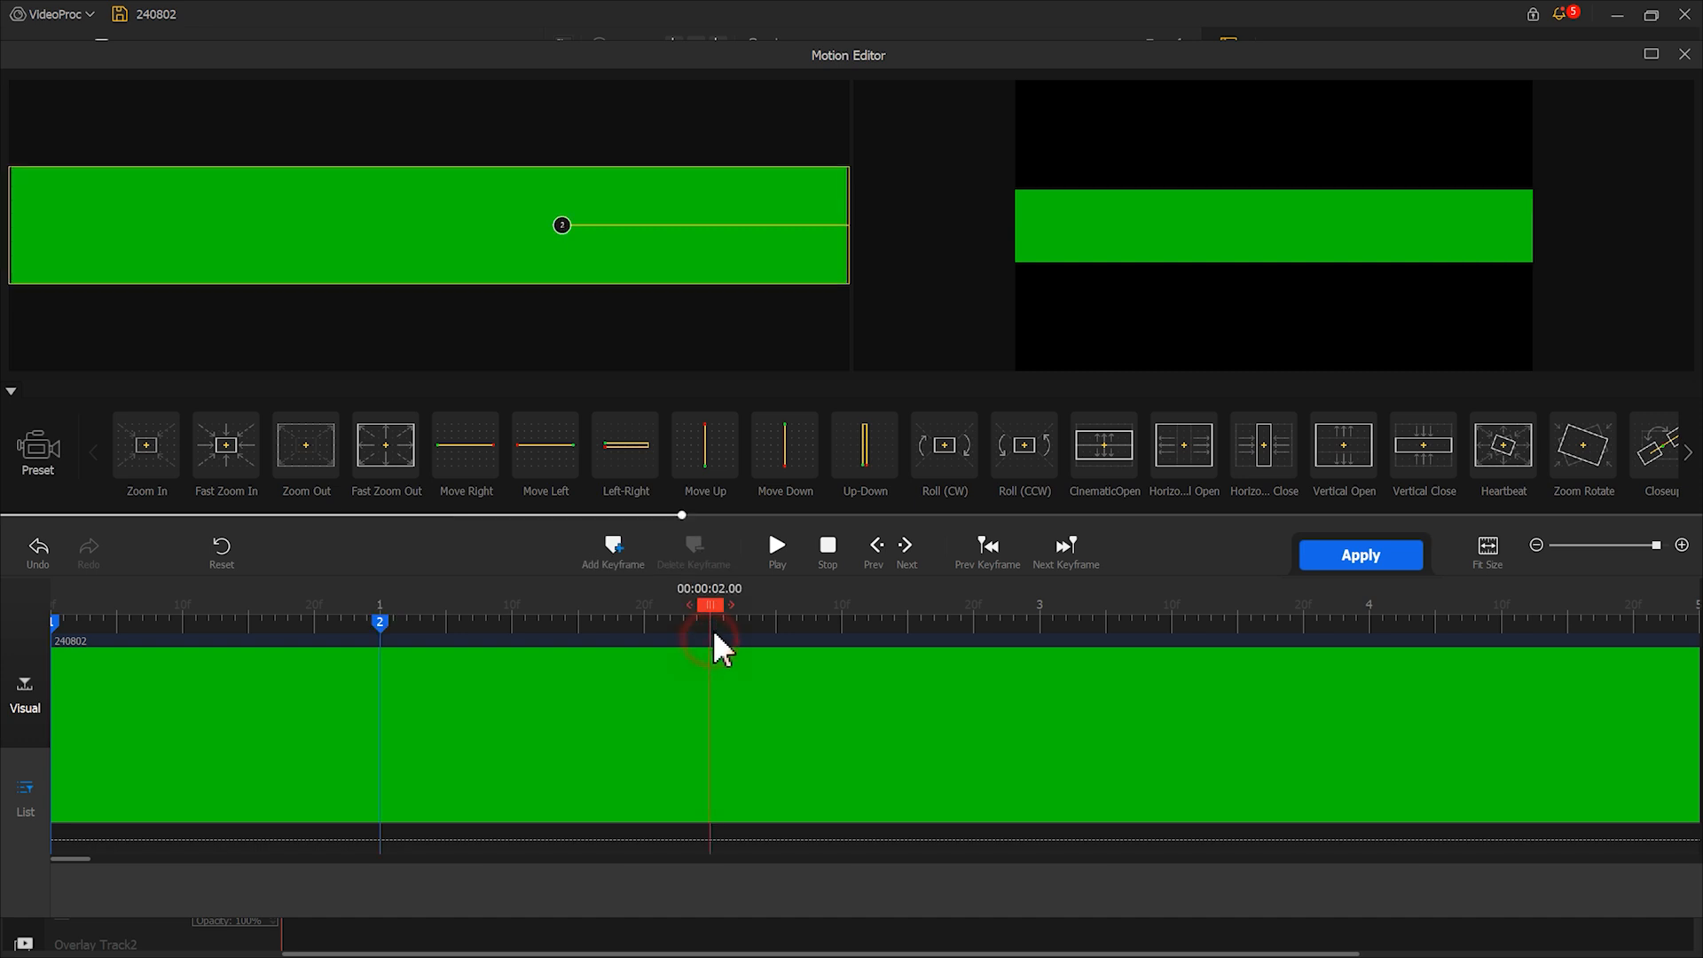
left_click(616, 568)
left_click(1041, 635)
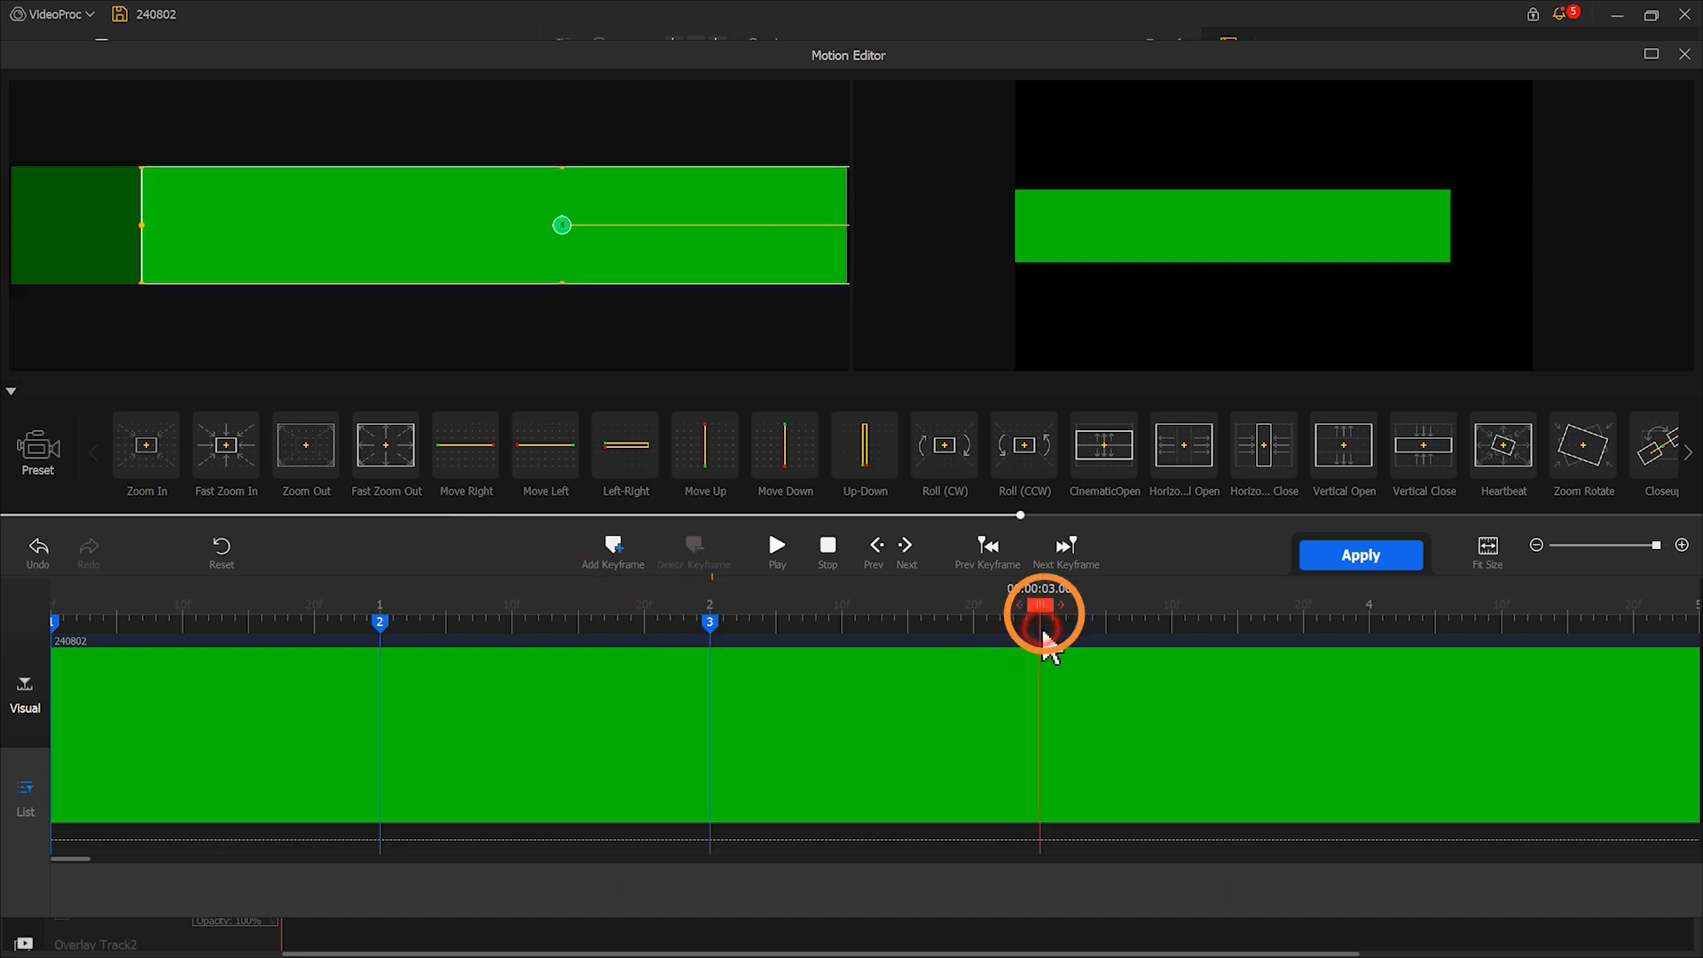
left_click(626, 564)
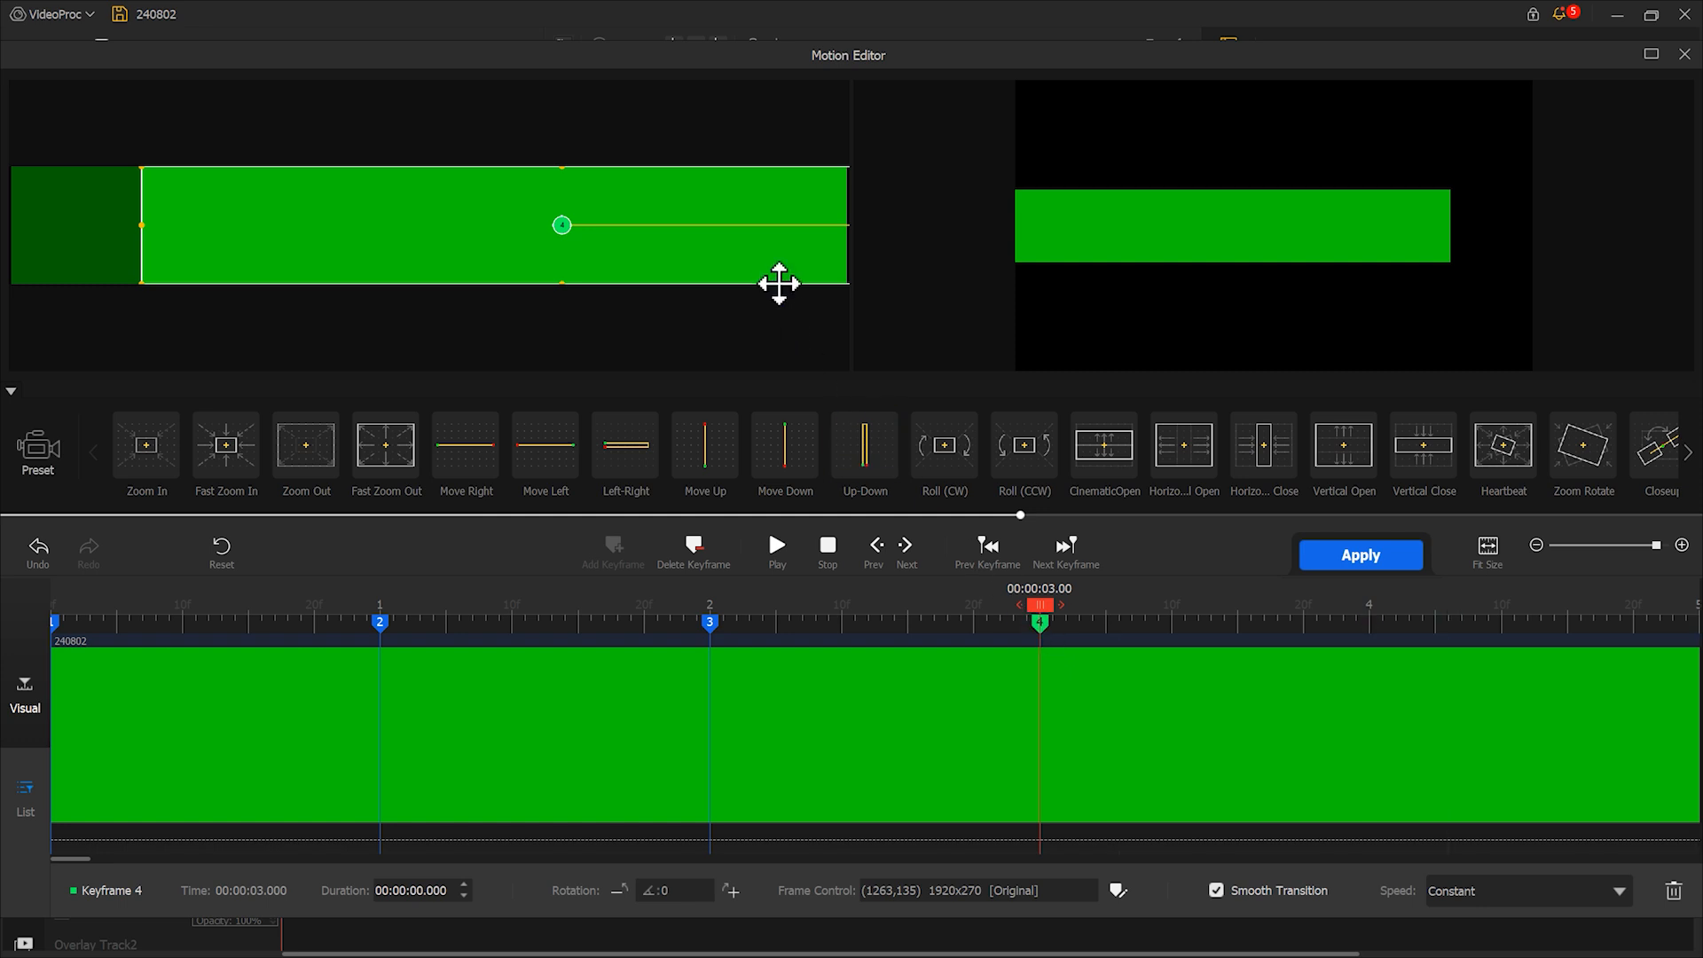
- Set the 3-second keyframe's frame to (960,135) and its speed to Smooth Speed Down 1, then apply and preview the motion
left_click_drag(775, 251, 647, 250)
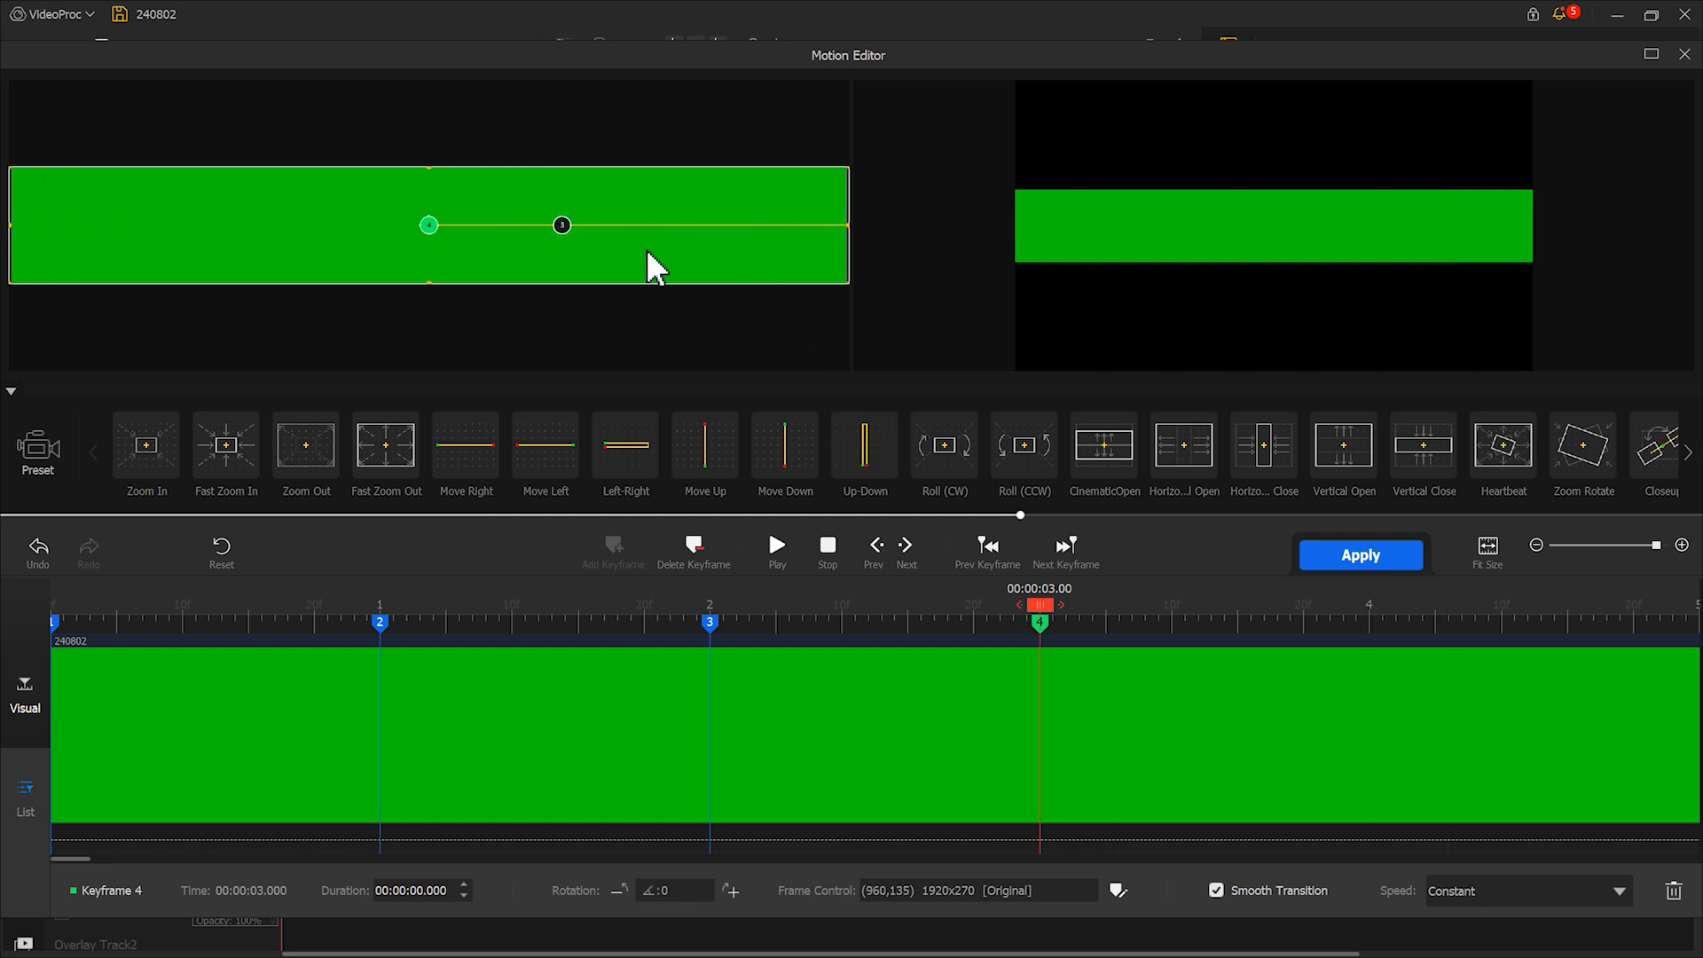
left_click(1519, 891)
left_click(1540, 792)
left_click(1373, 554)
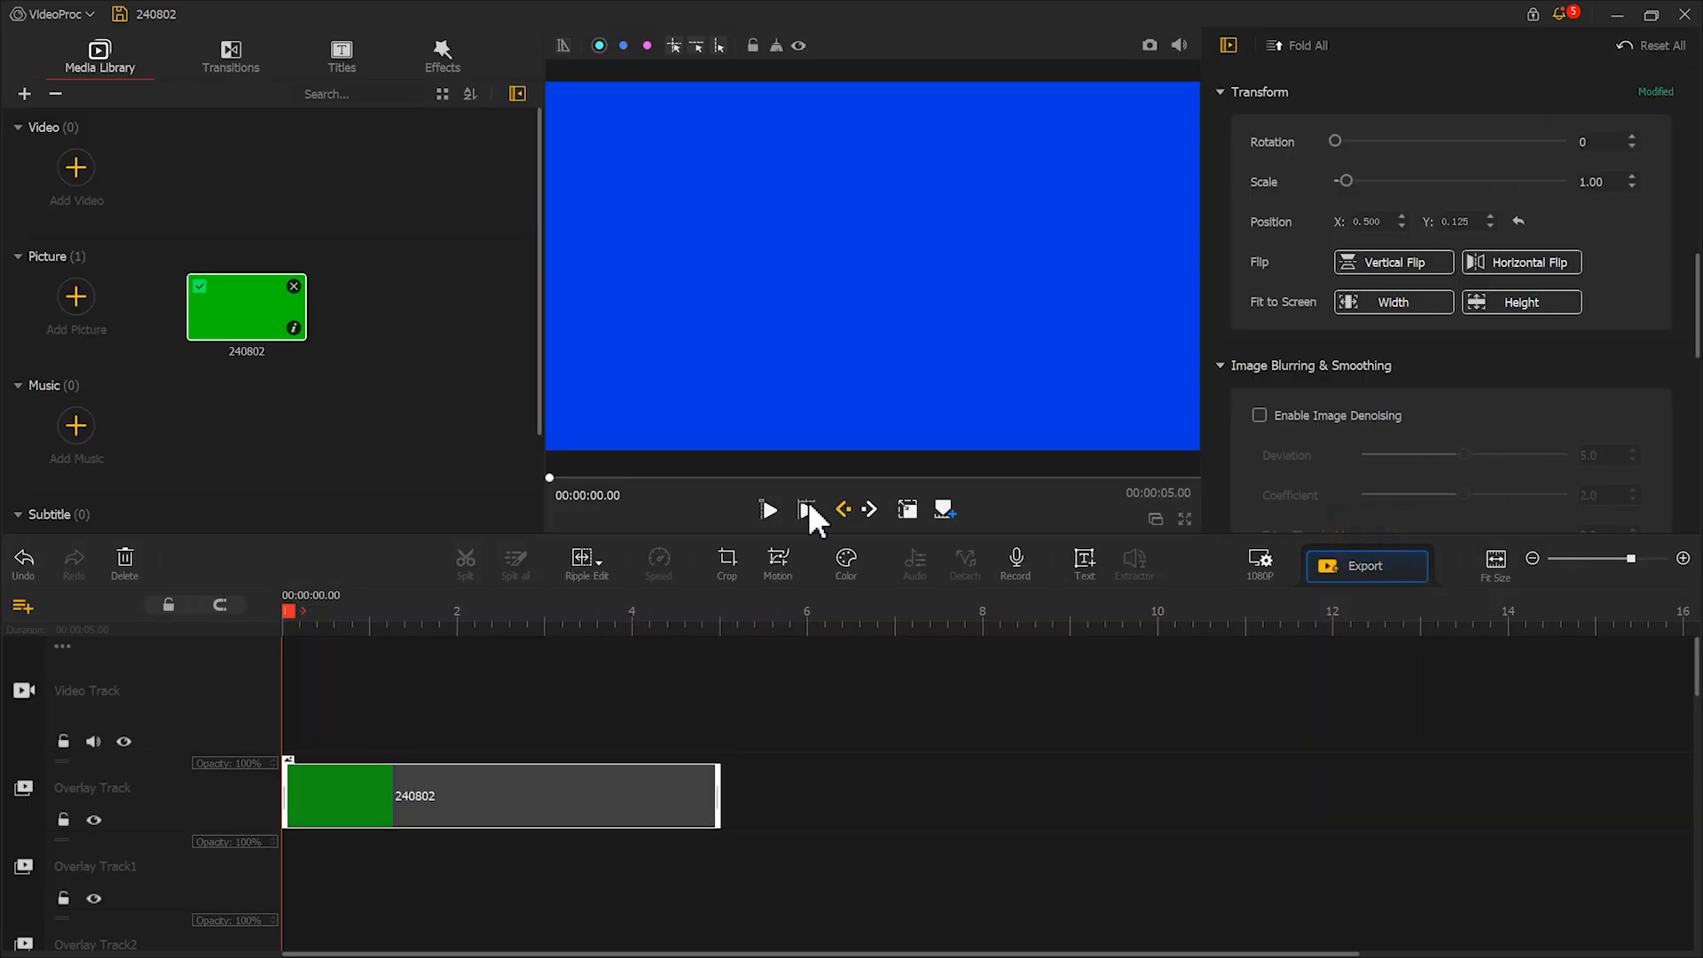
left_click(770, 511)
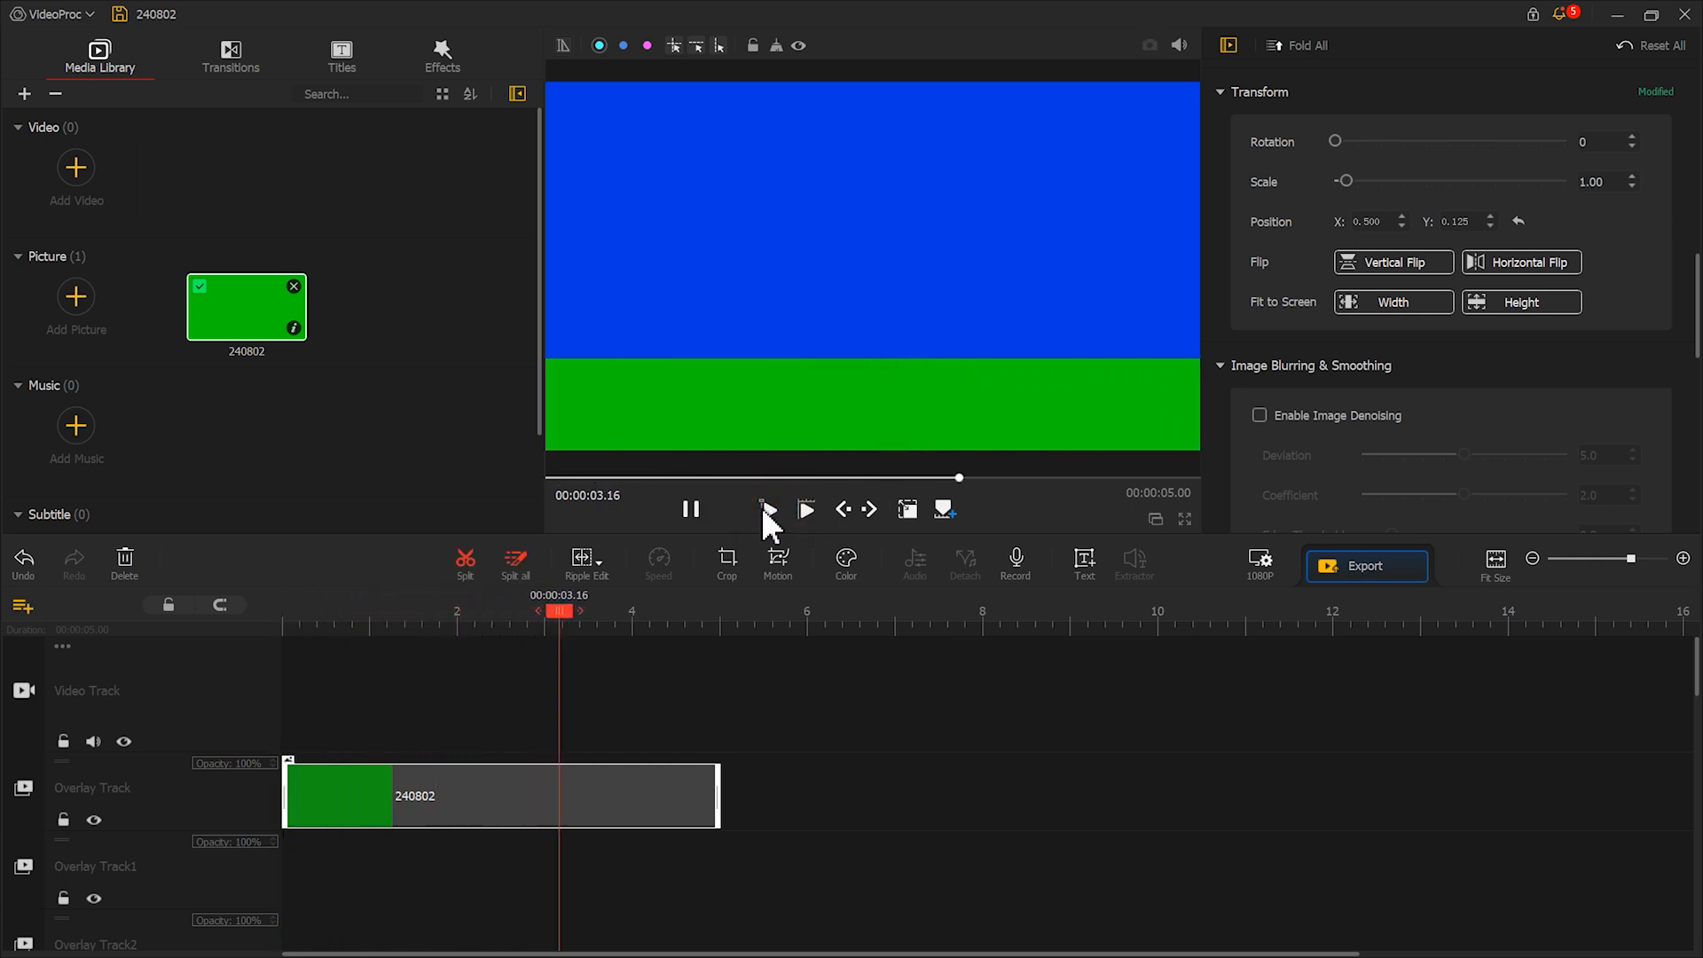
left_click(692, 509)
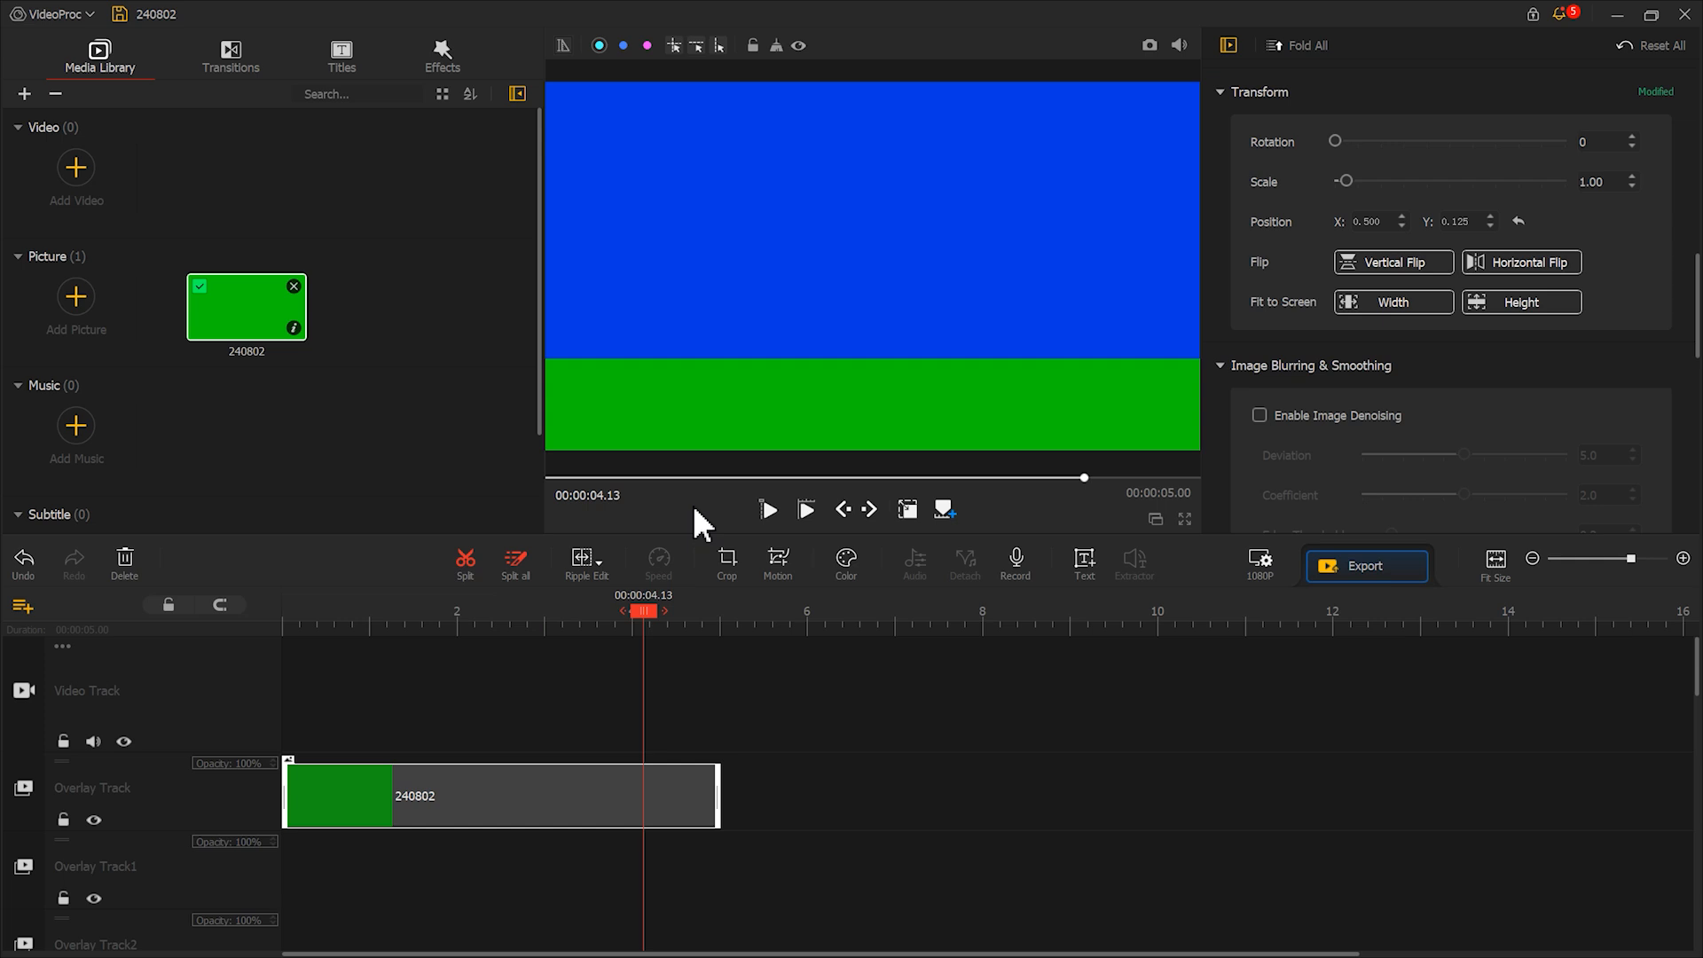
- Copy the animated green clip onto Overlay Track1, align it with the timeline start and show its transform handles in the preview
right_click(499, 786)
left_click(542, 861)
right_click(452, 856)
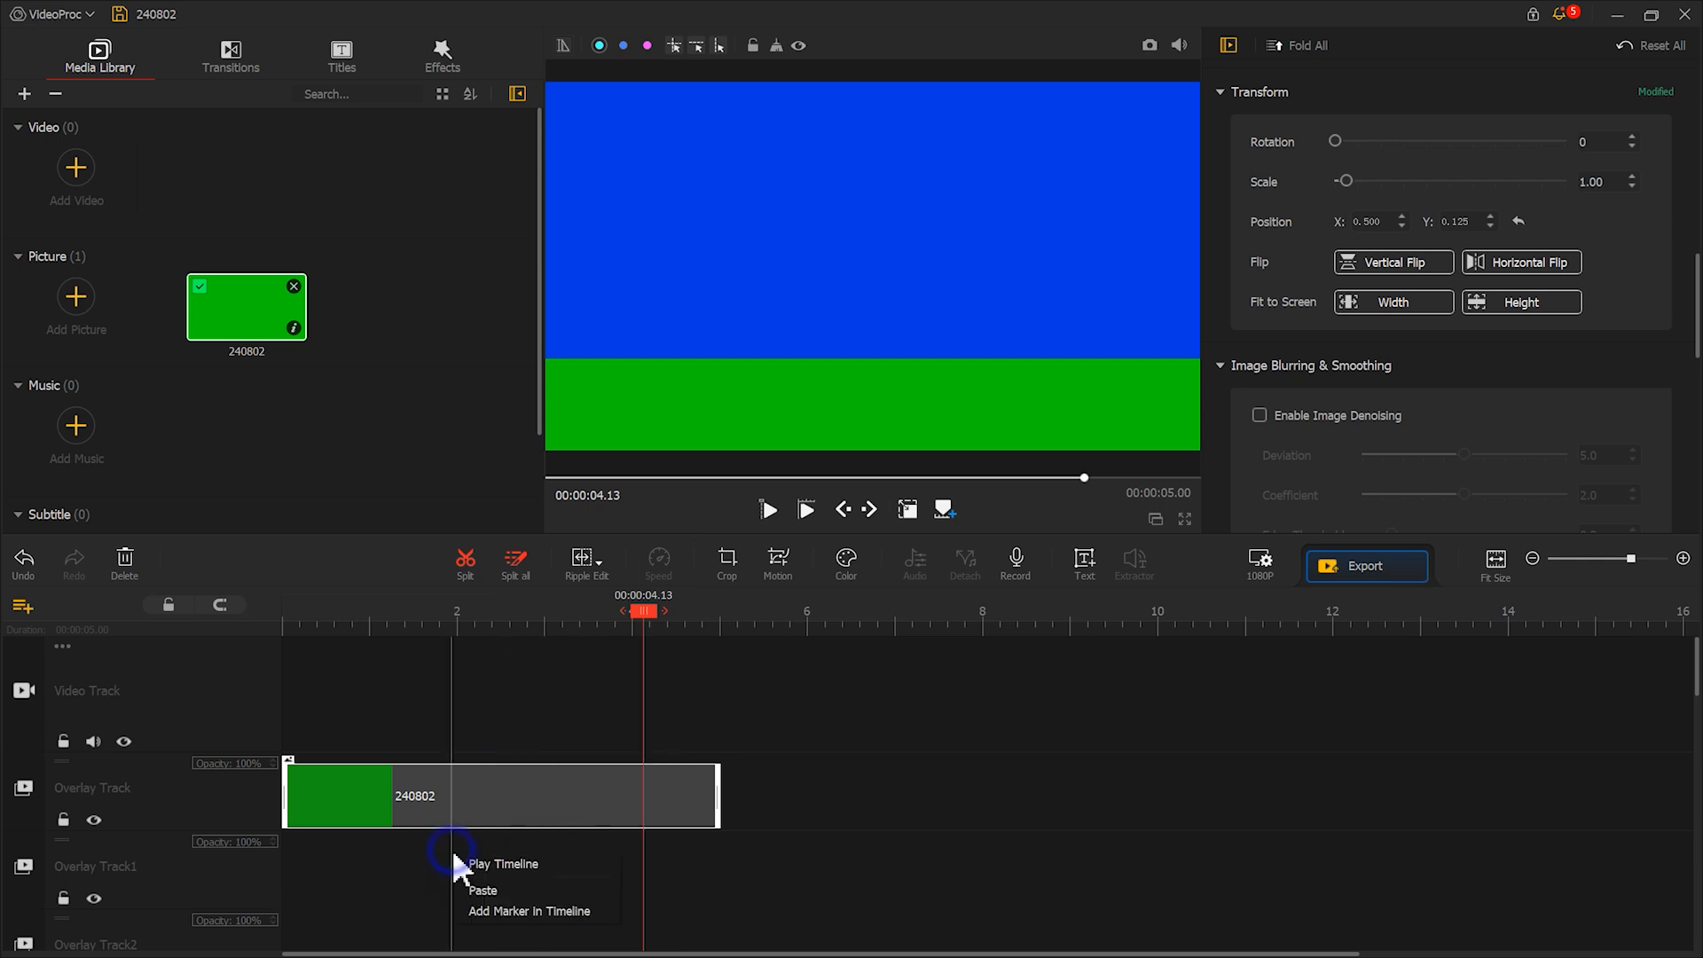
left_click(495, 887)
left_click_drag(538, 880, 348, 864)
left_click(907, 509)
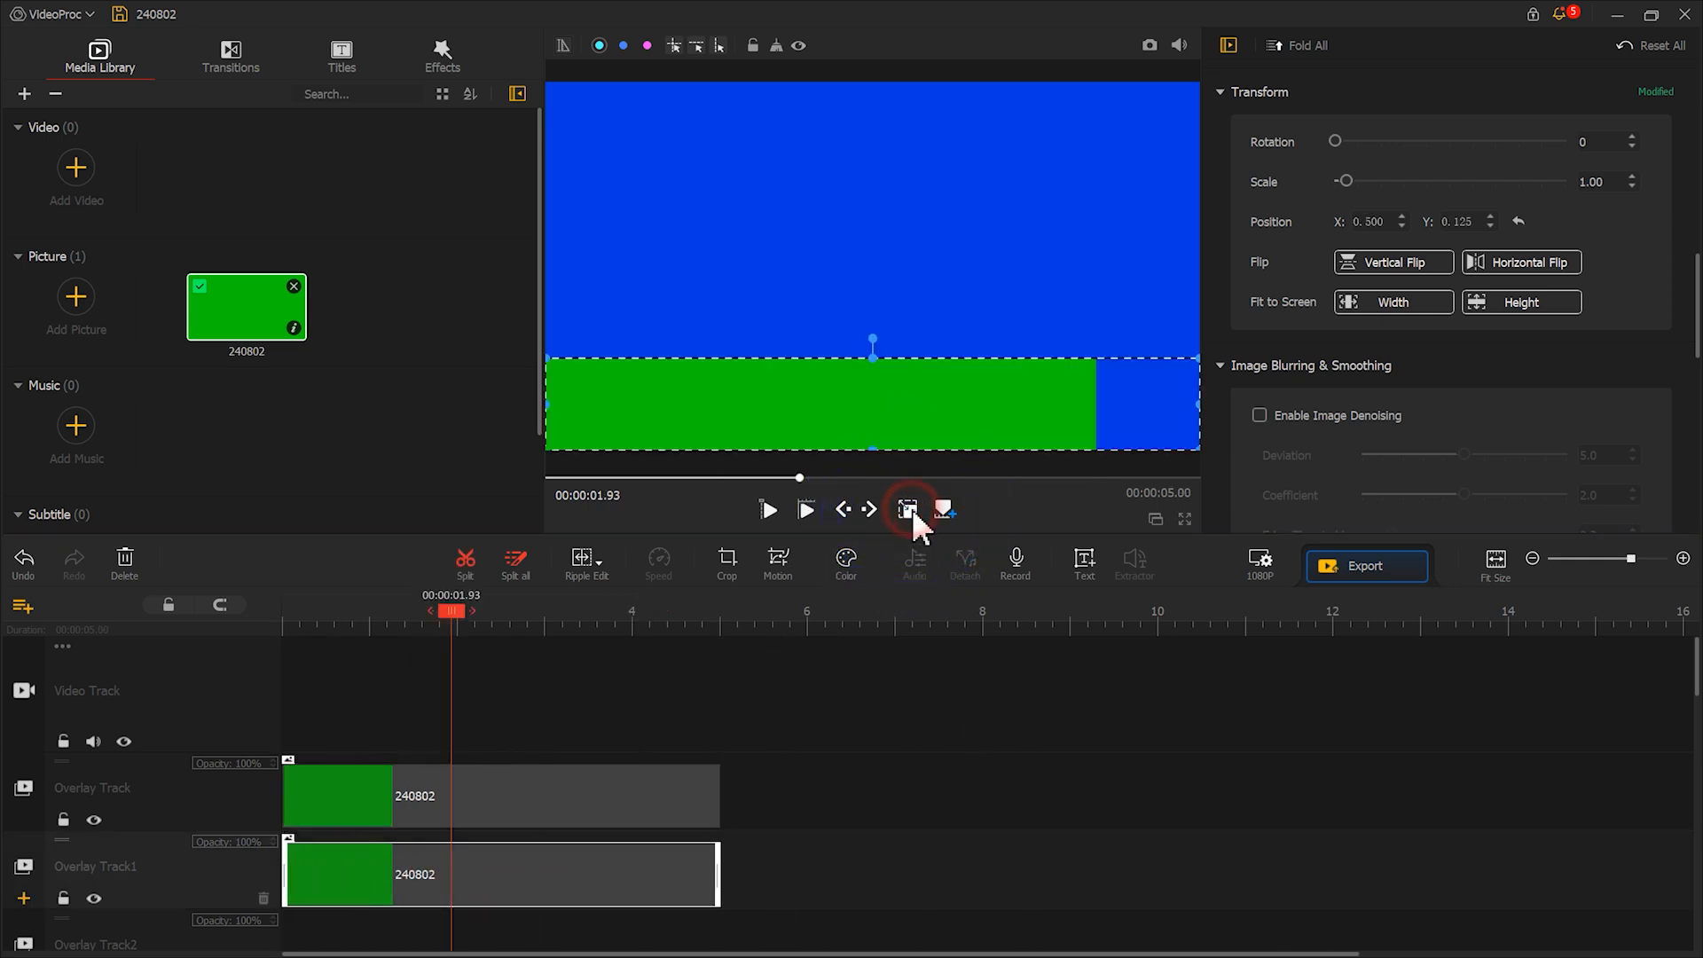
- Move the Overlay Track1 strip directly above the first strip by setting its Y position to 0.375
left_click_drag(912, 396, 913, 302)
left_click(1491, 226)
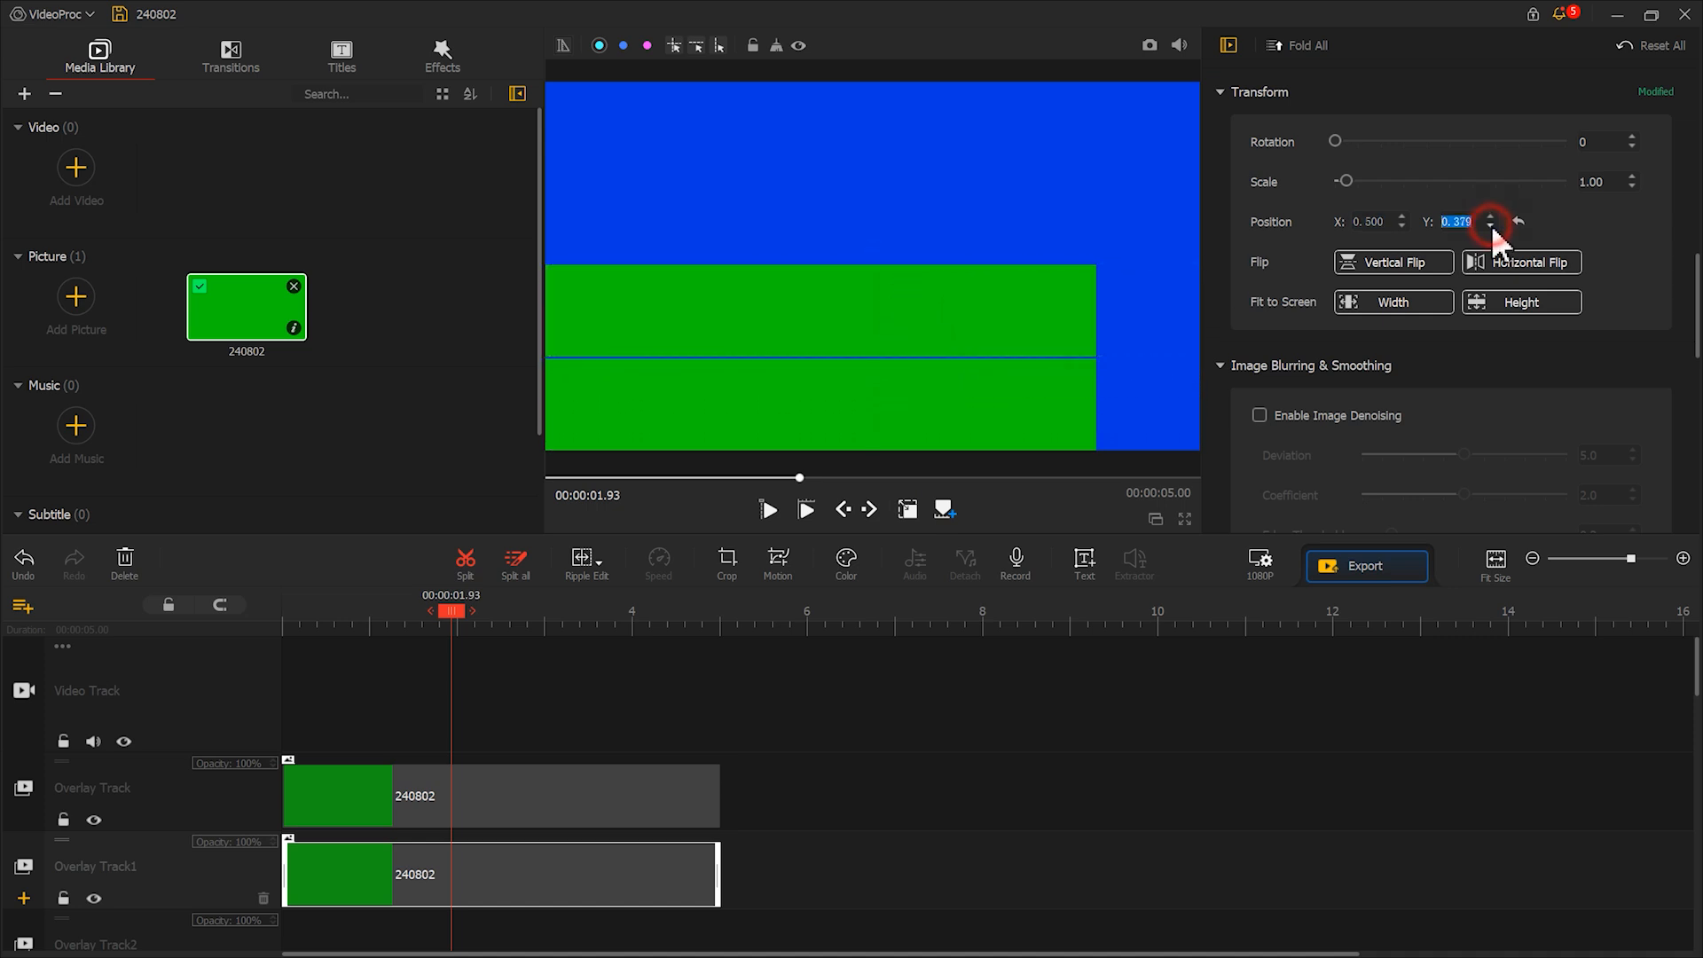
left_click(1491, 226)
left_click(1491, 225)
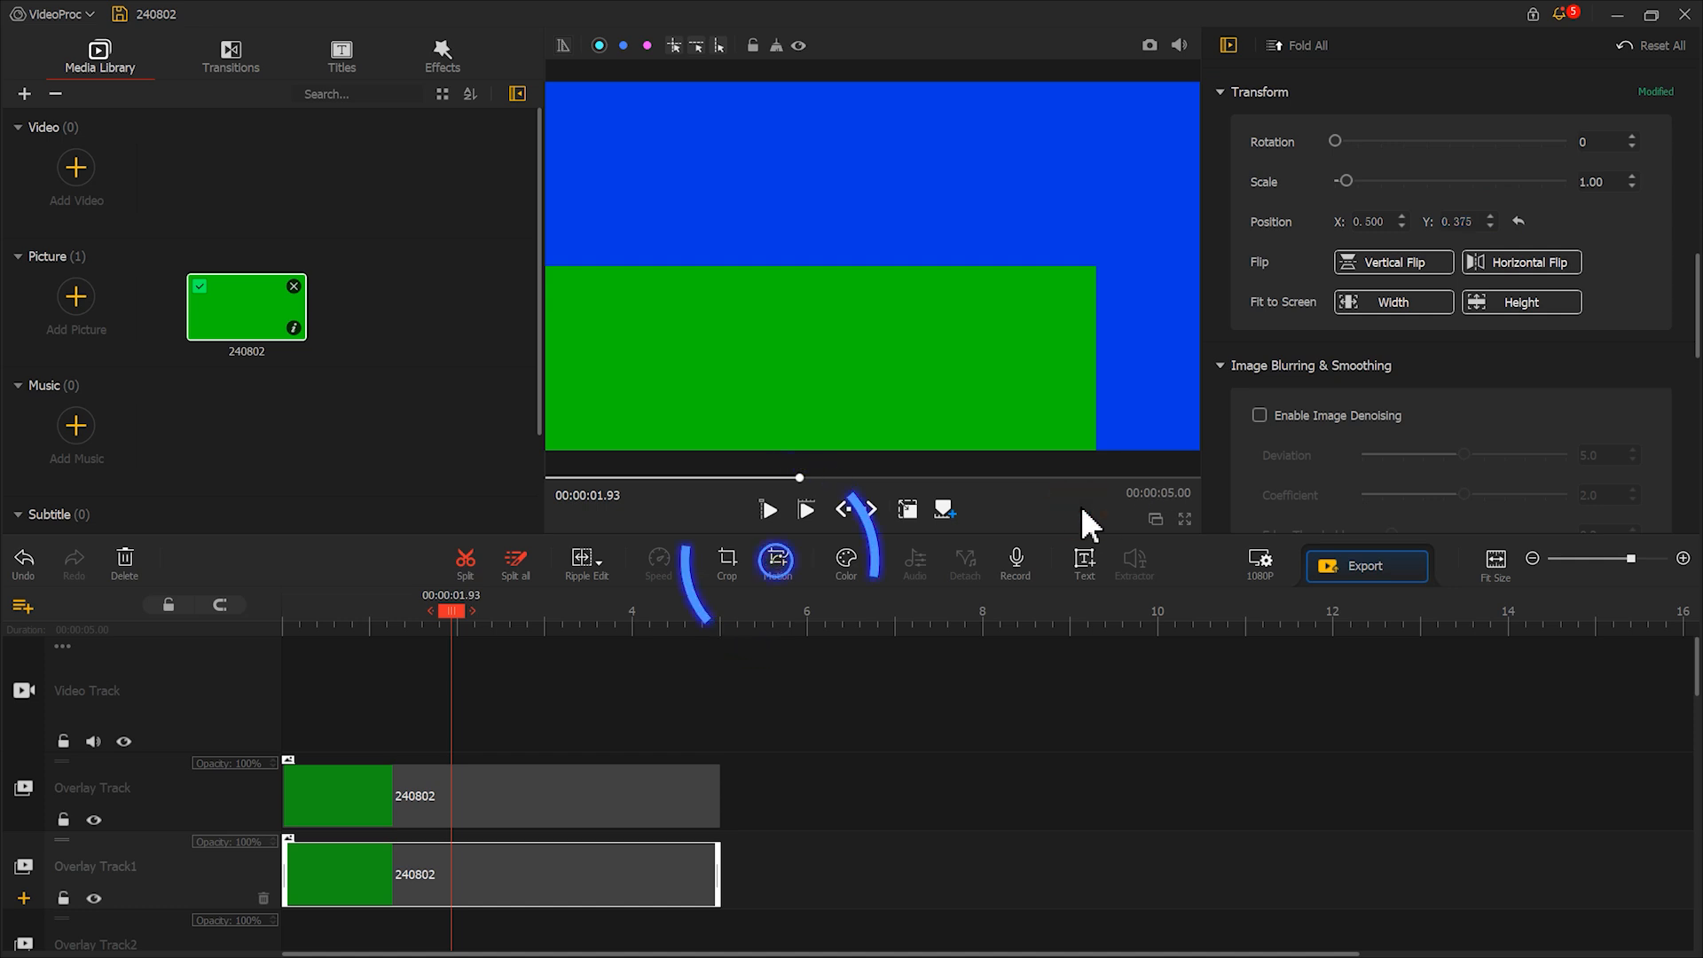
- In the second strip's Motion Editor, shift the 1-second keyframe's frame to about (1165,135) and the 2-second keyframe's frame to about (1163,135)
left_click(778, 566)
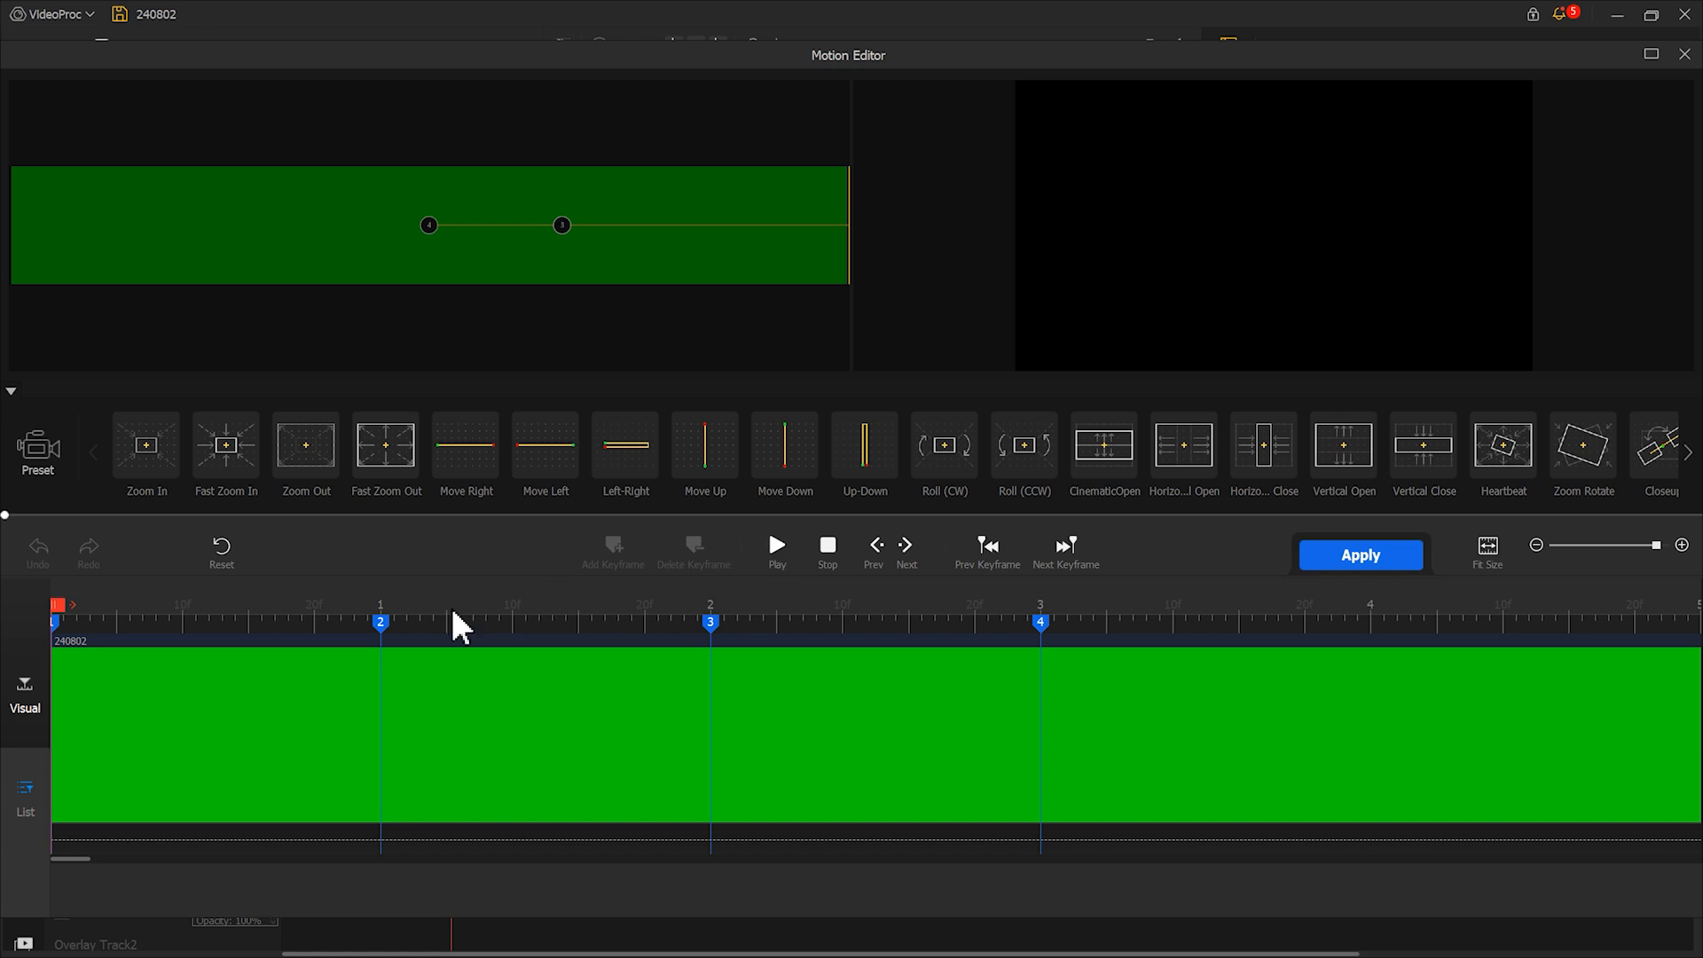
left_click(380, 621)
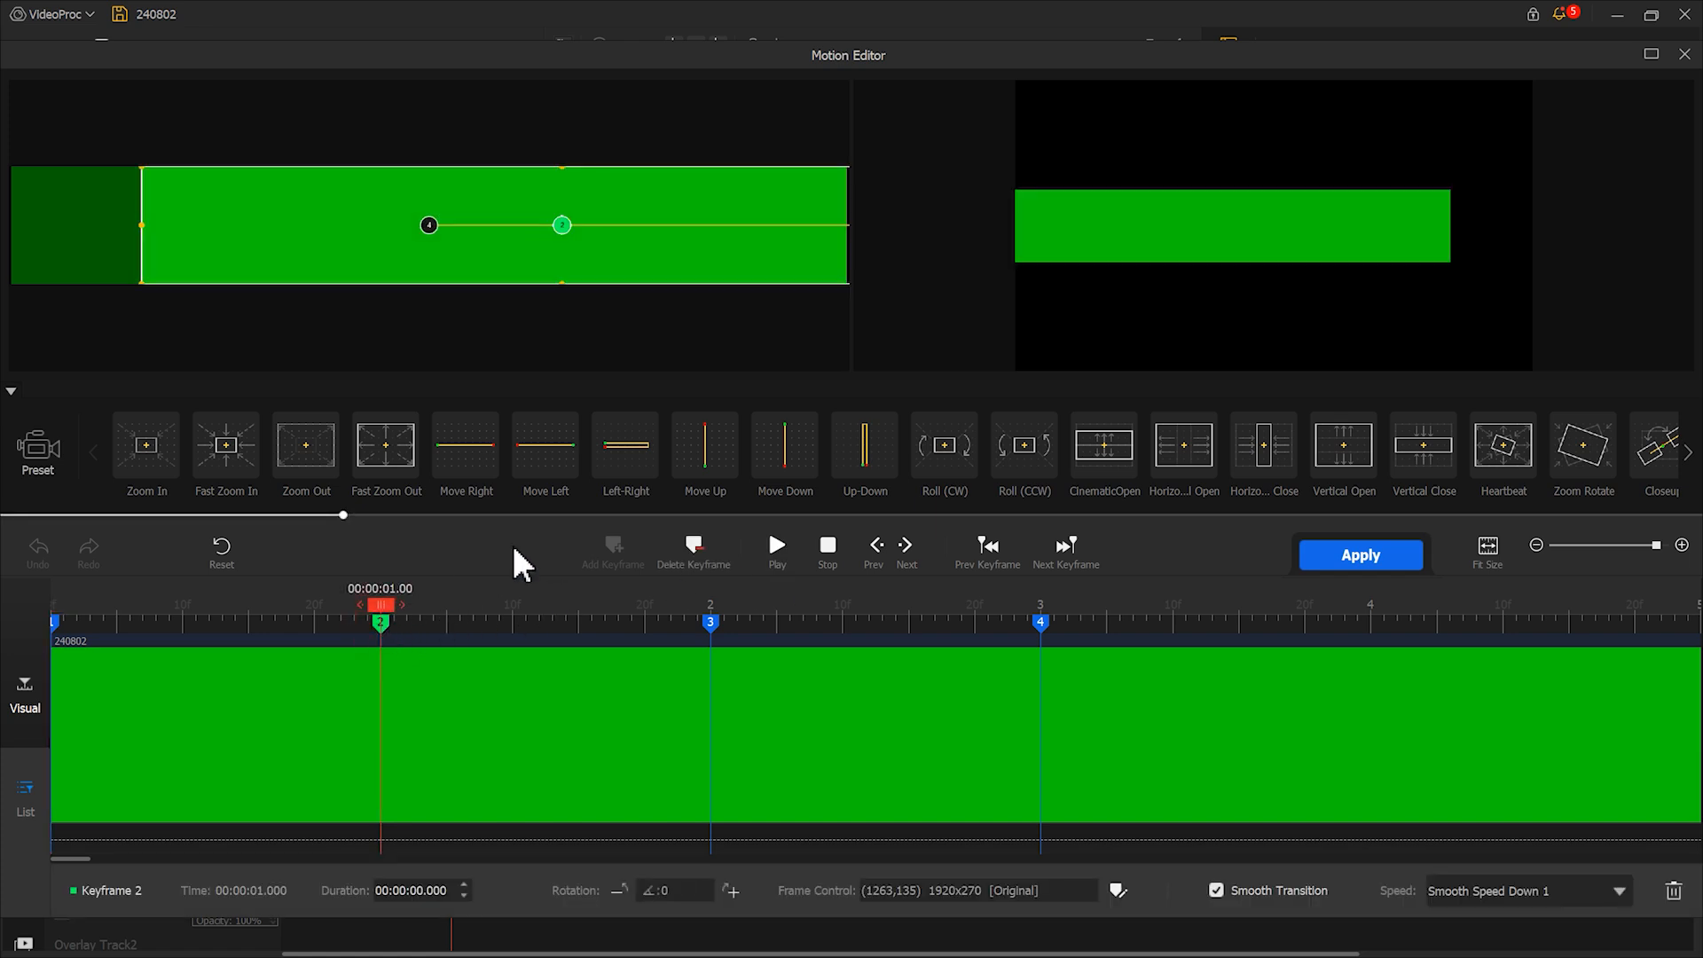
left_click_drag(695, 255, 651, 253)
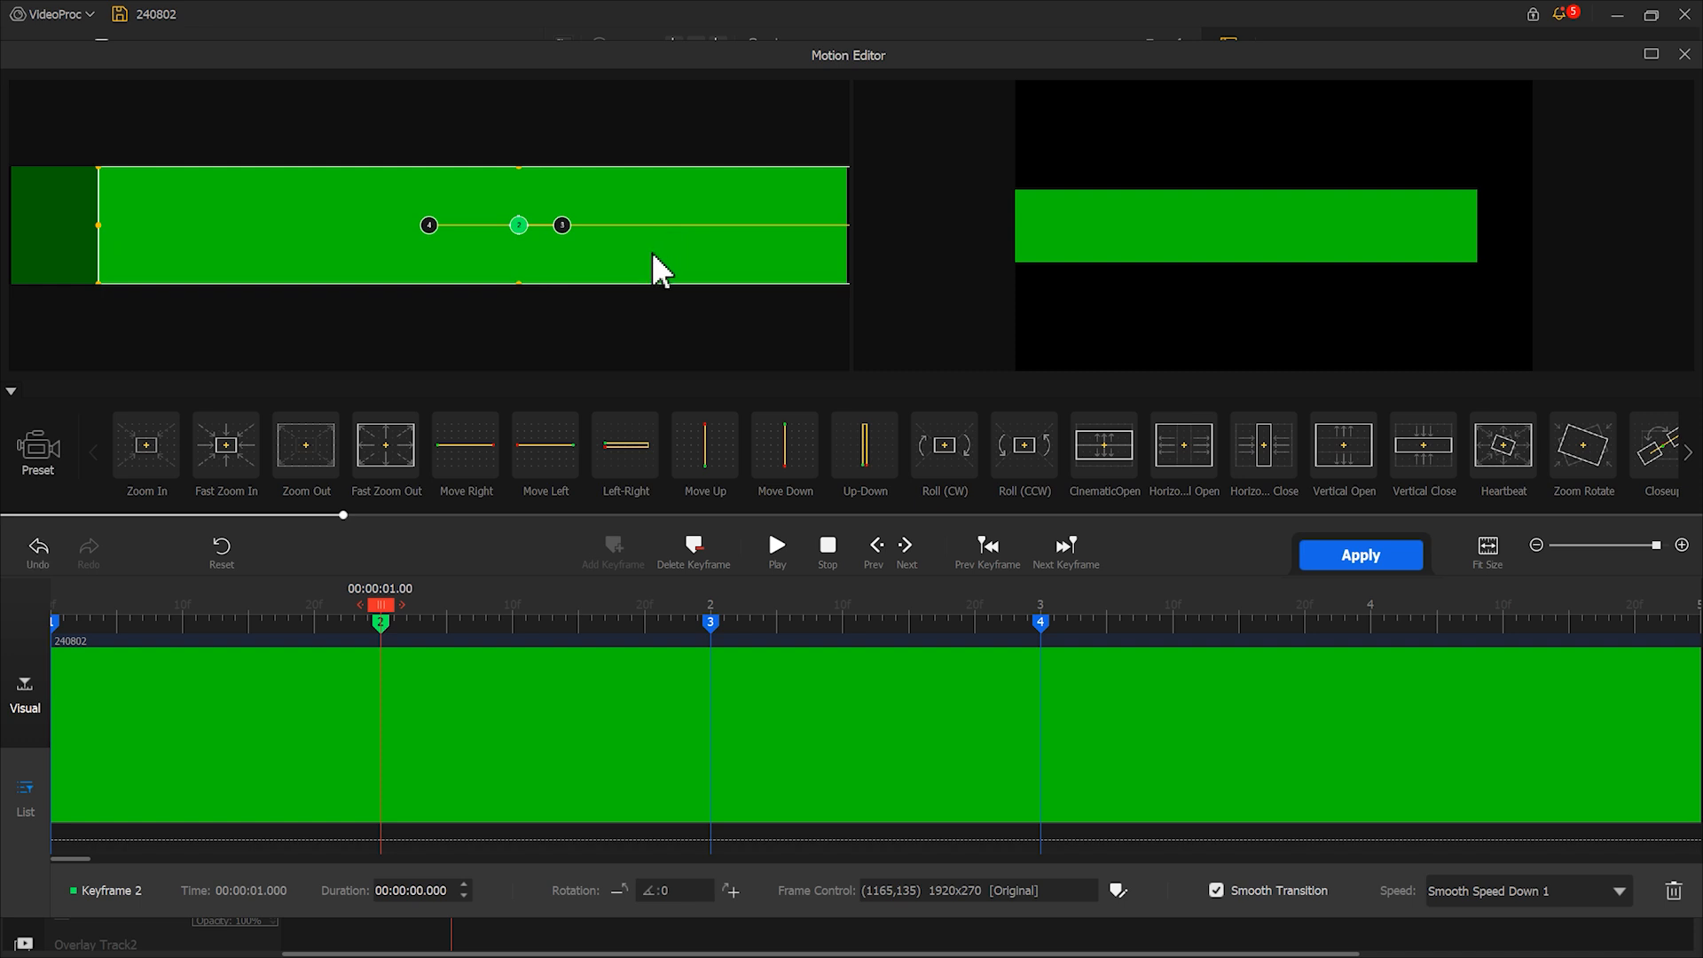
left_click(711, 625)
left_click_drag(716, 247, 672, 252)
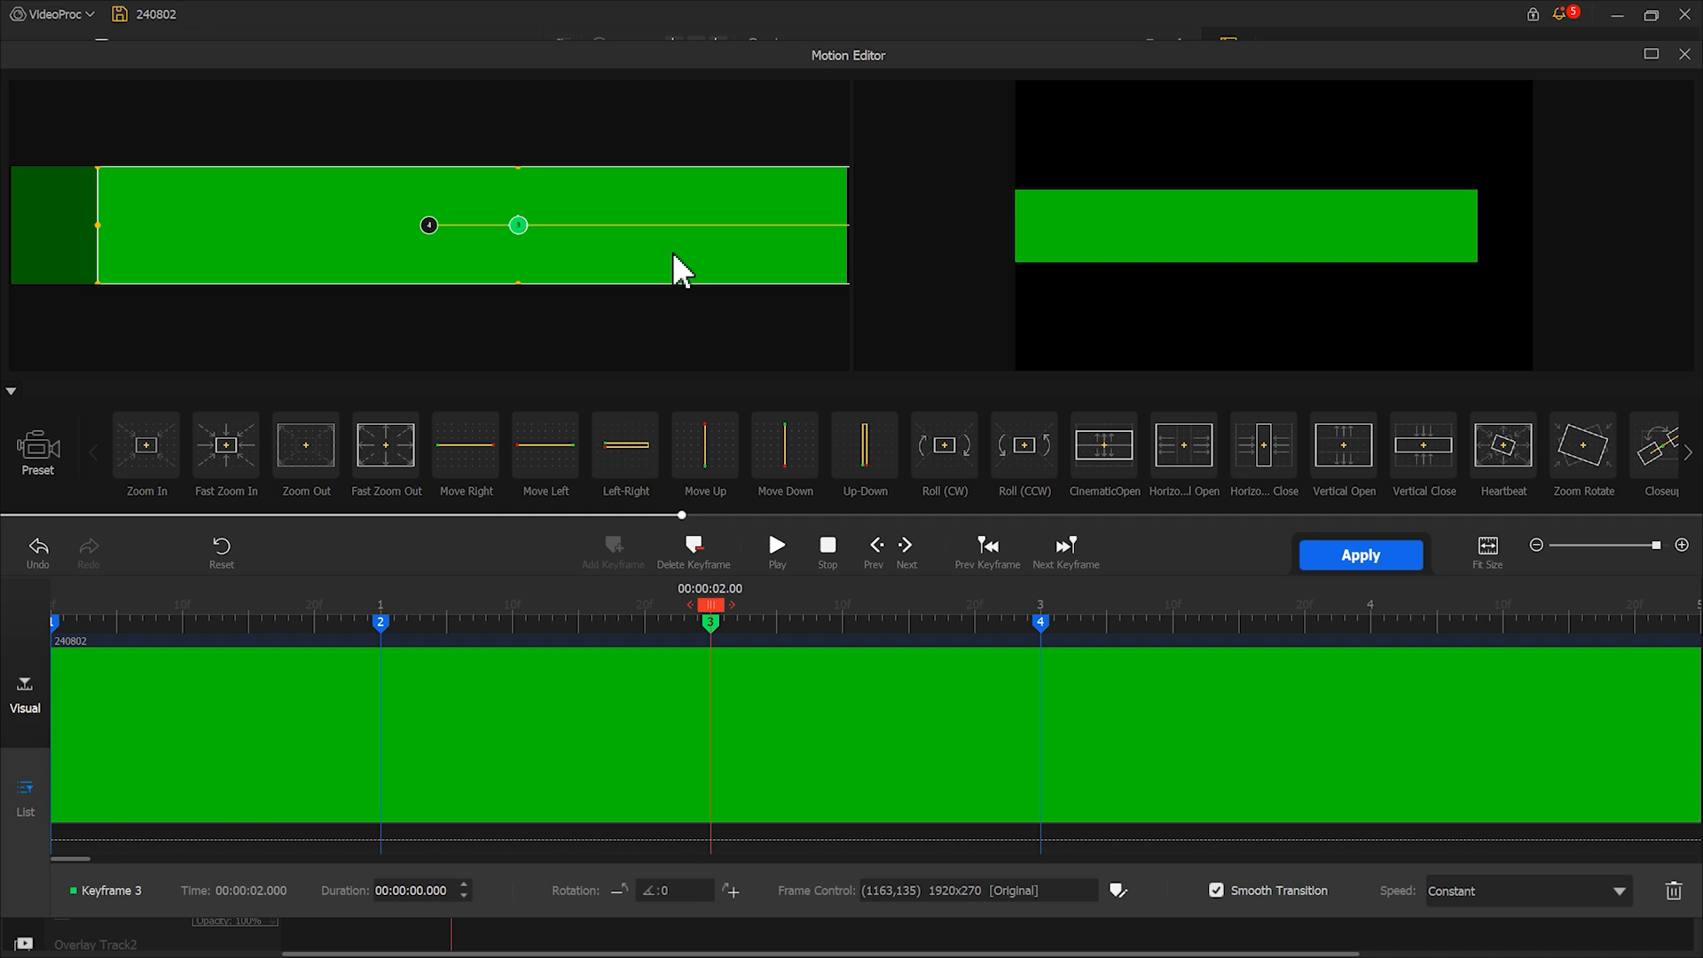
- Match the X position of the 2-second keyframe's frame to the 1-second keyframe's value of 1165
left_click(381, 623)
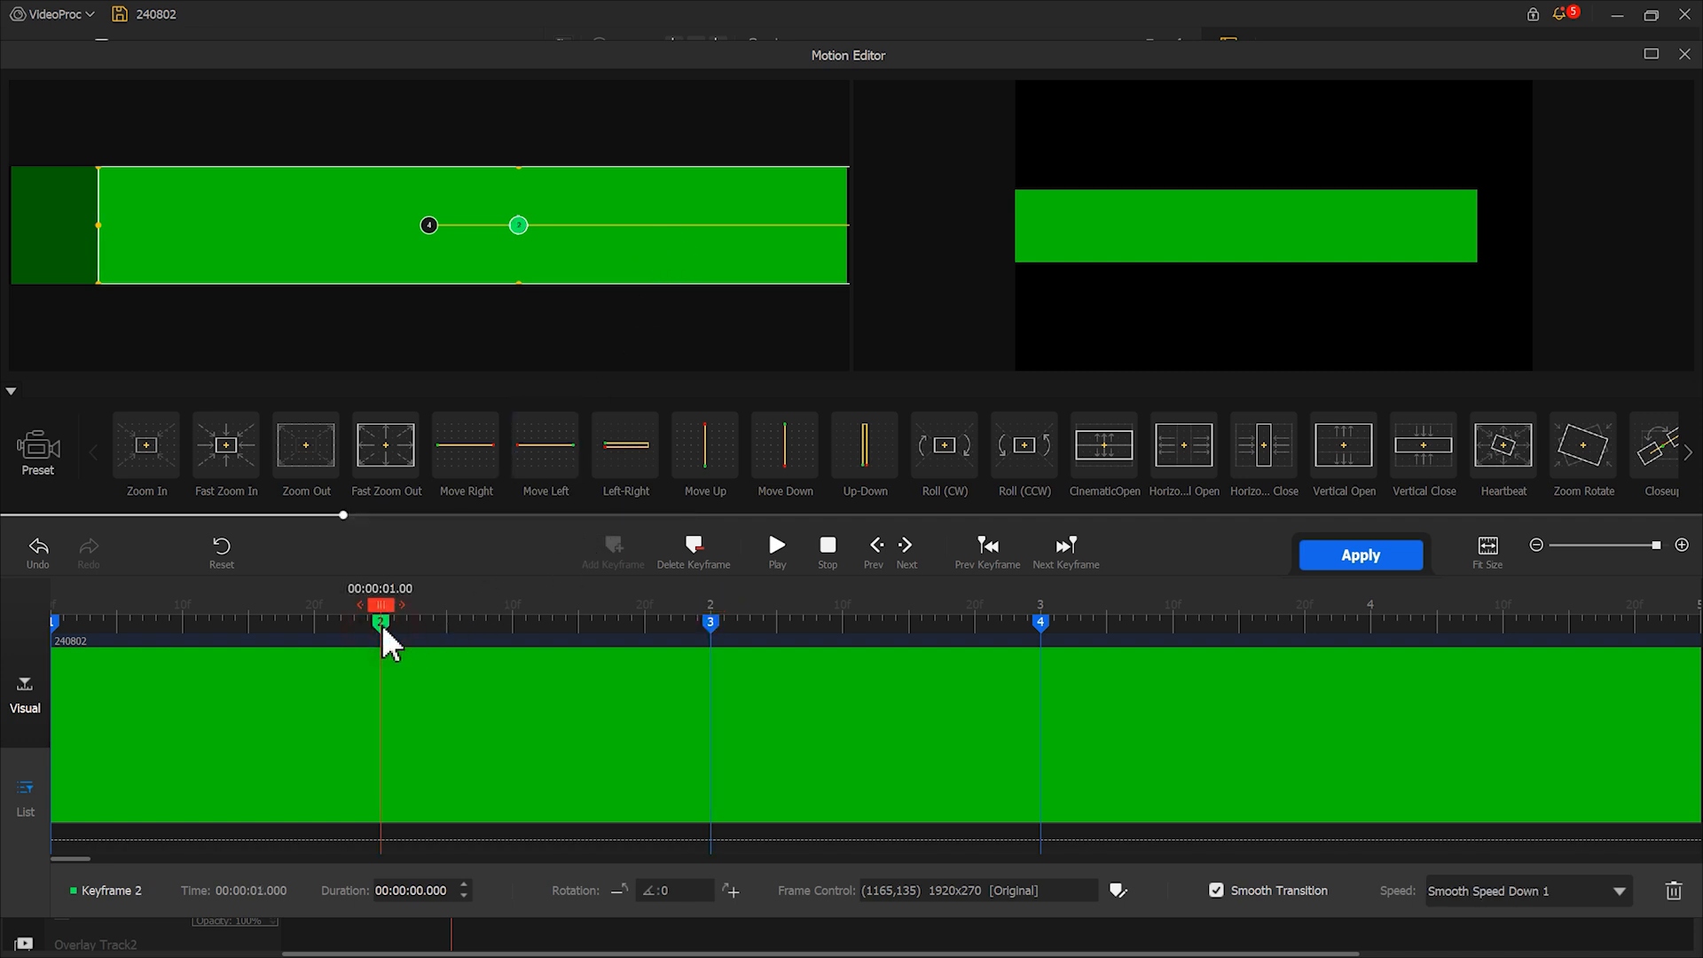
left_click(1033, 890)
left_click_drag(1145, 727, 1100, 727)
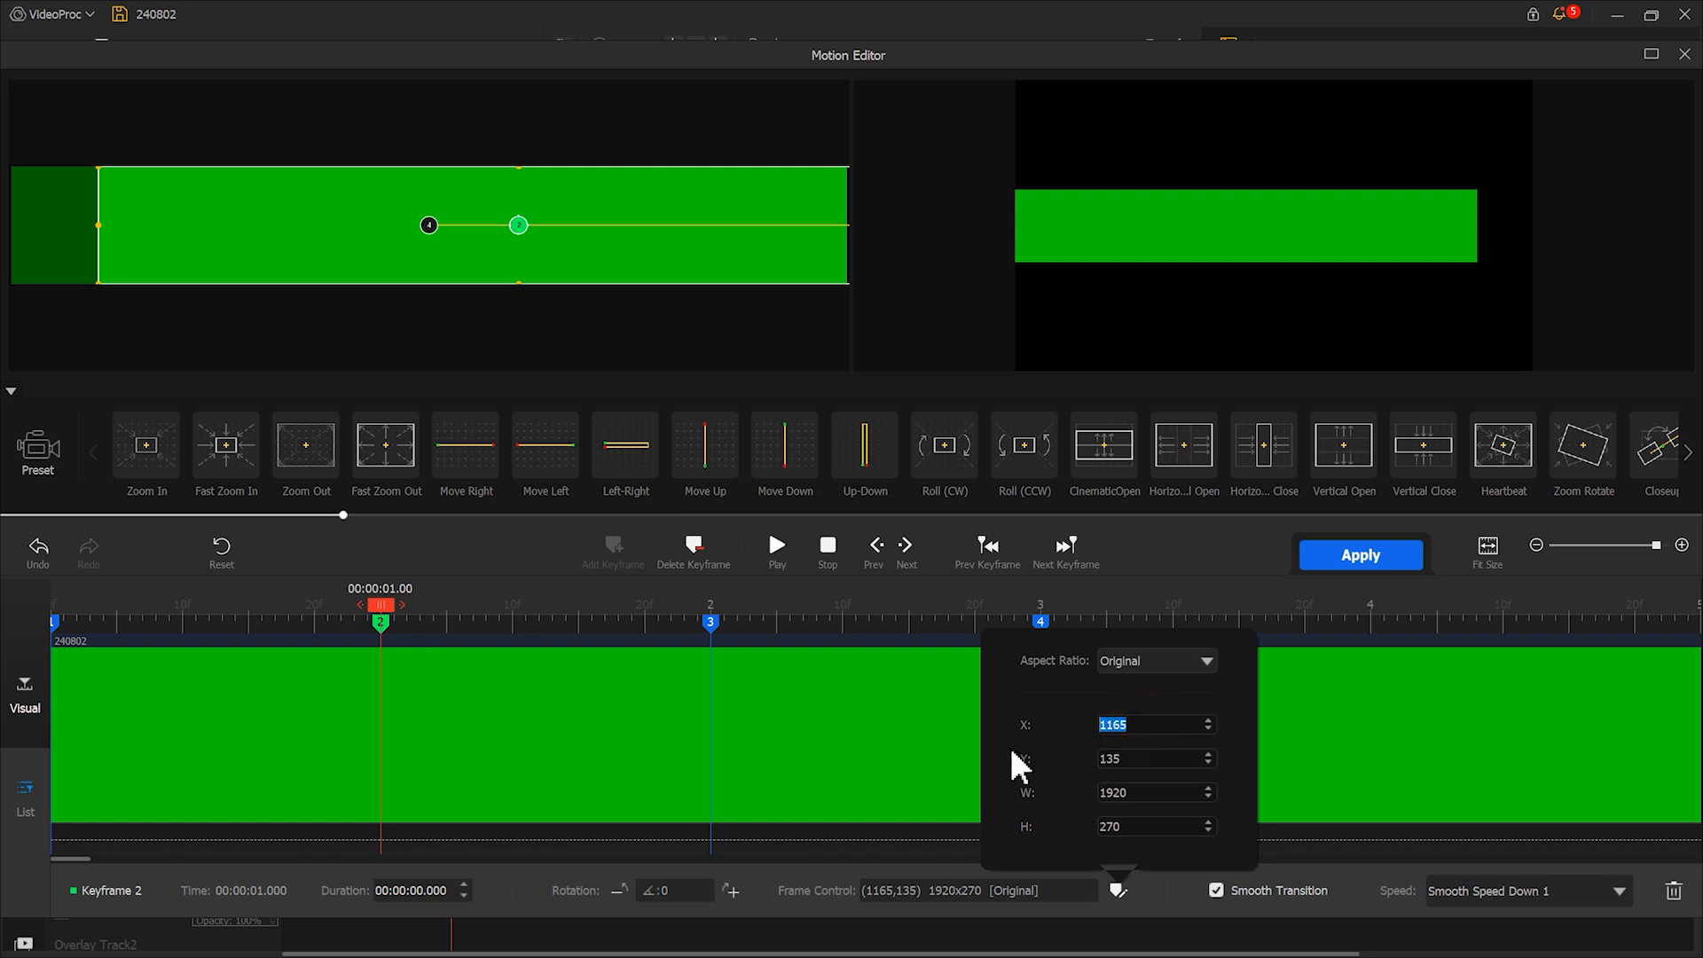
left_click(710, 623)
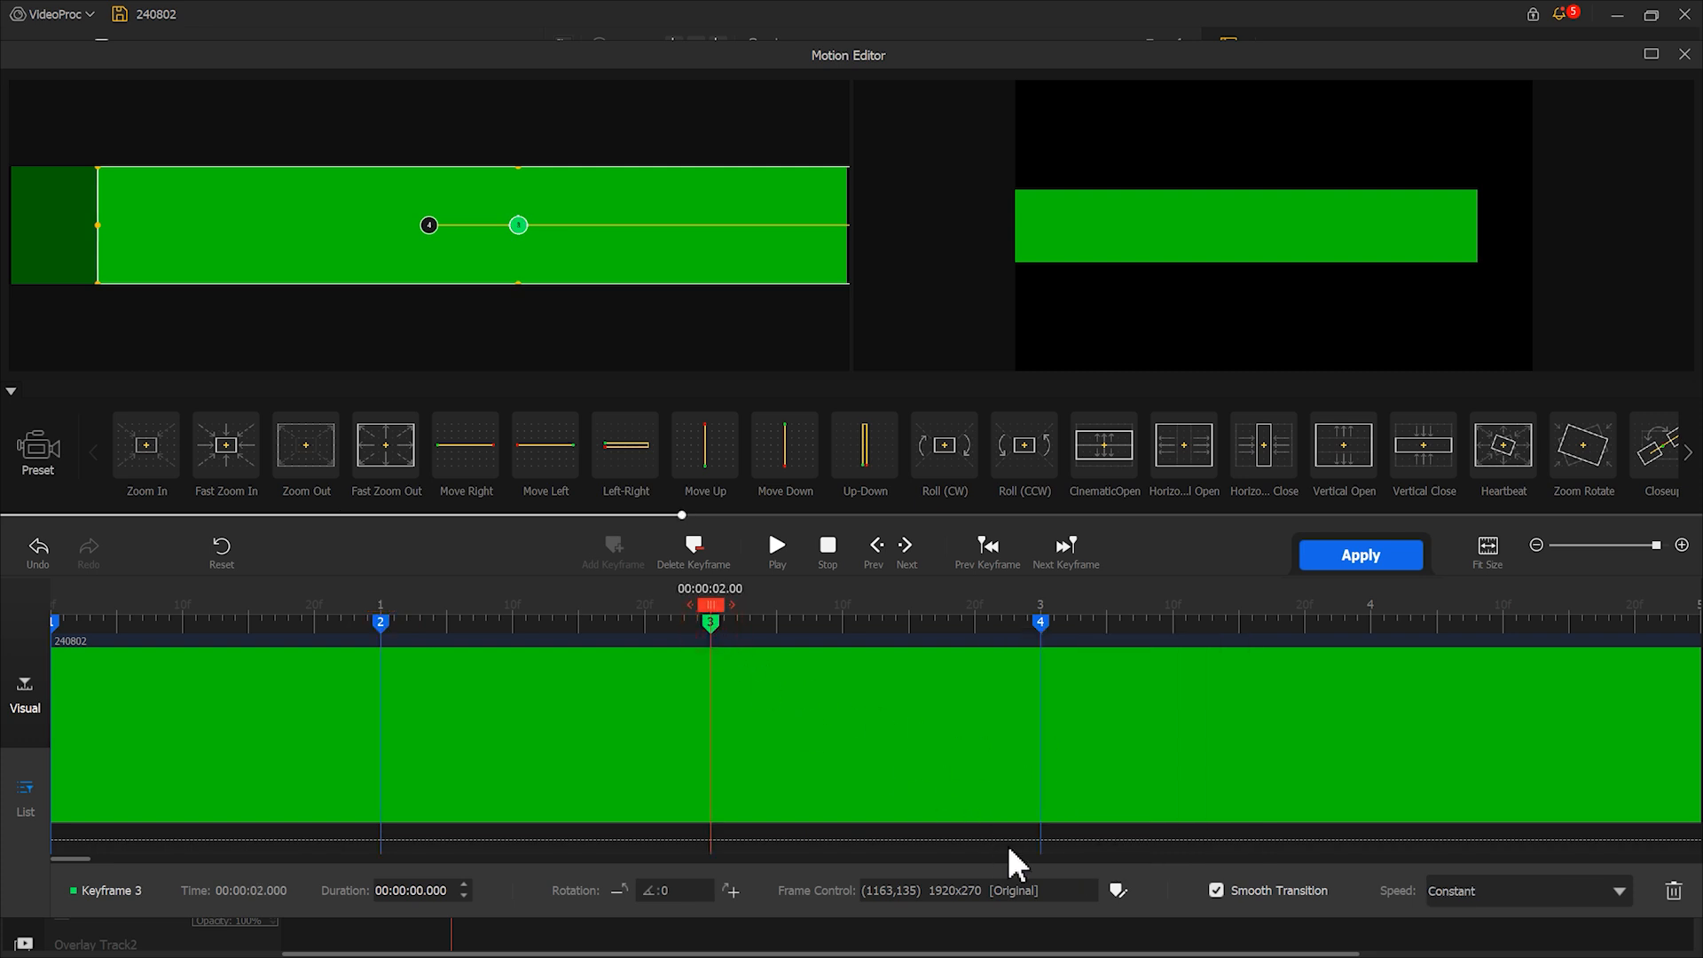
left_click(1031, 891)
left_click_drag(1127, 725, 1073, 726)
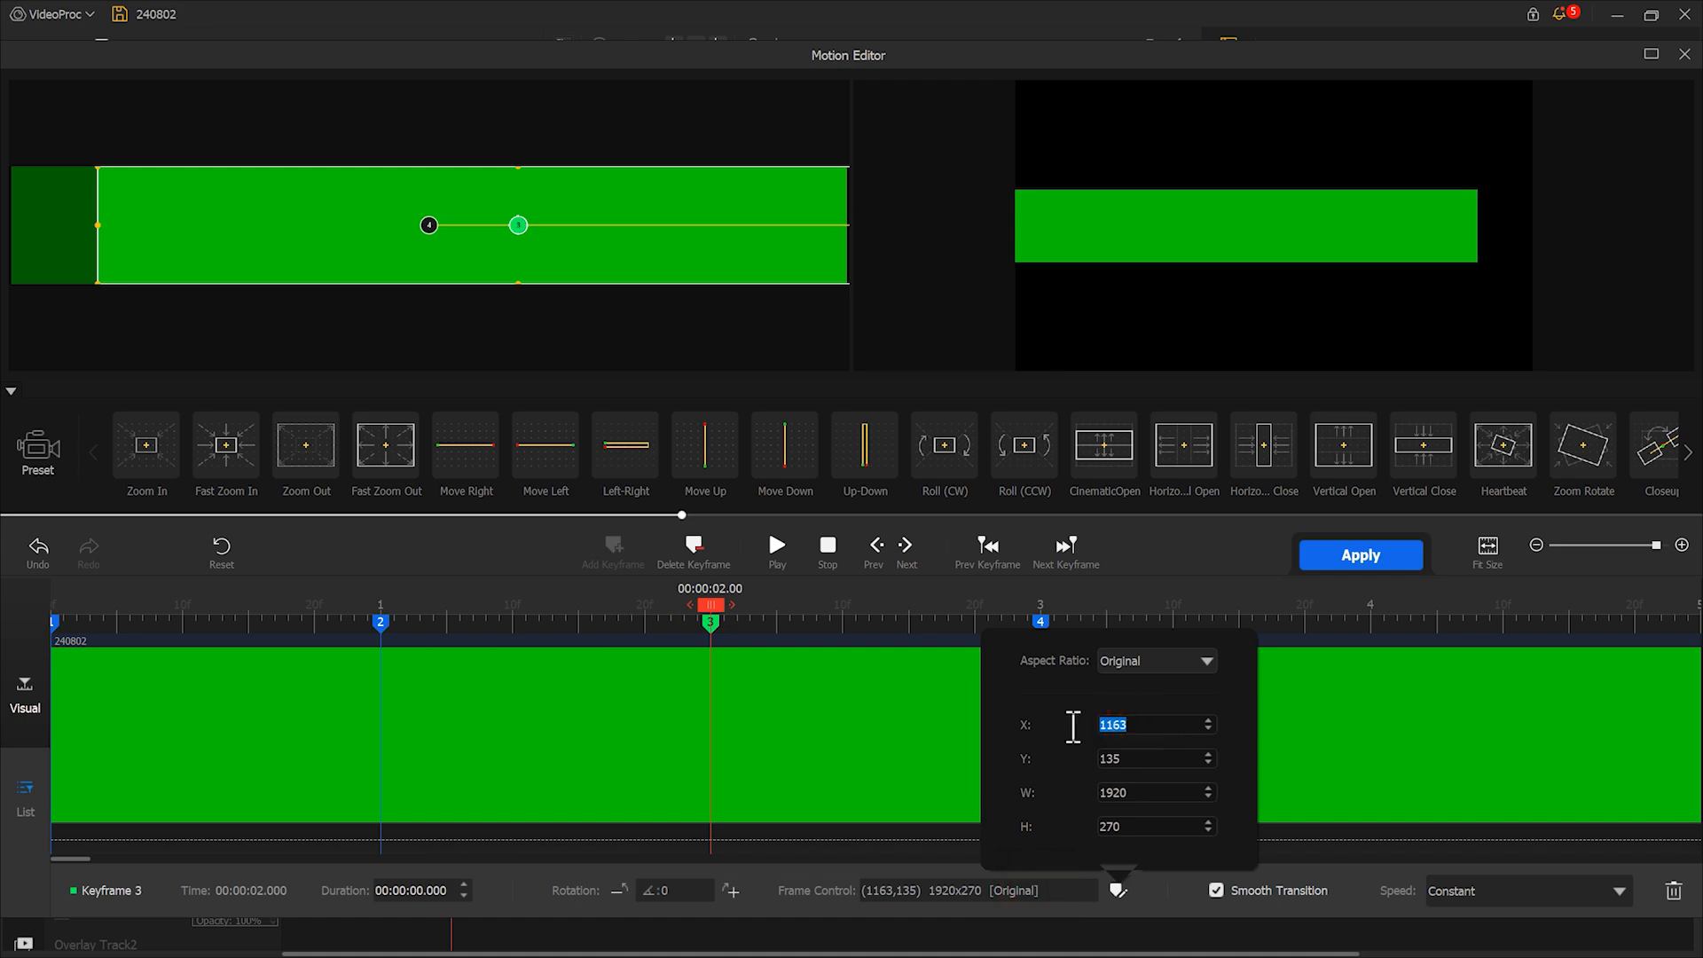
left_click(901, 607)
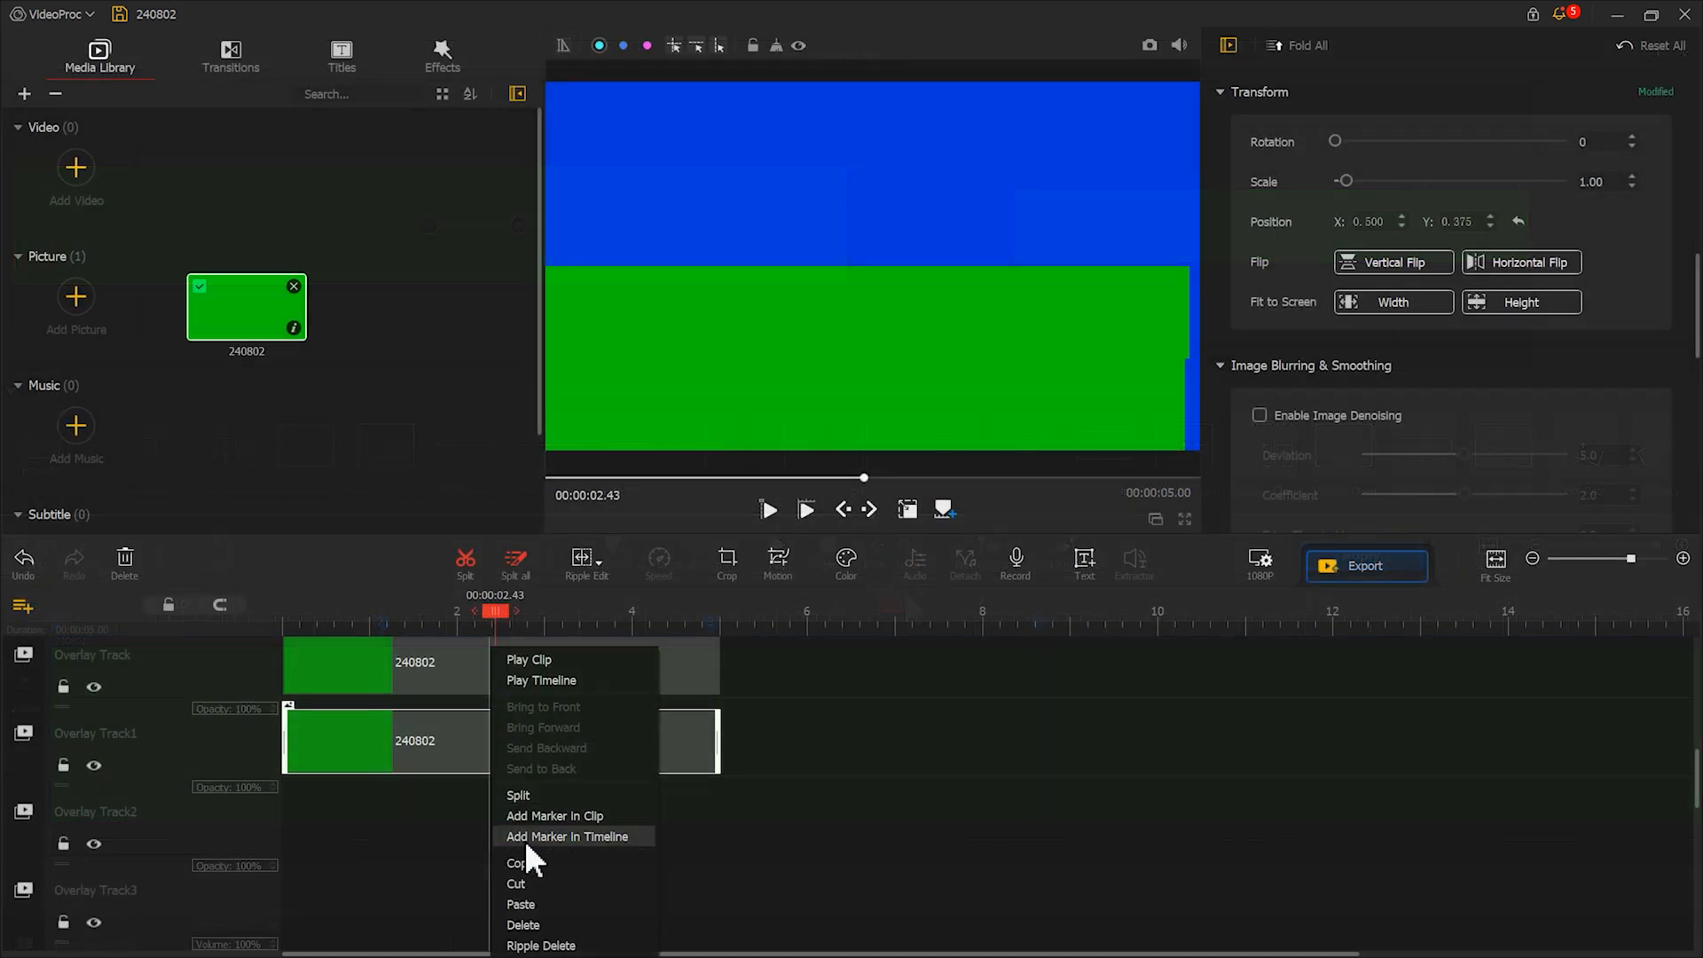
- Copy the second strip's clip onto Overlay Track2 and align it with the start of the timeline
left_click(529, 863)
right_click(484, 801)
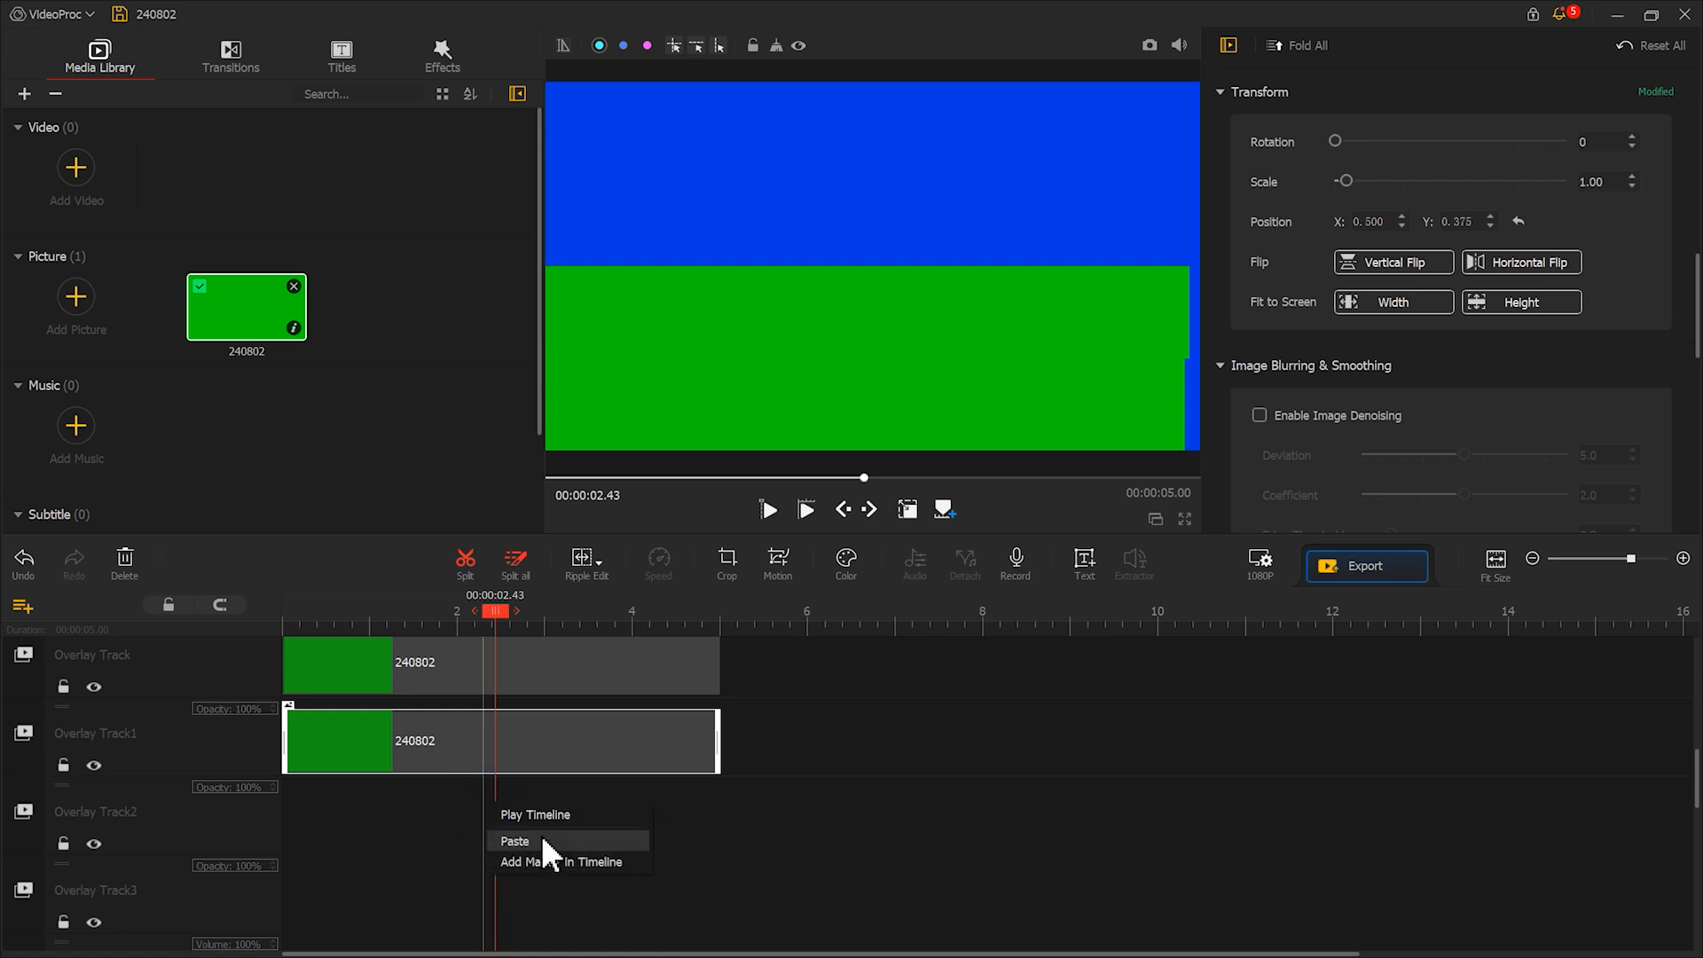
left_click(544, 840)
left_click_drag(596, 823, 335, 823)
- Stack the third strip directly above the second and shift a motion keyframe's frame slightly further left
left_click_drag(894, 295, 877, 193)
left_click(1490, 227)
left_click(1490, 227)
left_click(778, 560)
left_click_drag(659, 266, 642, 265)
left_click(976, 889)
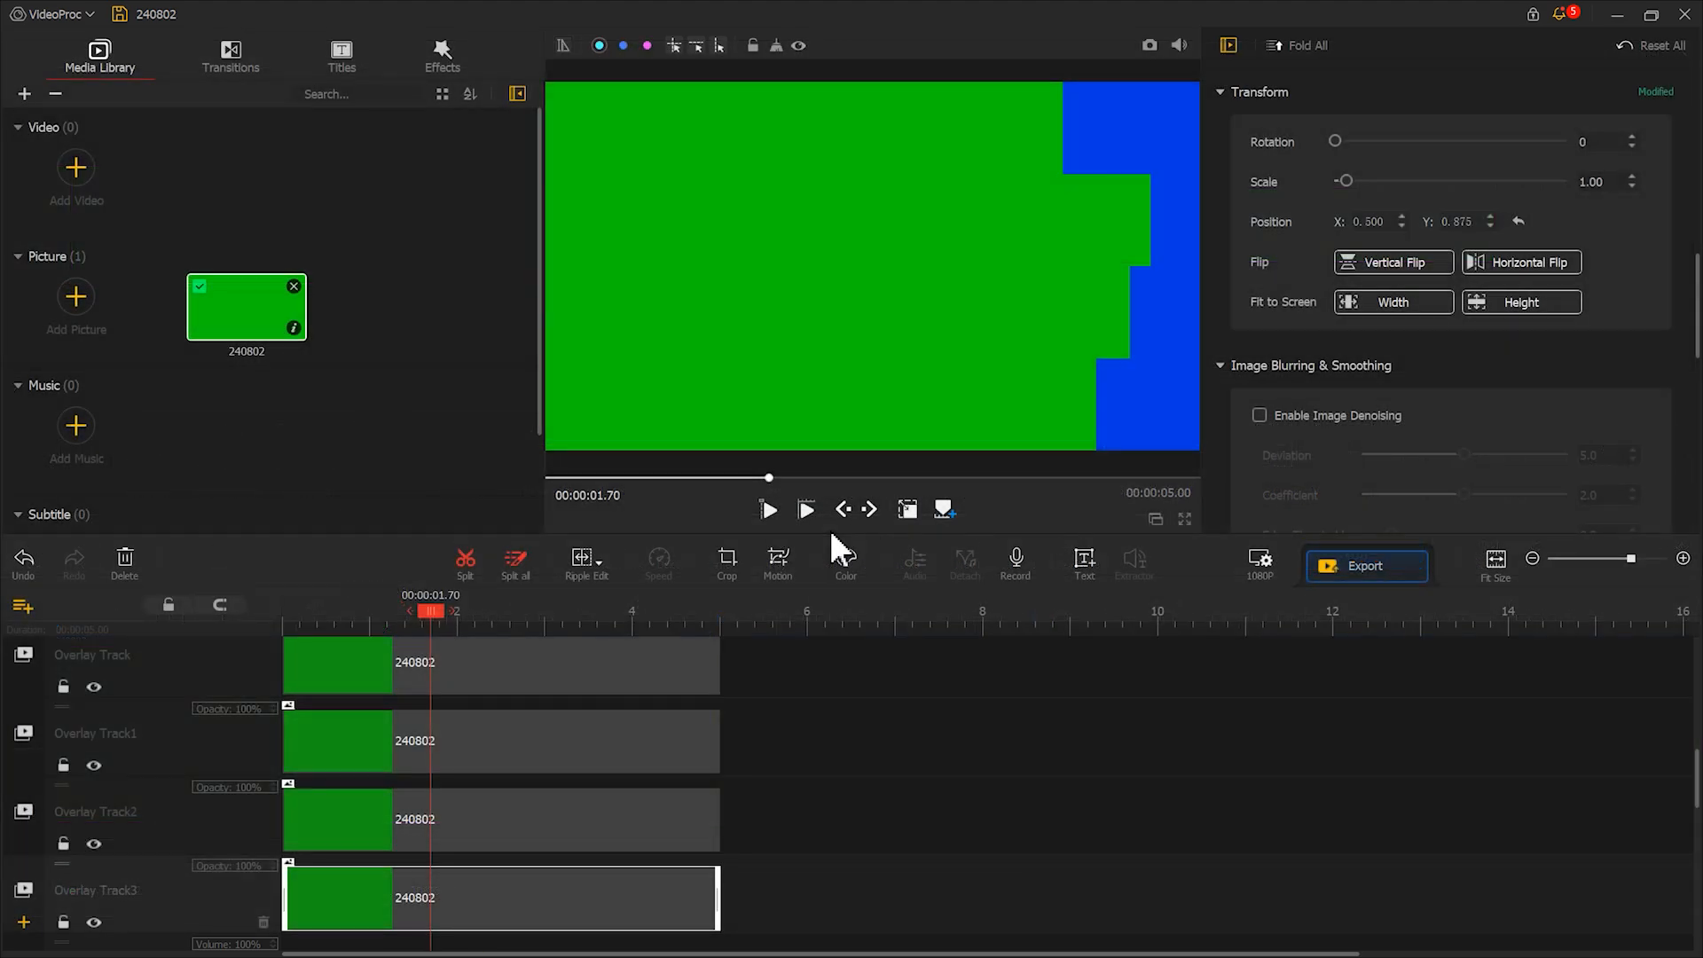
- Delay the clips on Overlay Track, Overlay Track2 and Overlay Track3 by about 0.16, 0.10 and 0.33 seconds, and preview the staggered animation
left_click(808, 512)
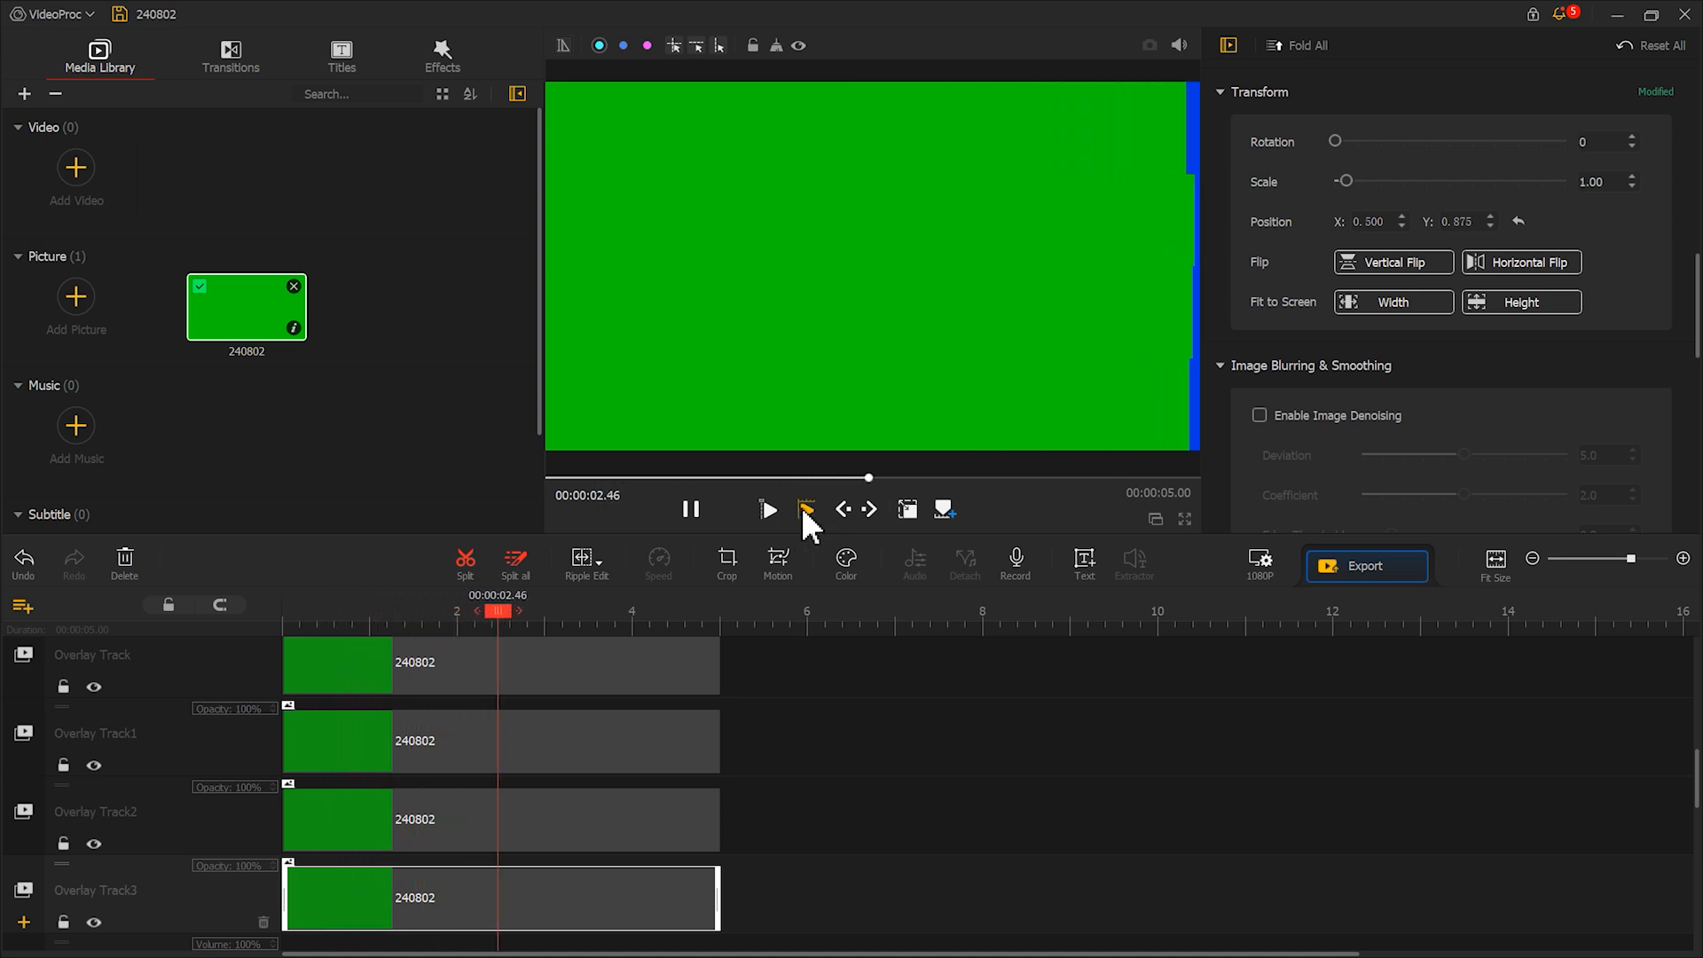
left_click(691, 508)
left_click(382, 676)
left_click_drag(382, 676, 398, 678)
left_click_drag(358, 793, 371, 802)
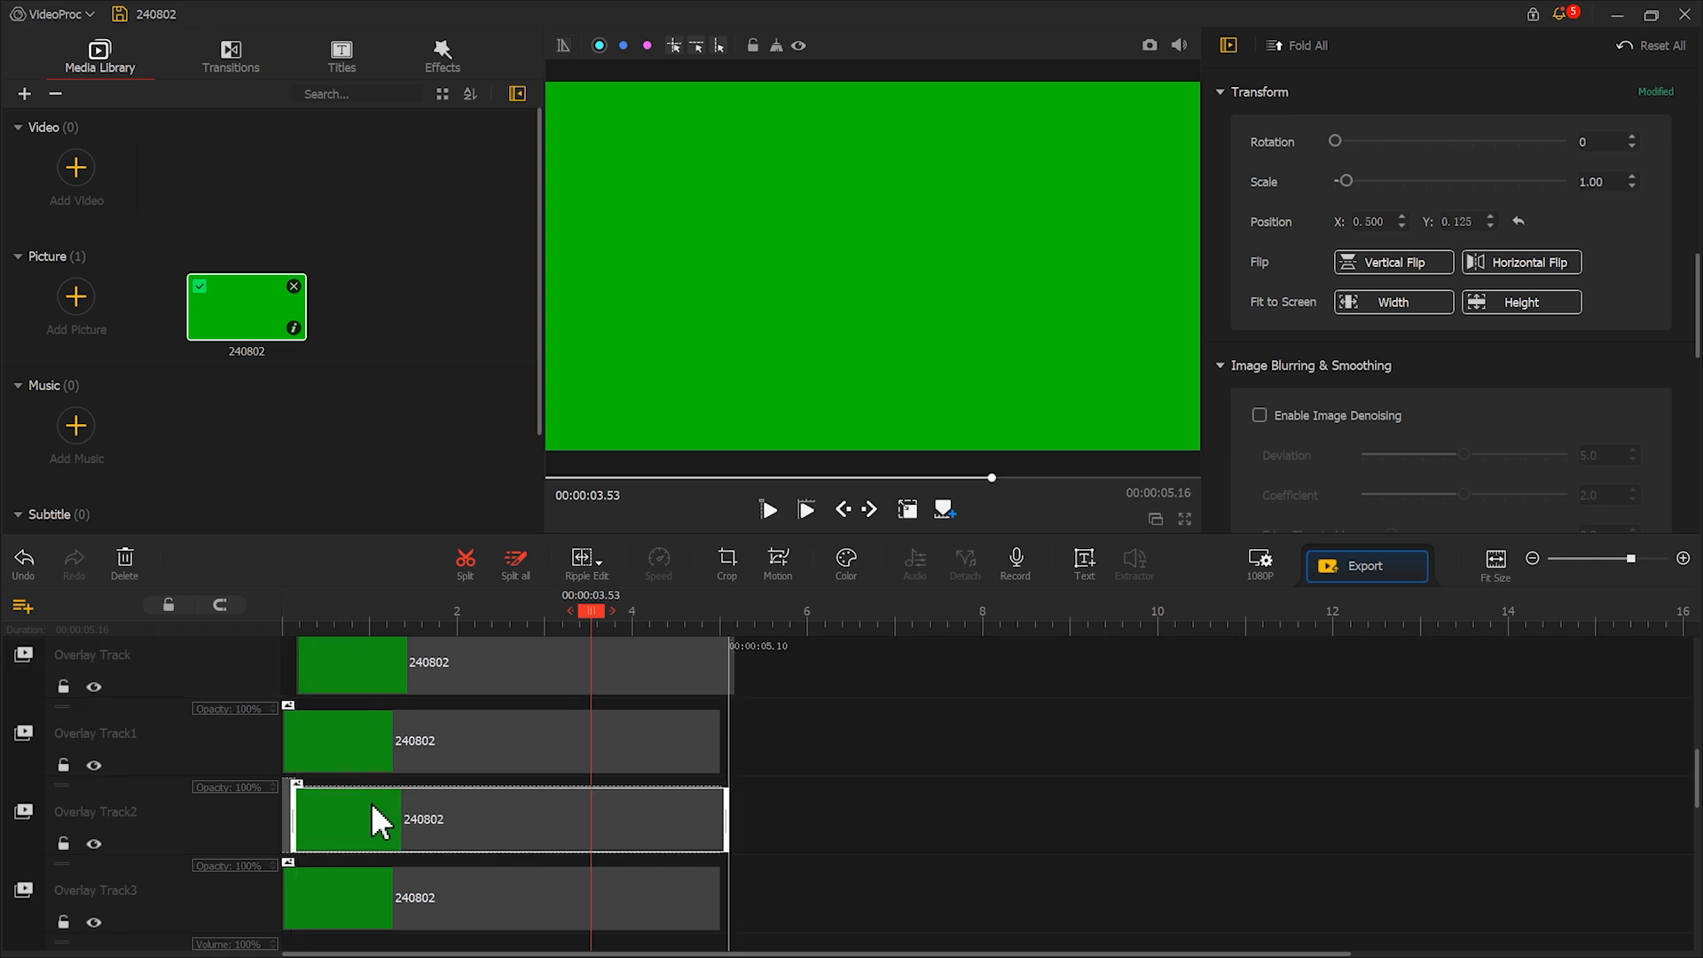
left_click_drag(369, 905, 407, 912)
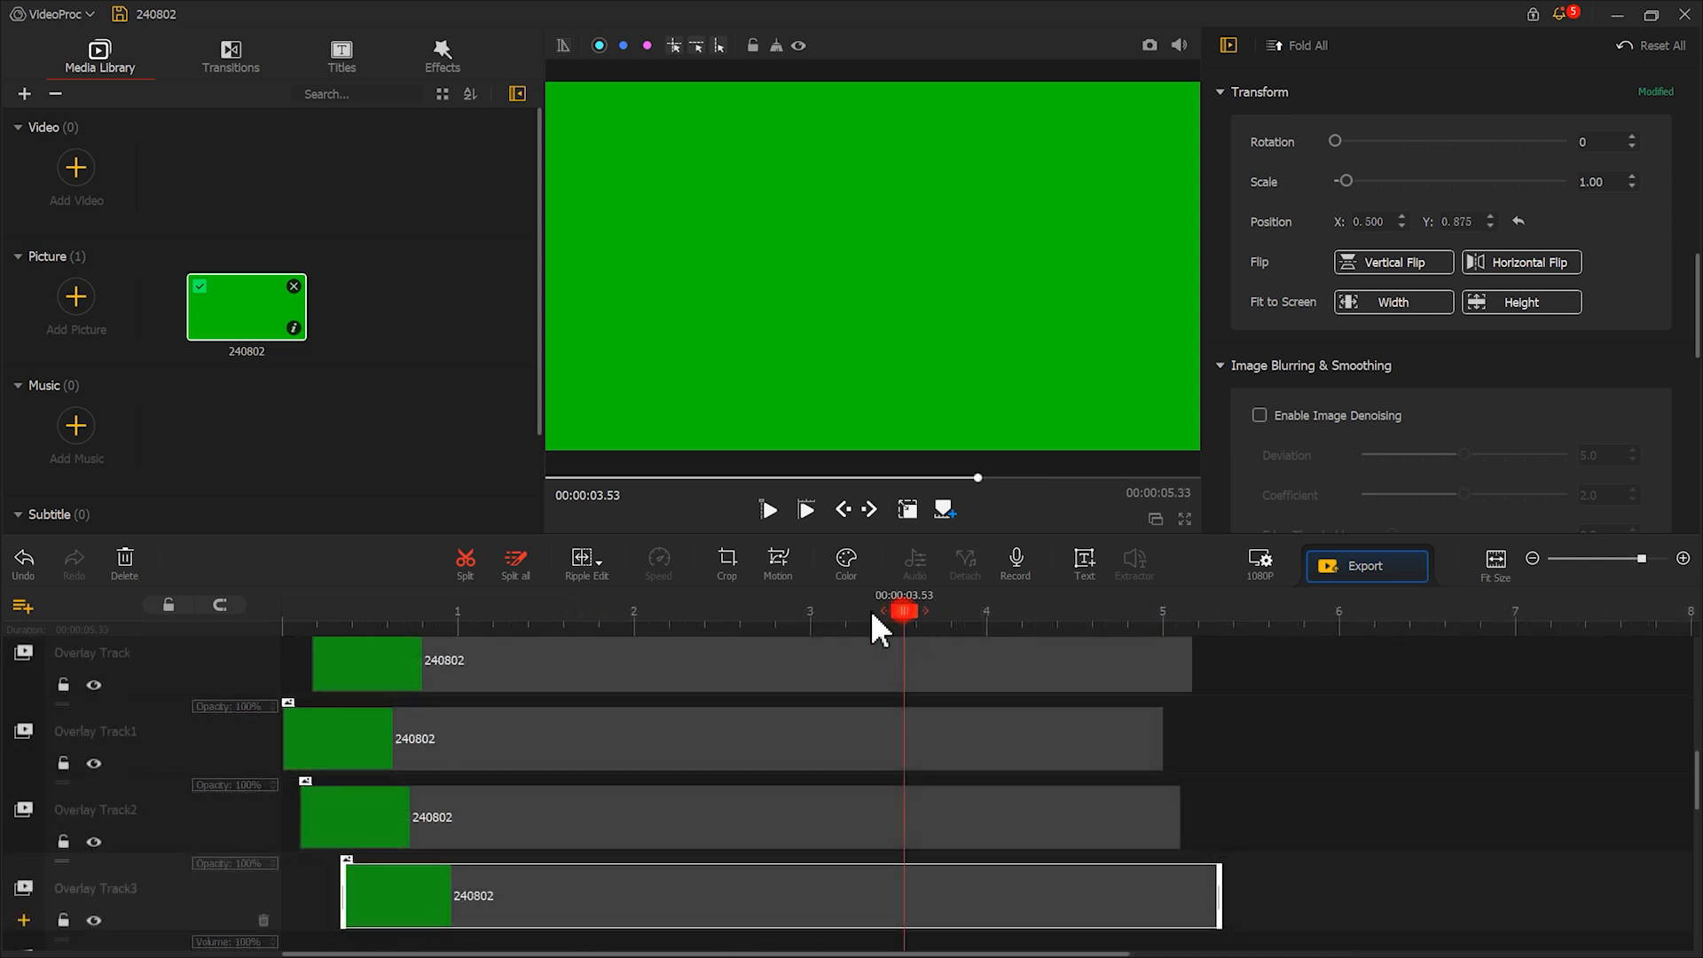
left_click_drag(896, 612, 151, 636)
left_click(769, 520)
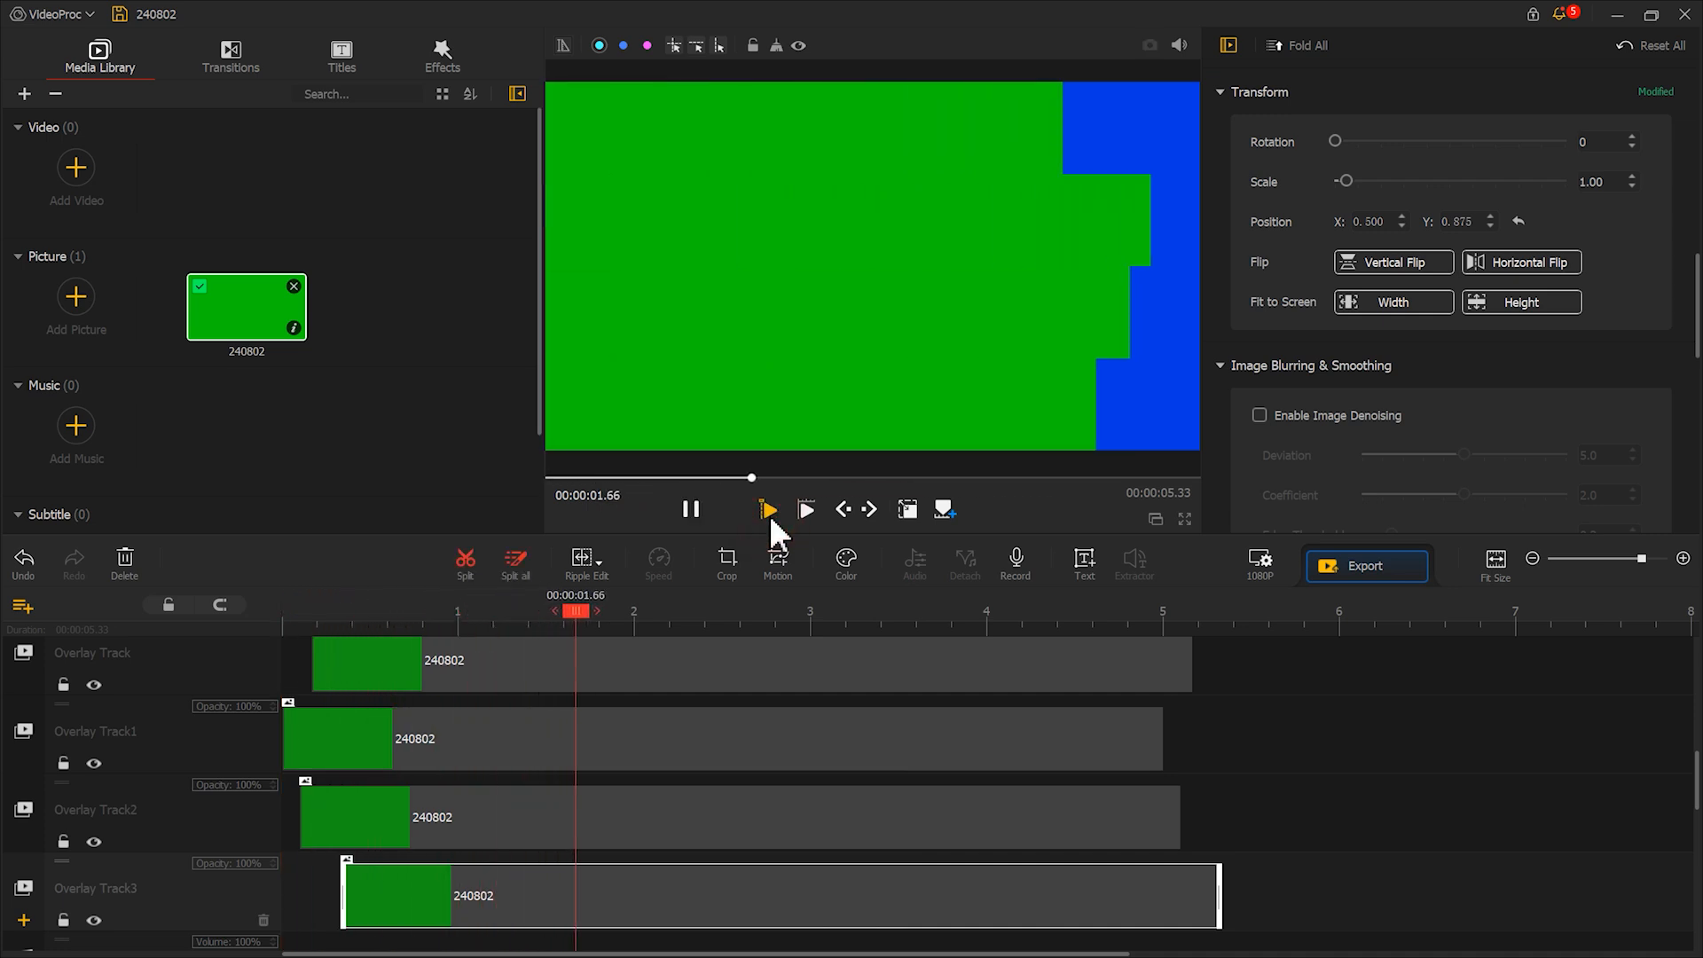
left_click(697, 507)
- Trim the ends of all four overlay clips to 4.76 seconds and export the animation
left_click_drag(925, 890, 858, 889)
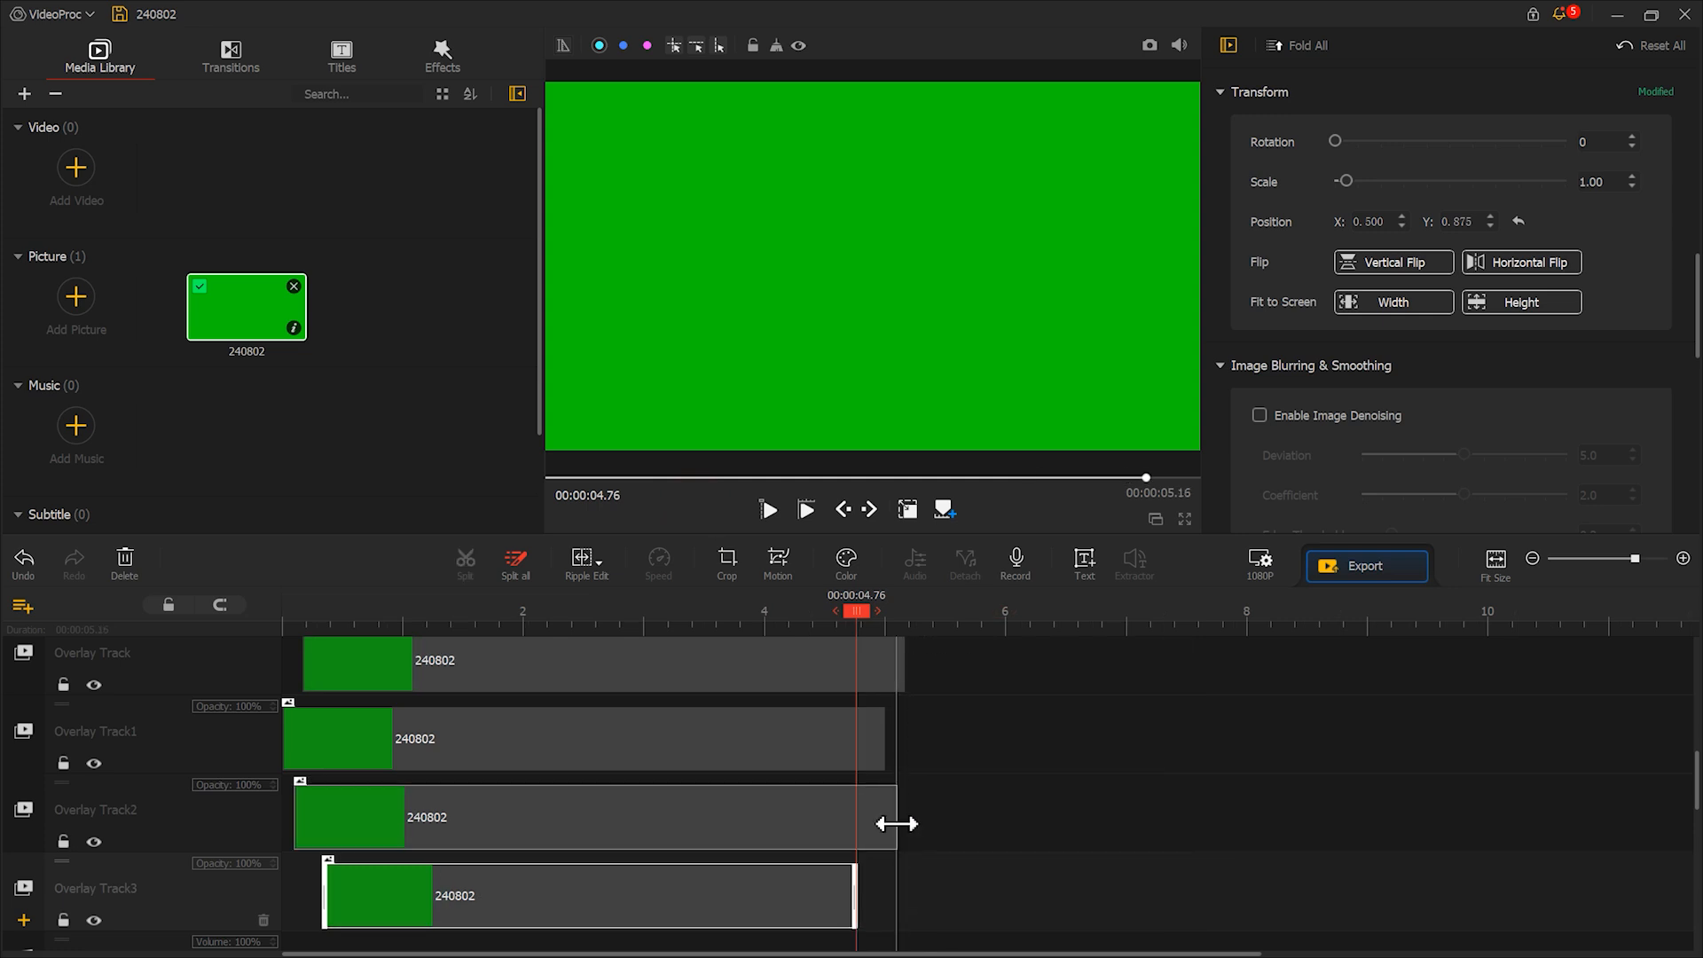
left_click_drag(896, 824, 860, 822)
left_click_drag(885, 739, 858, 737)
left_click_drag(902, 665, 857, 665)
left_click(1344, 571)
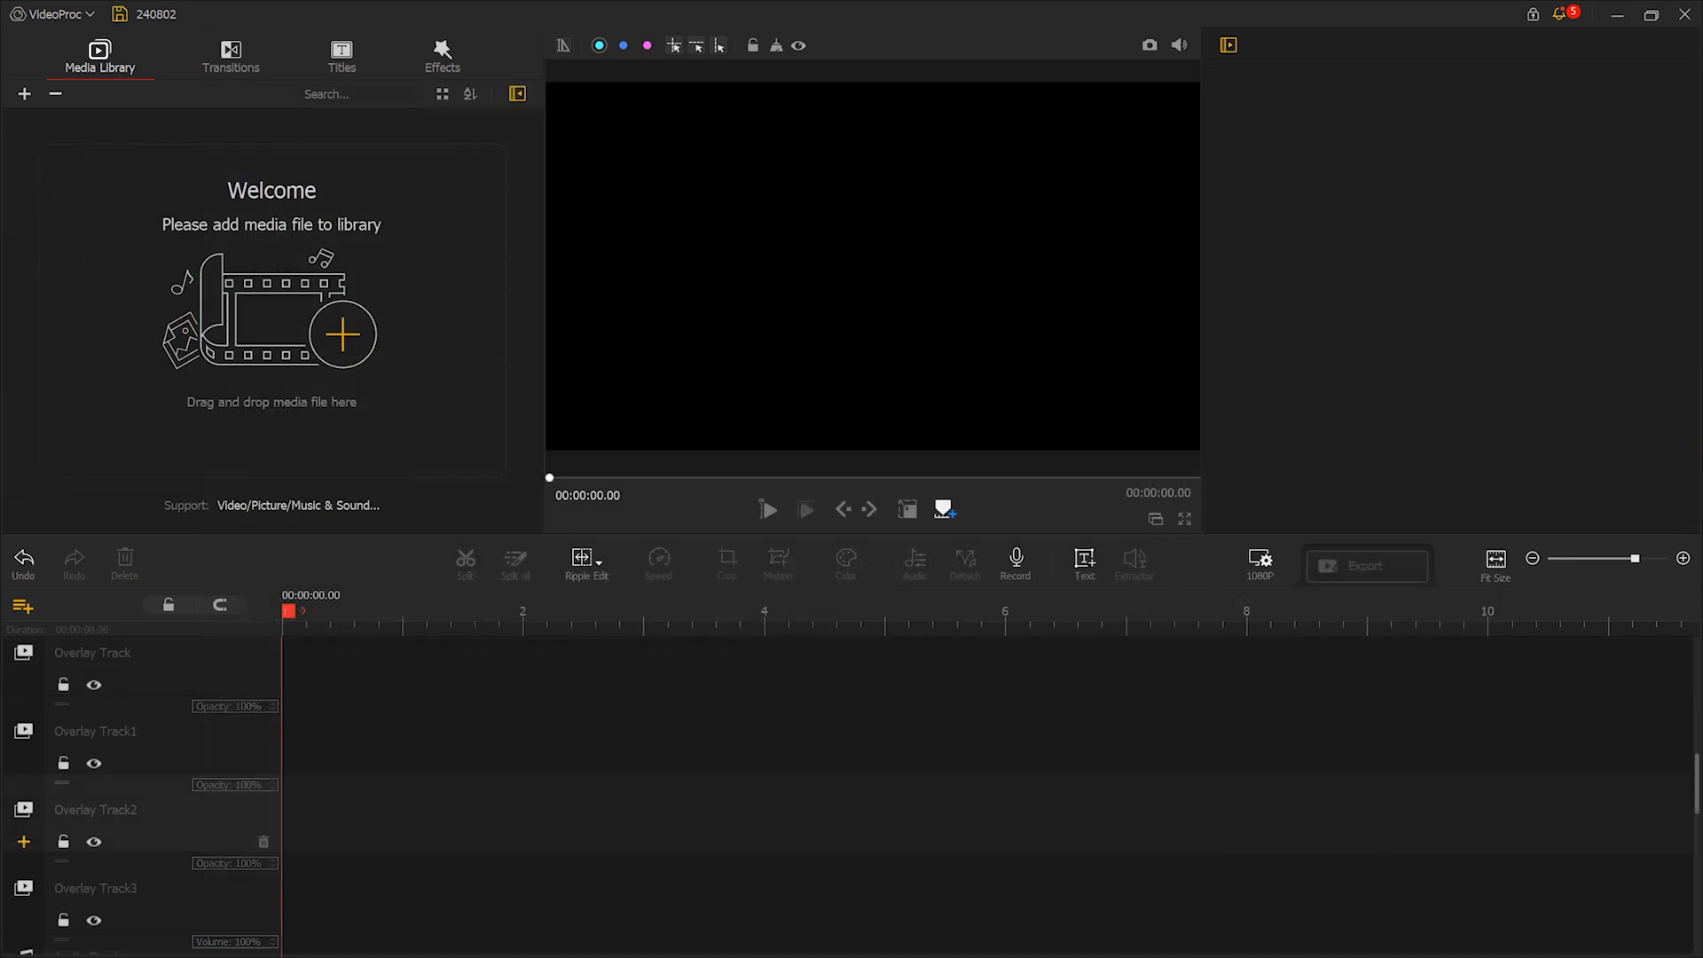
- Import the two footage clips and the Green Screen video, and place the 5740967 clip at the start of the Video Track
left_click_drag(1702, 231, 431, 308)
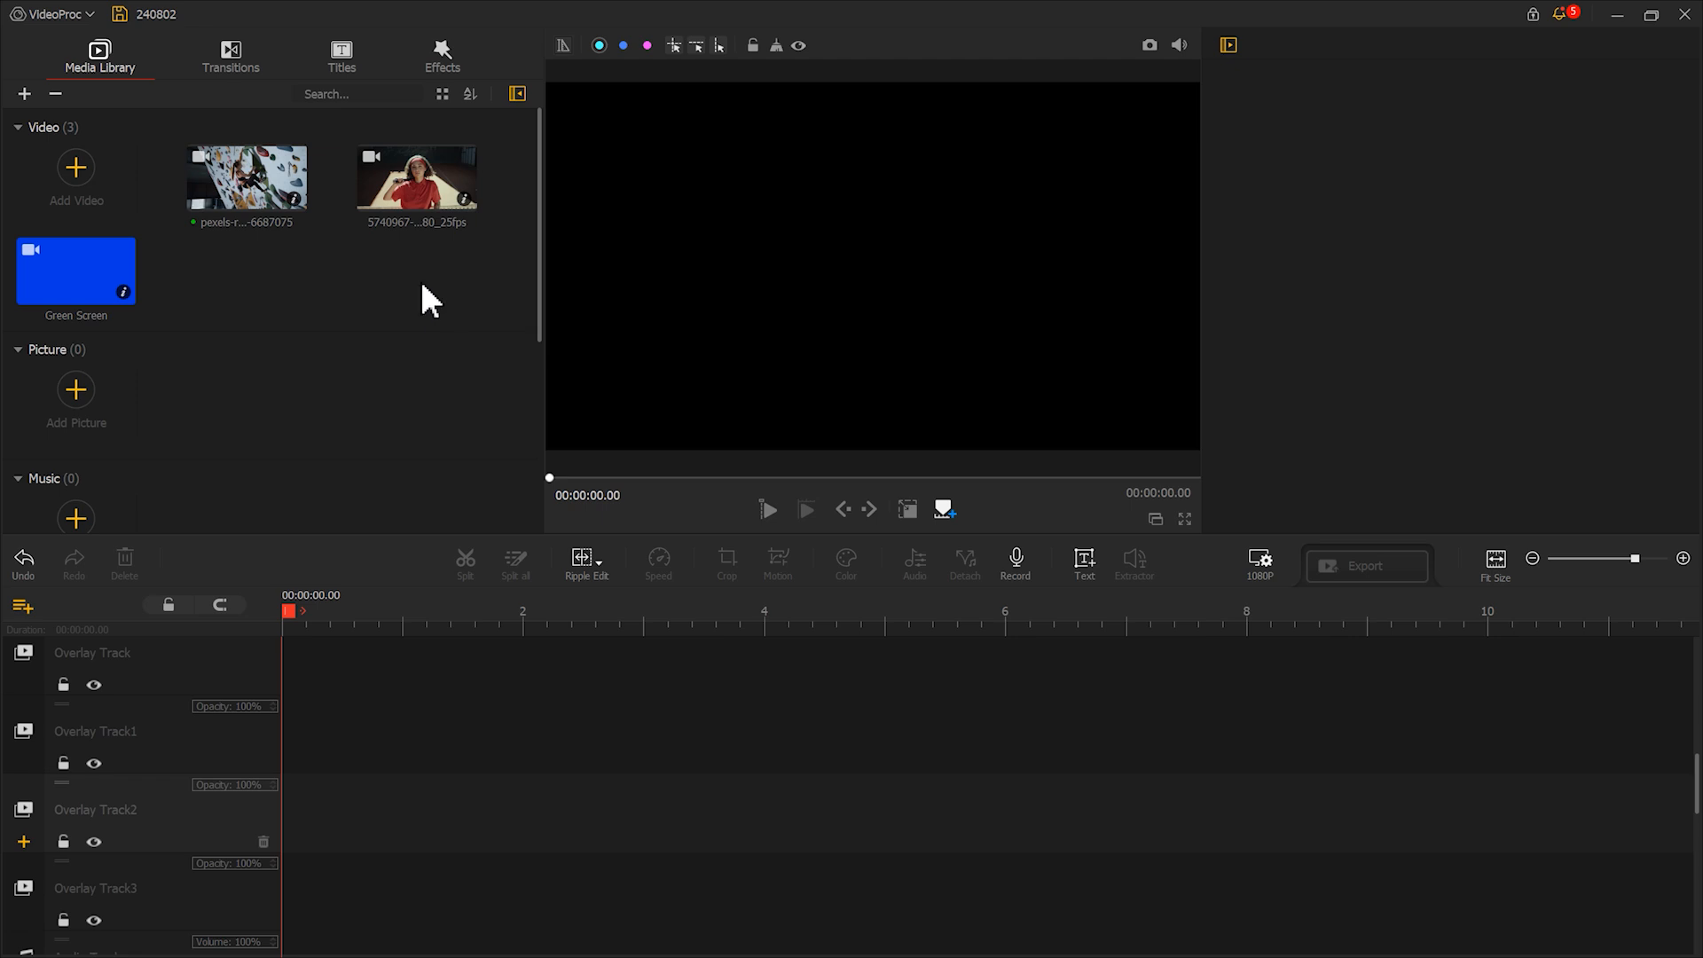
left_click_drag(456, 198, 426, 661)
left_click_drag(438, 692, 439, 685)
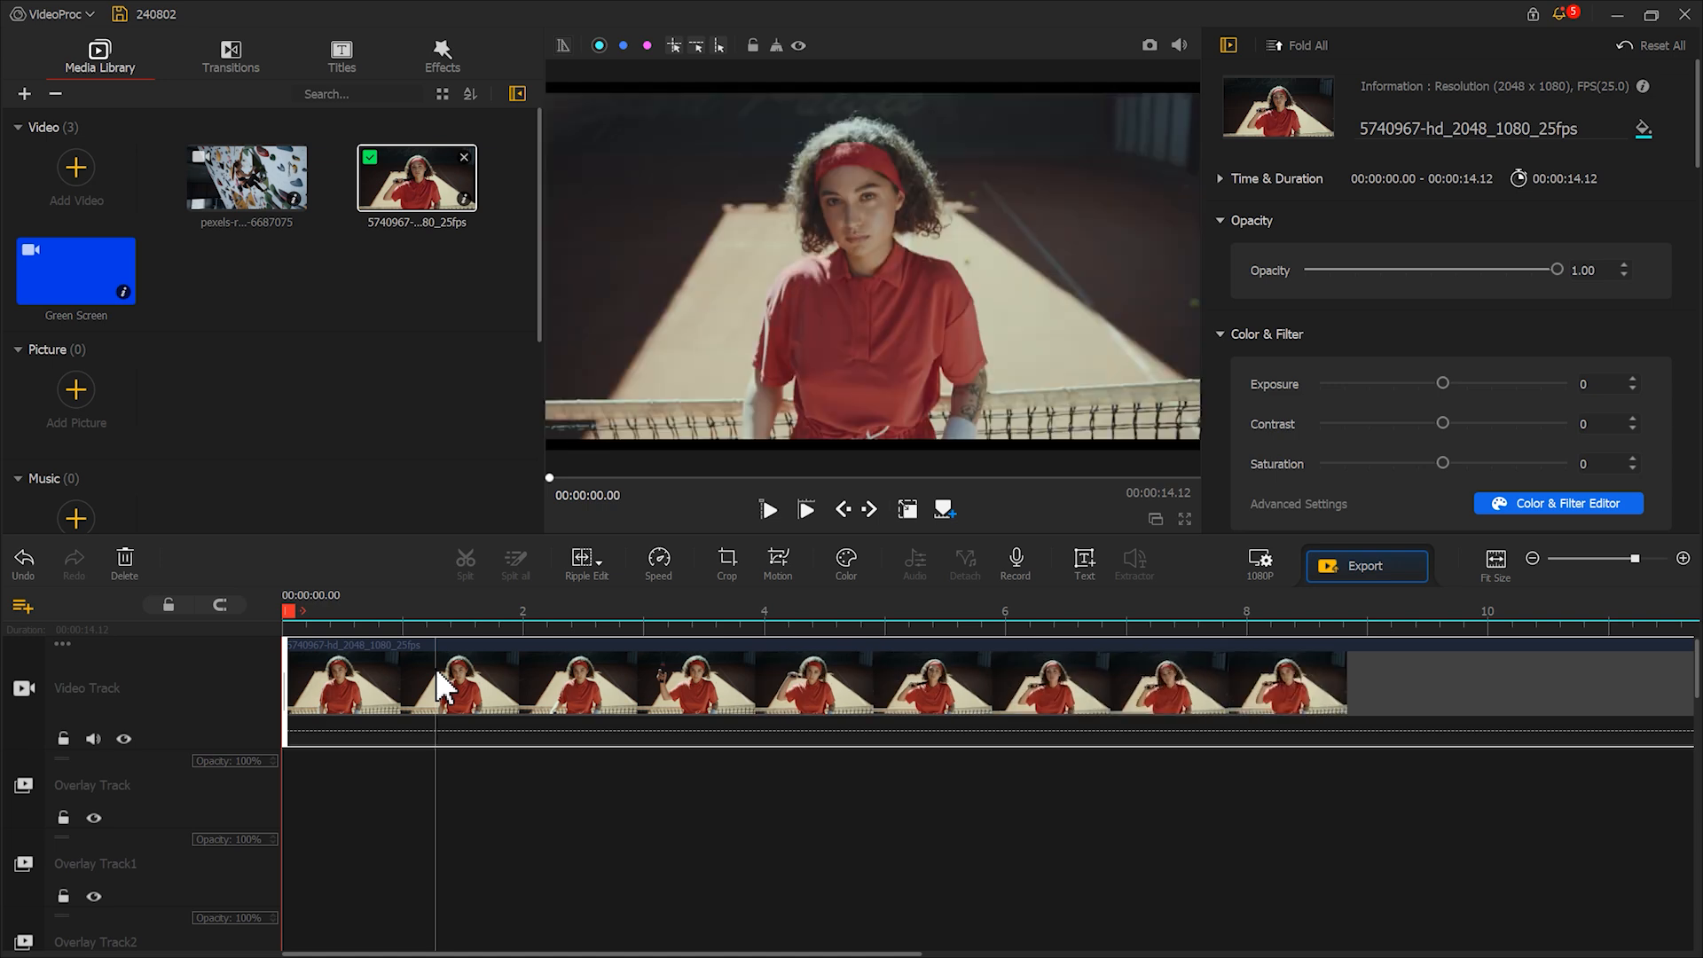
- Fit the 5740967 clip to the screen height so it fills the frame
scroll(1597, 306, "down", 2)
scroll(1583, 300, "down", 3)
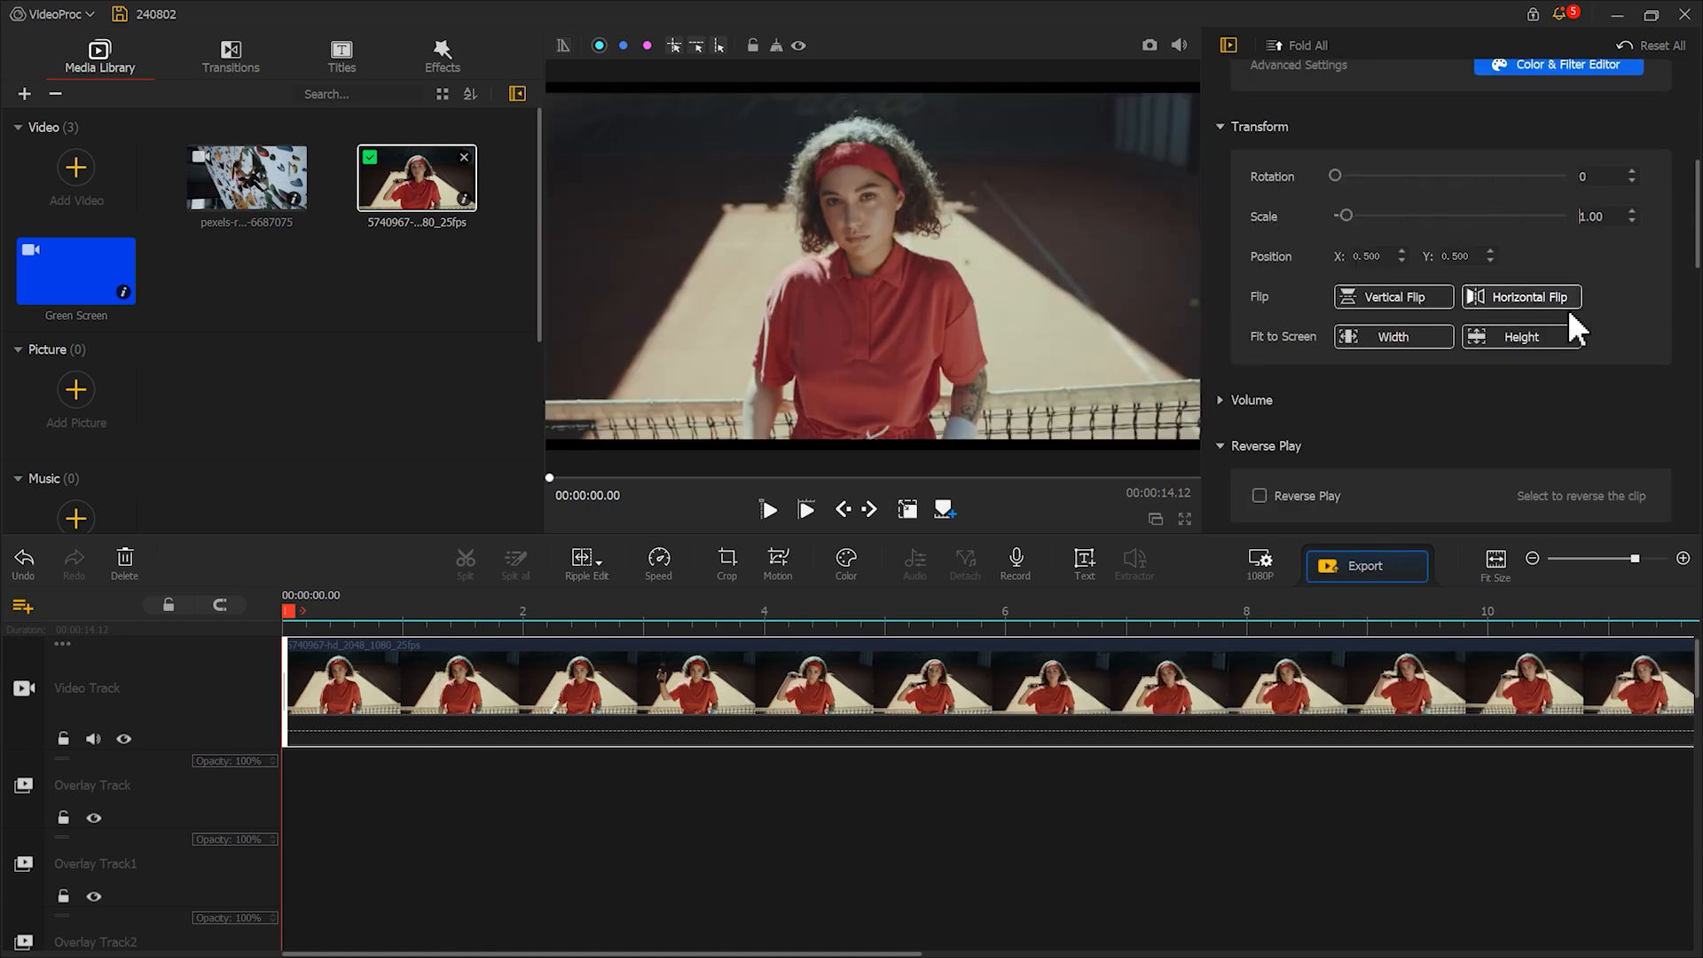
left_click(1522, 337)
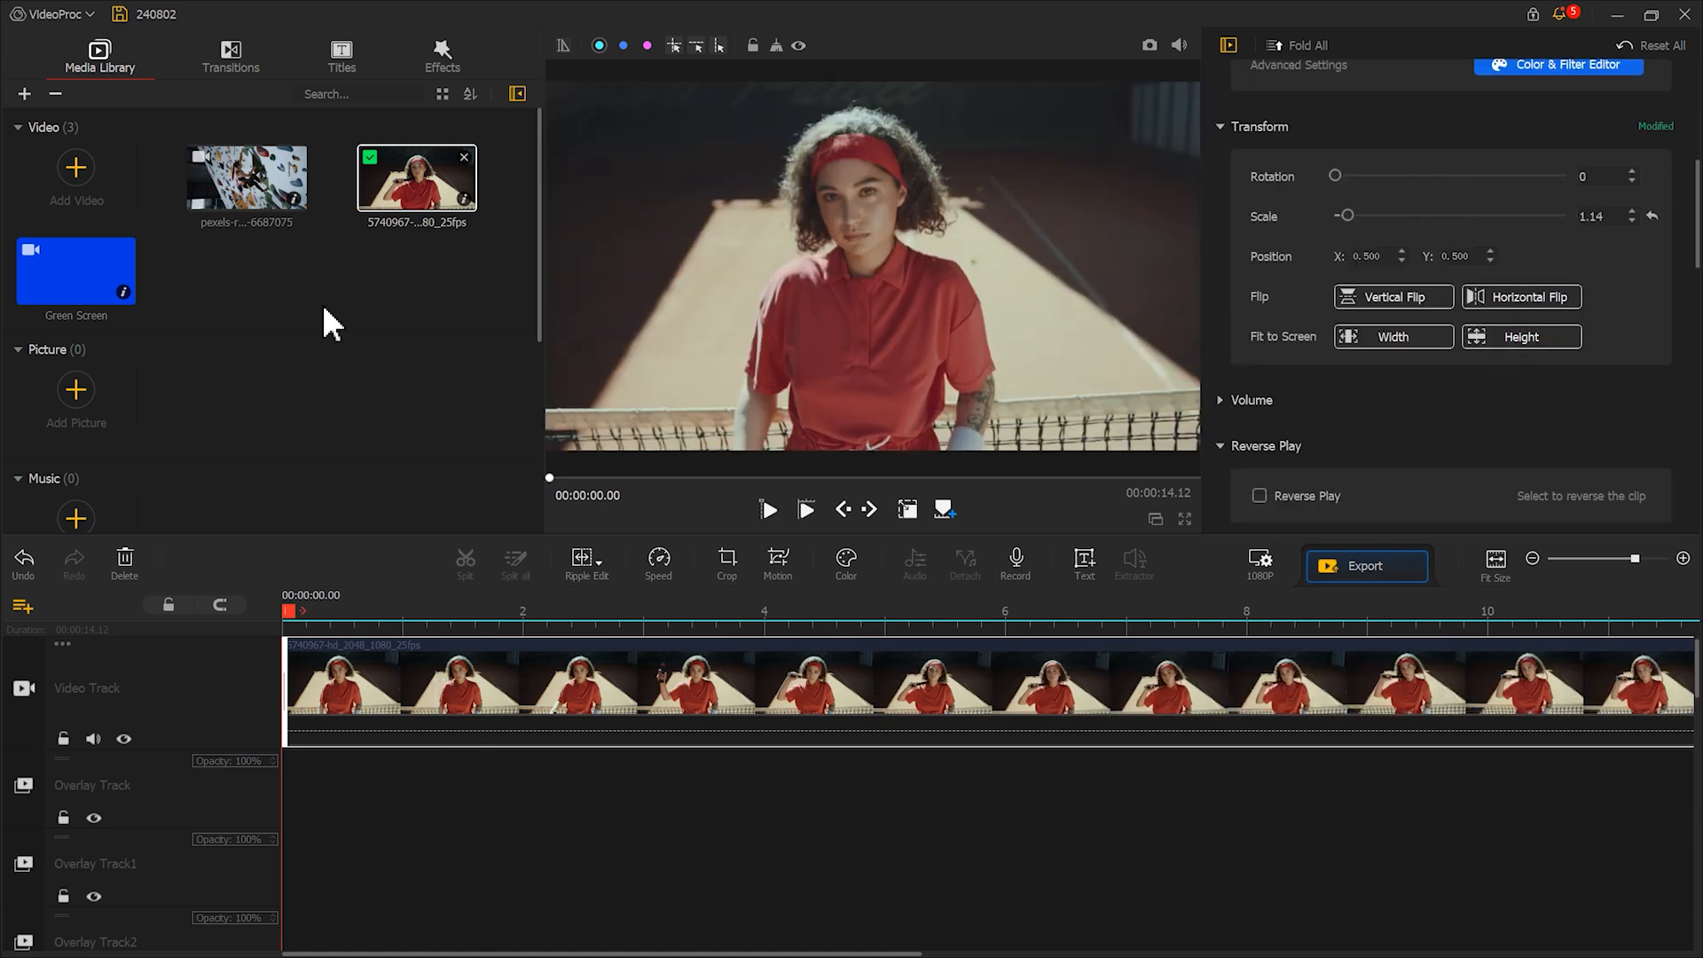
- Add the Green Screen video to Overlay Track at 4.03 seconds and fit it to the screen height
left_click_drag(84, 296, 783, 822)
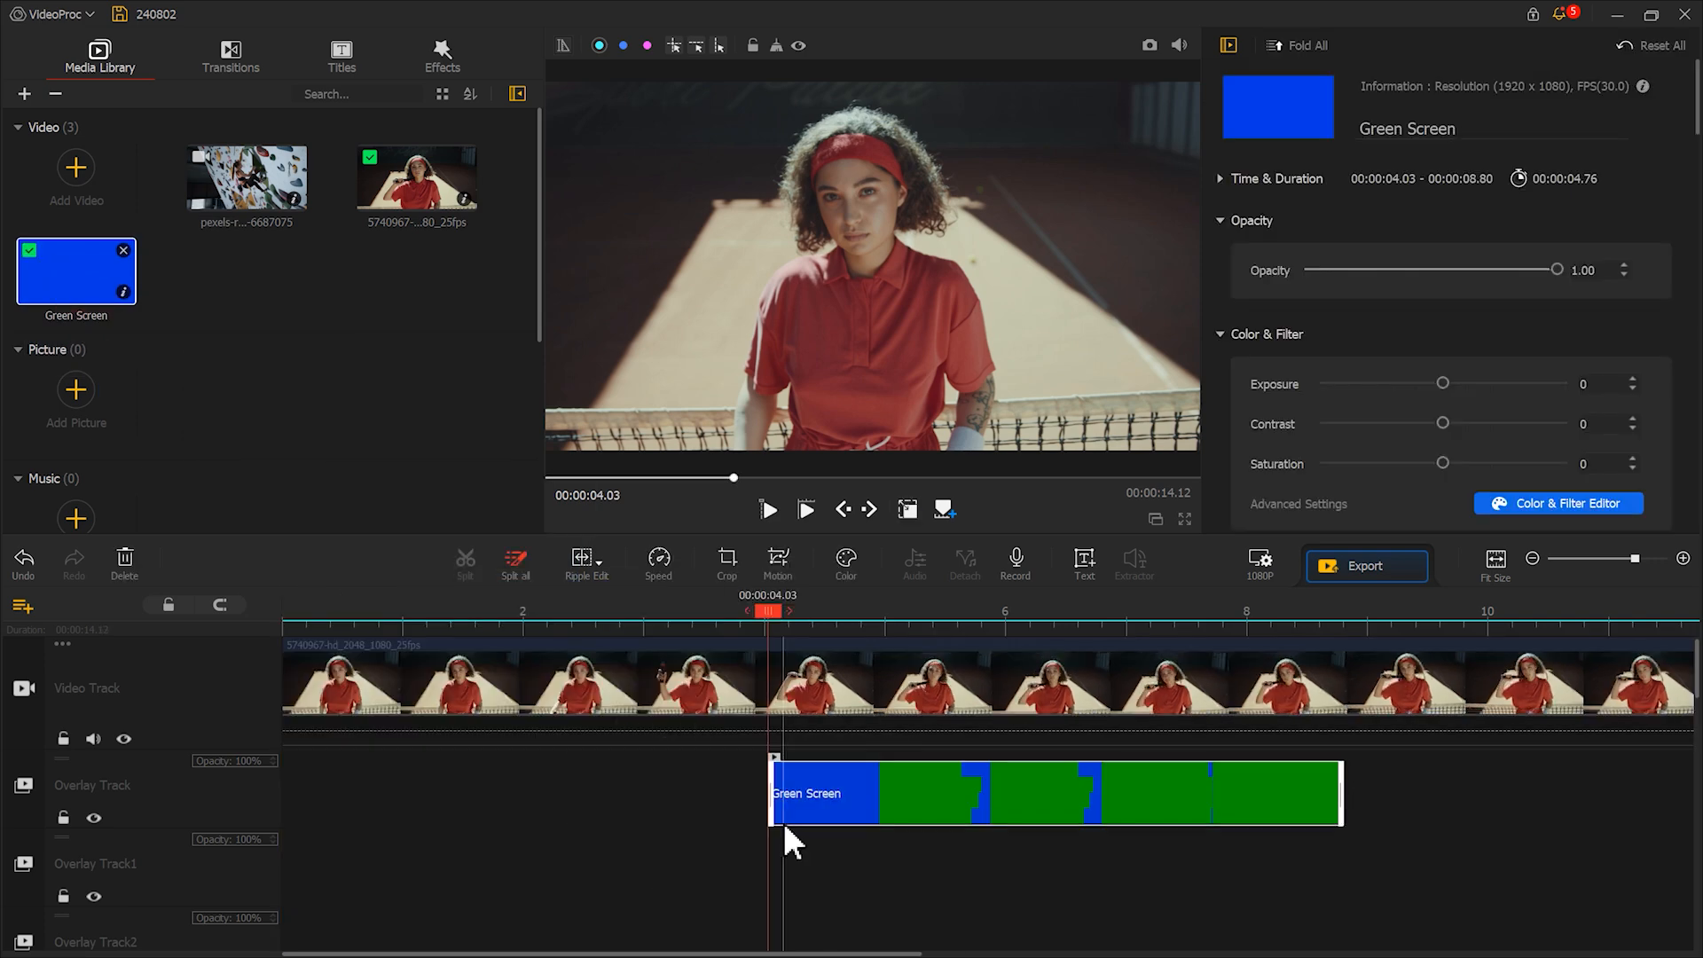
scroll(1520, 248, "down", 10)
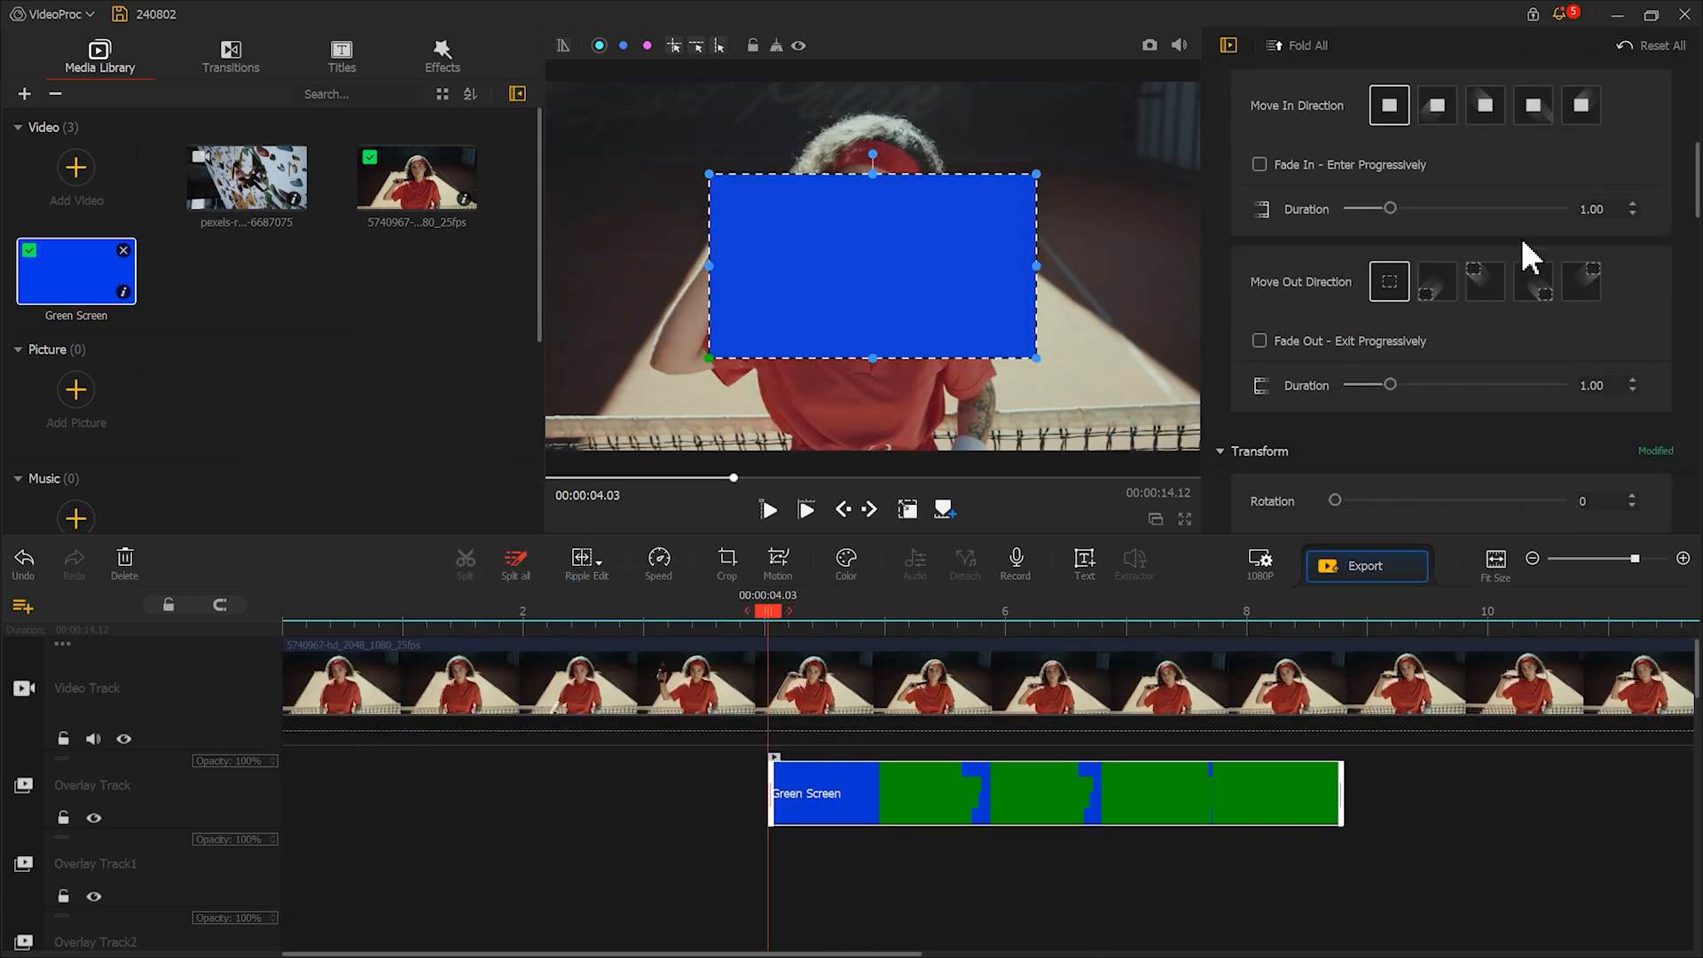
left_click(1517, 461)
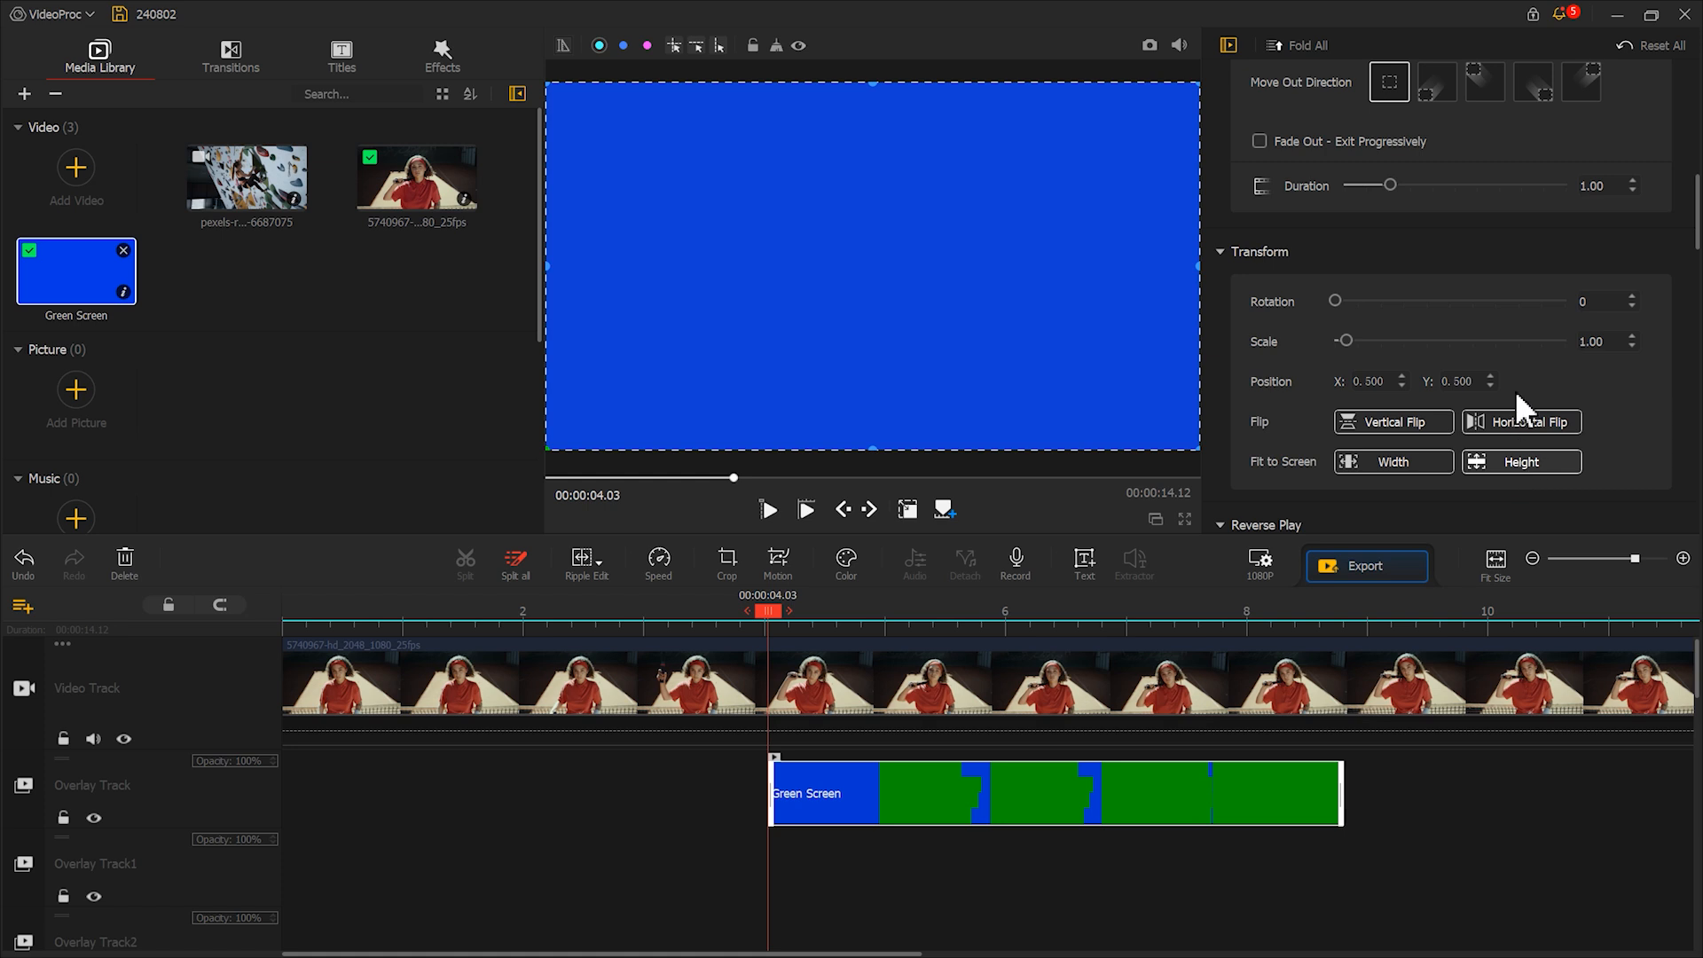
- Sample the overlay's blue background as the Chroma Key color and enable Chroma Key on the Green Screen clip
scroll(1490, 266, "down", 5)
scroll(1478, 266, "down", 8)
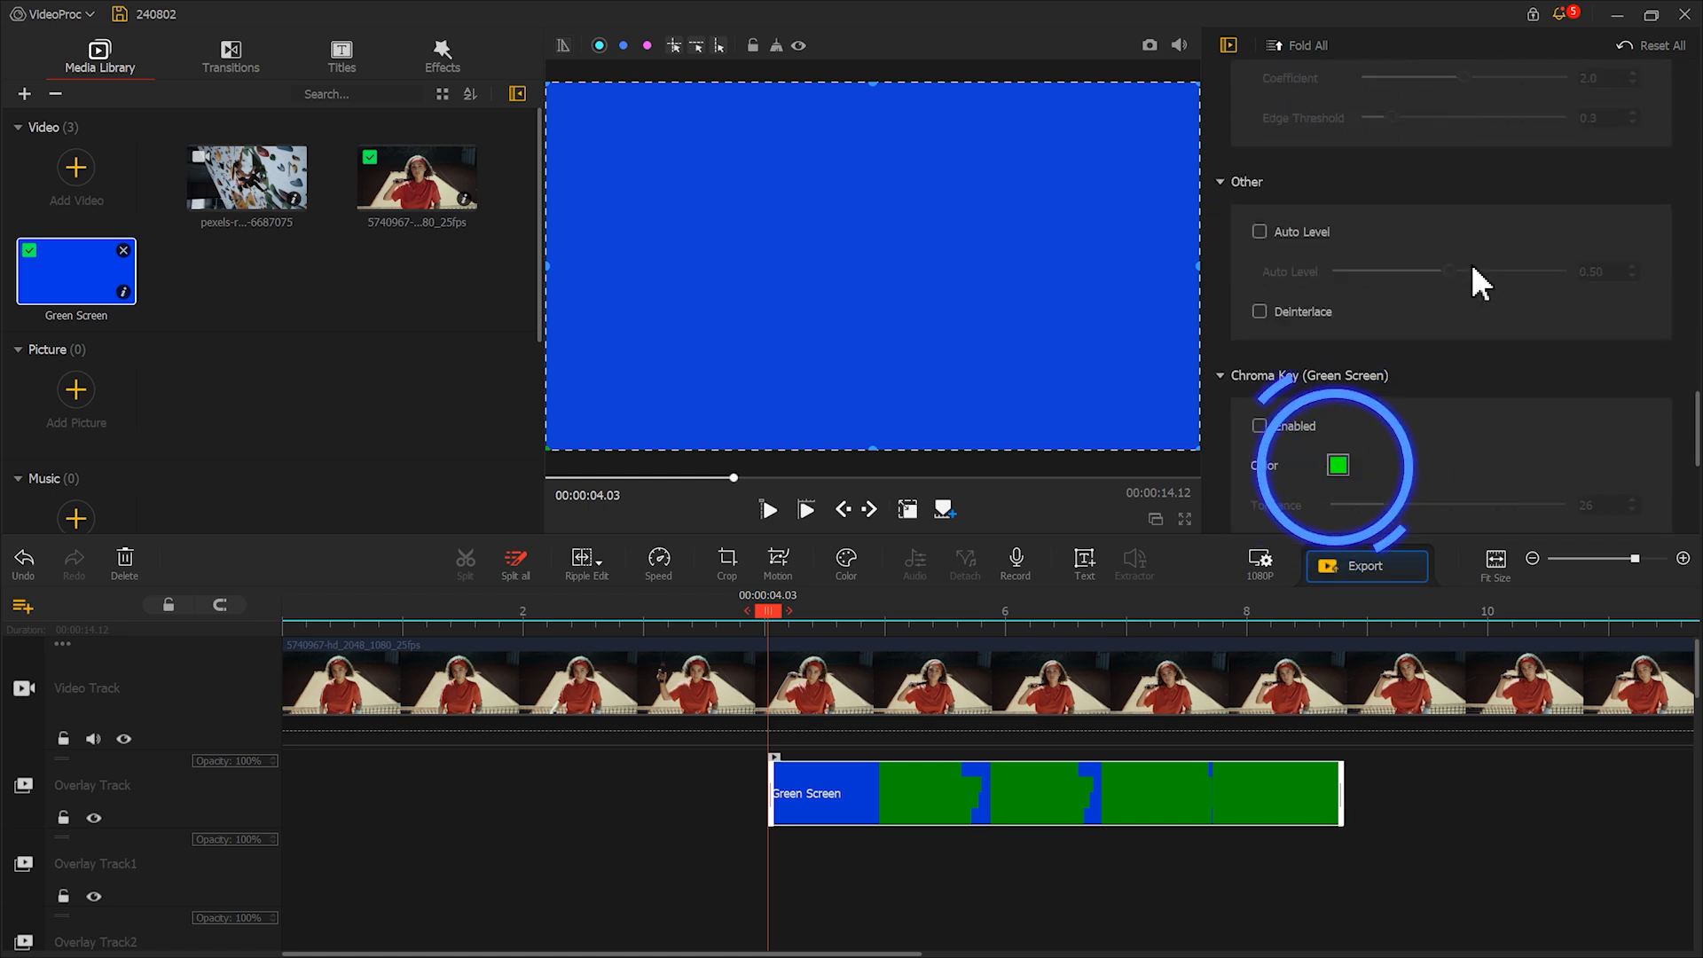
scroll(1473, 271, "down", 2)
left_click(1337, 347)
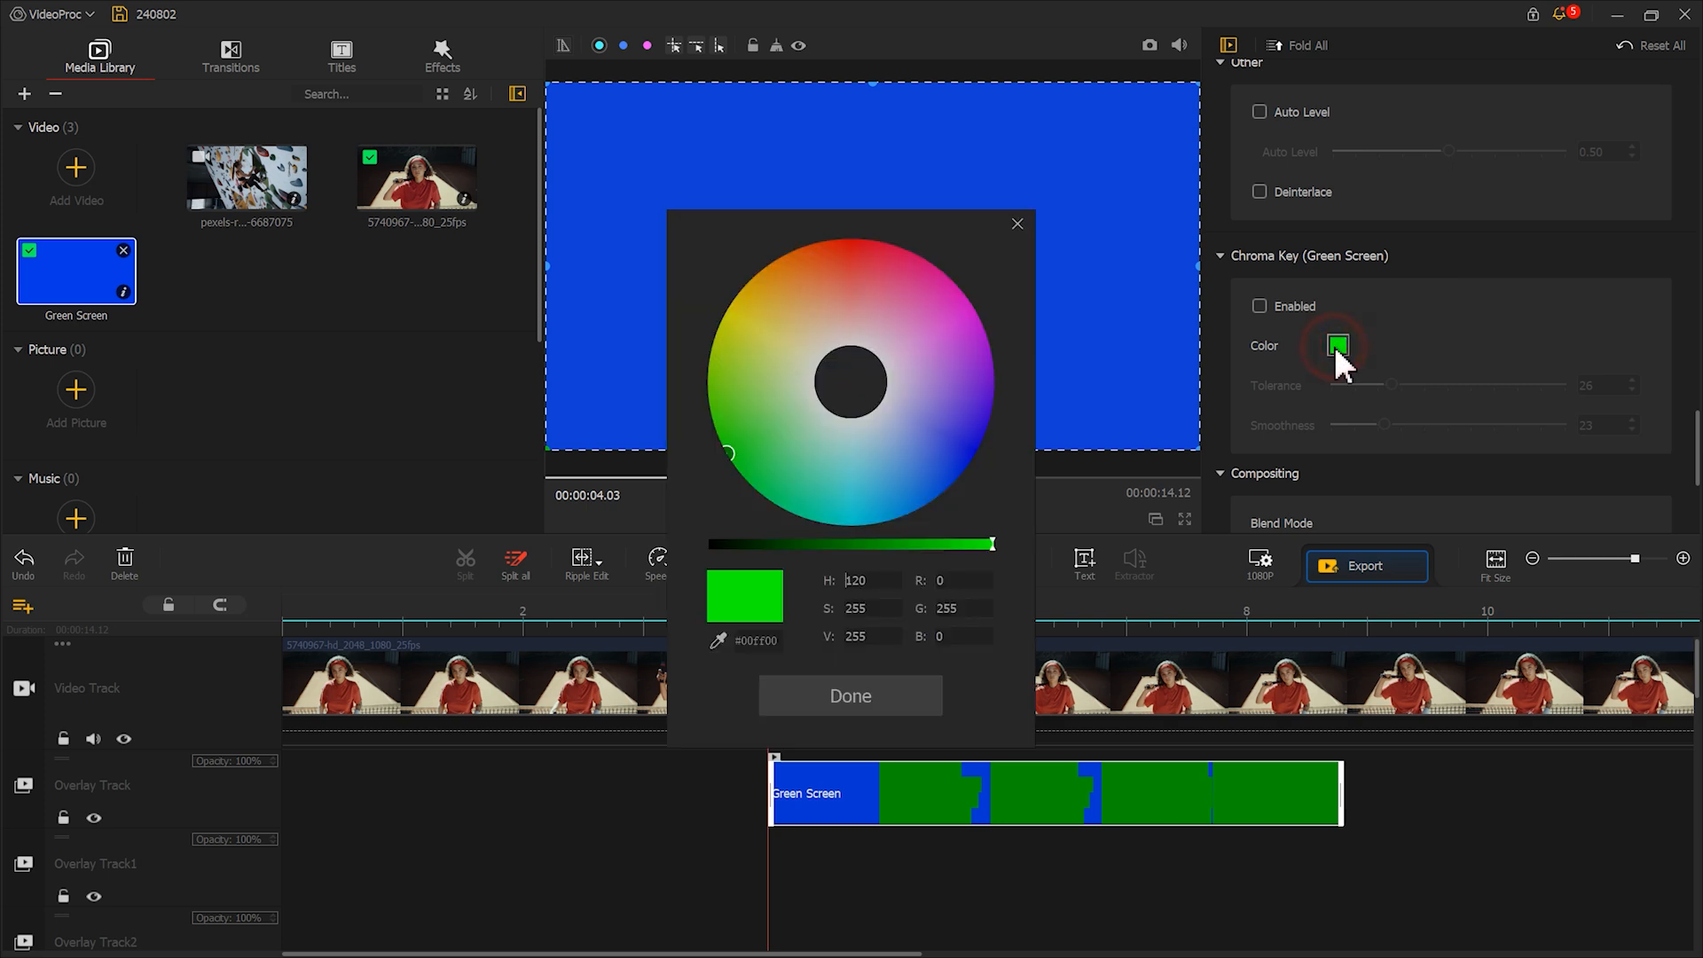
left_click(716, 639)
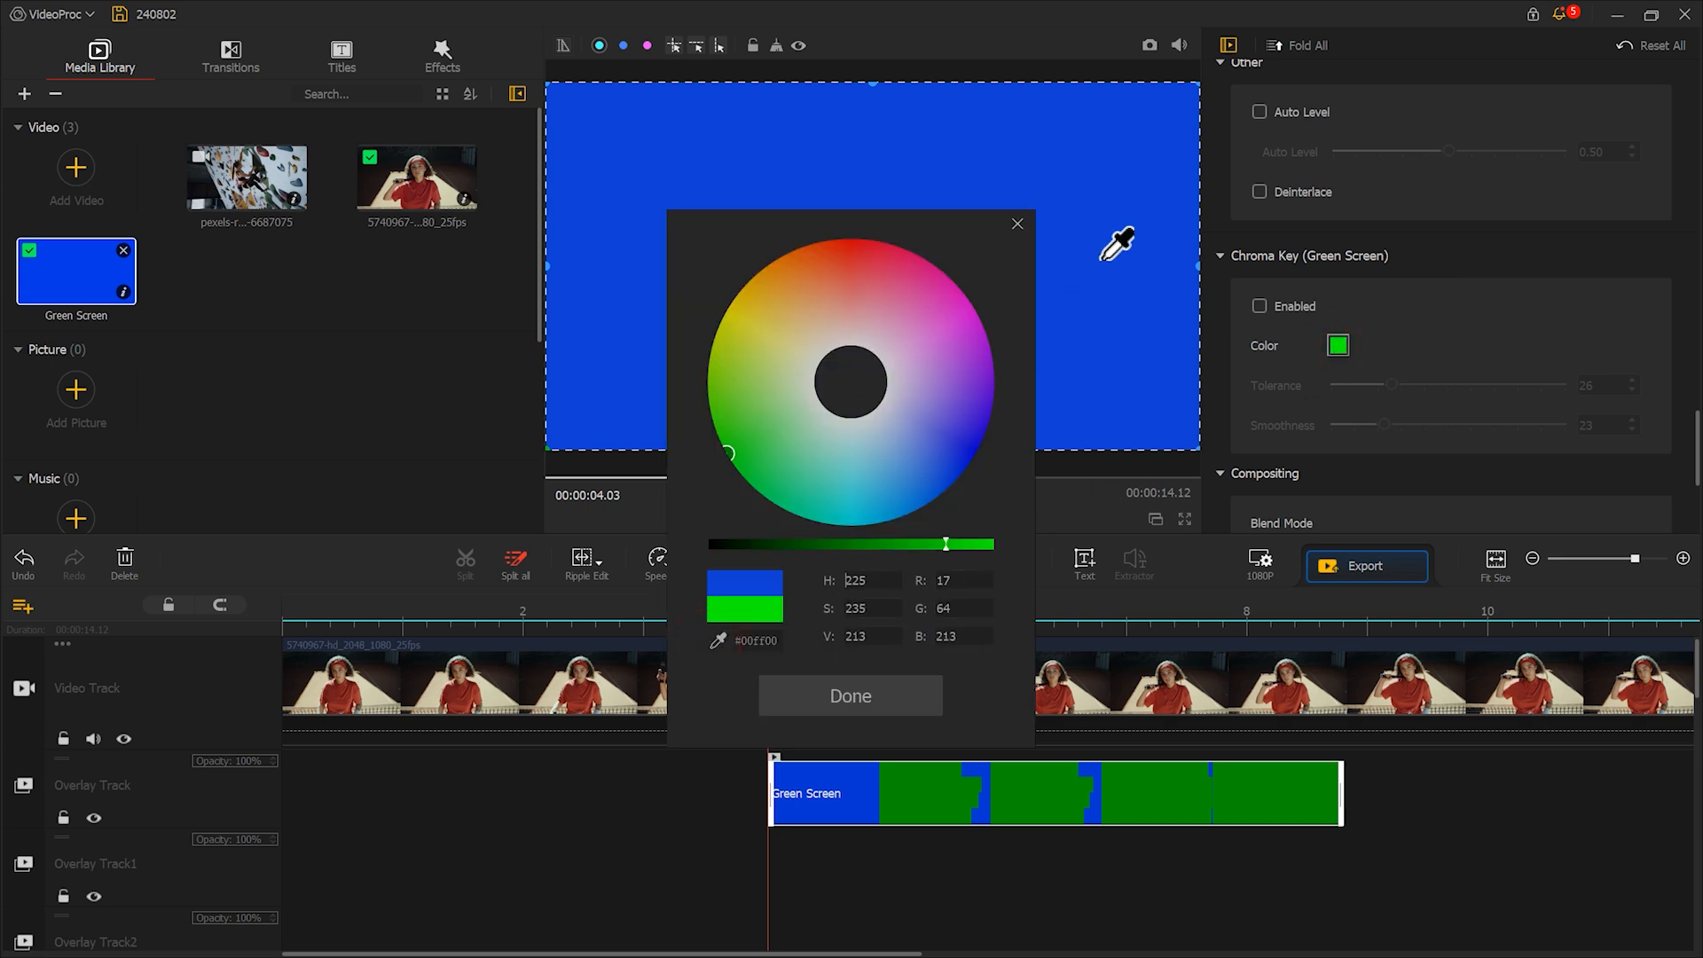
left_click(1100, 264)
left_click(869, 694)
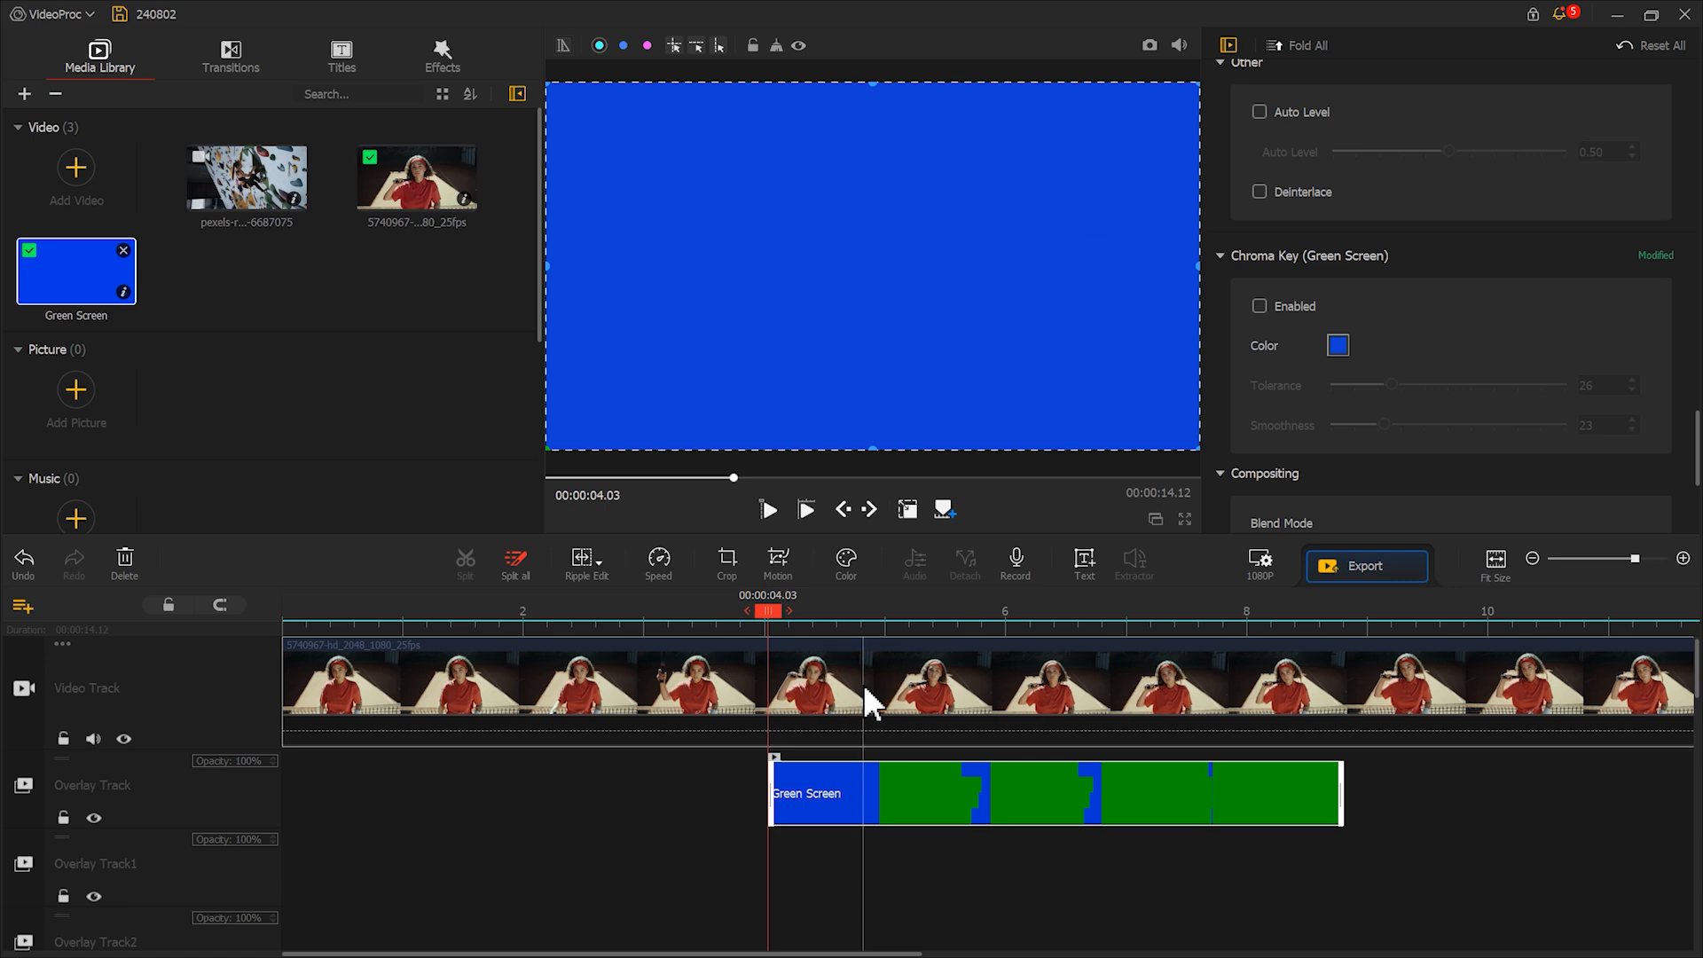
left_click(1259, 307)
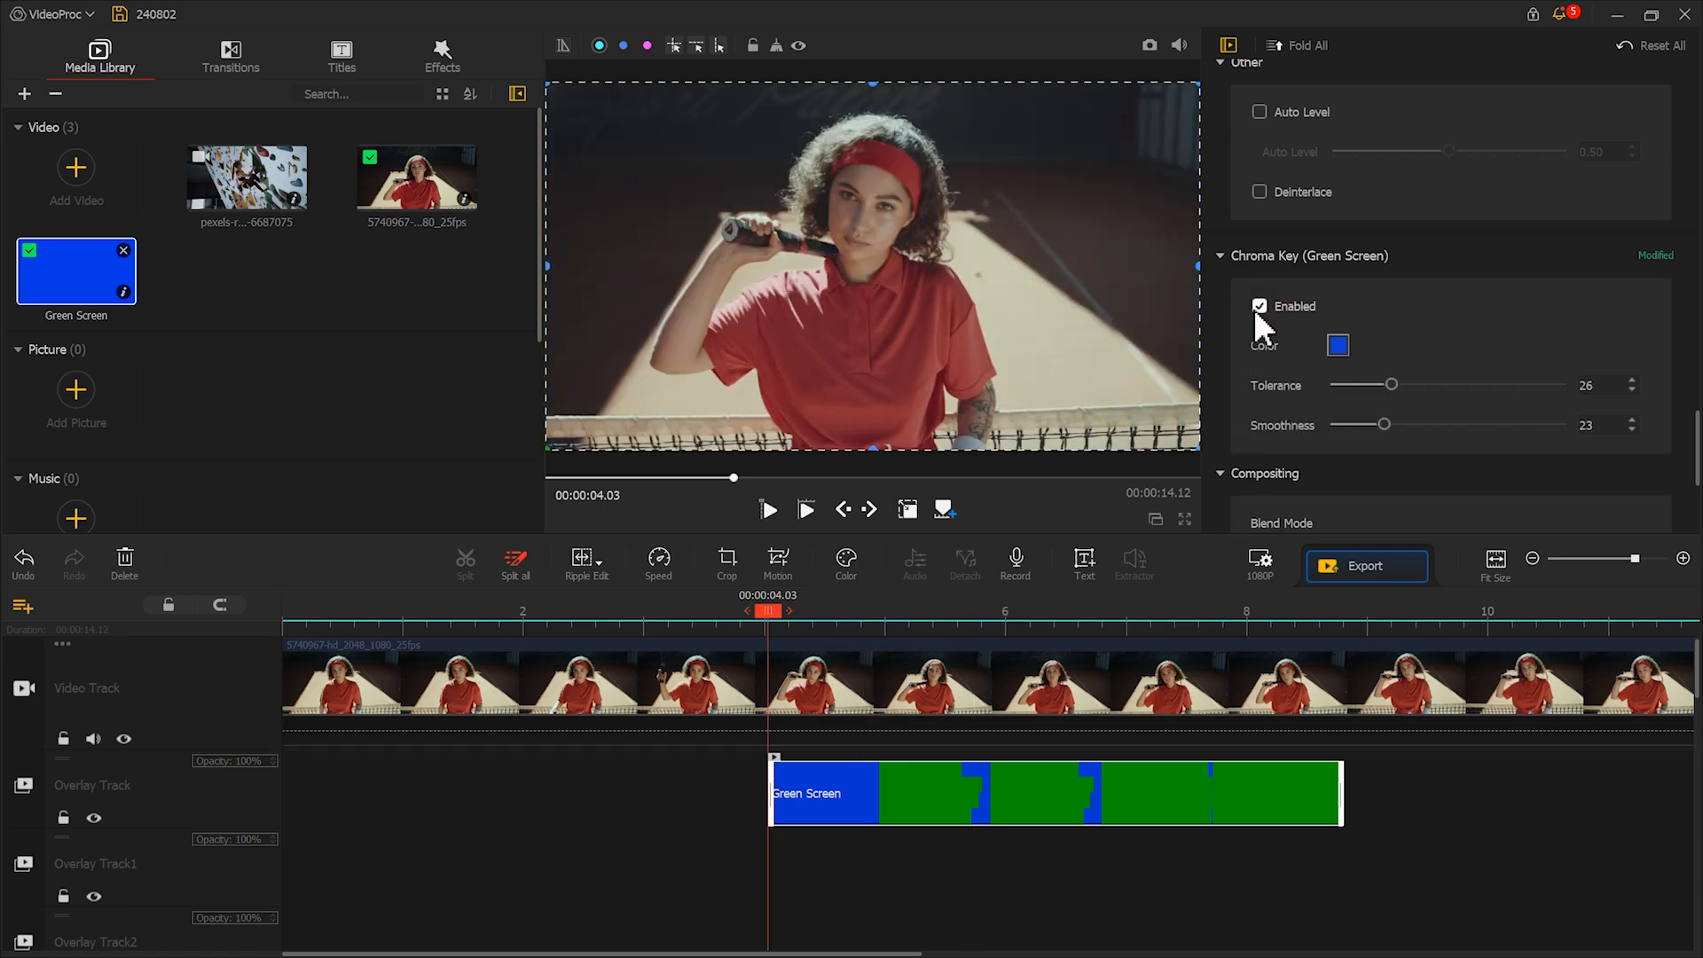
- Split the main video at 8.80 seconds, where the Green Screen overlay ends, and delete the remainder
left_click_drag(1210, 605, 1341, 613)
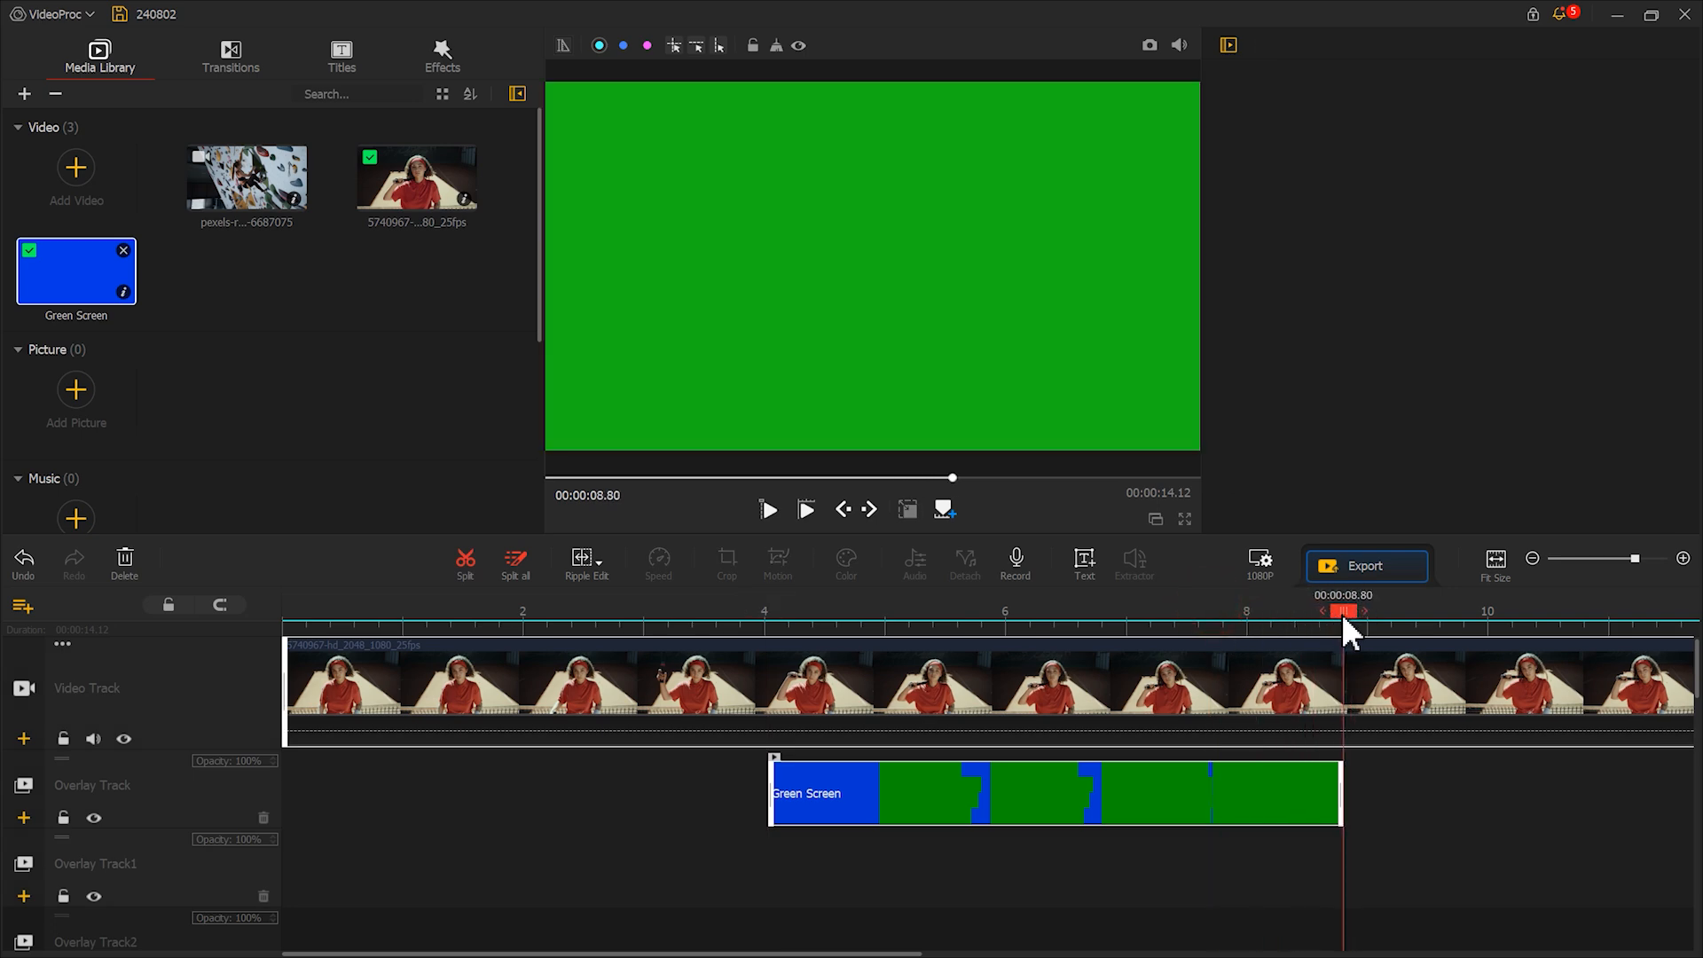
left_click(465, 563)
left_click(125, 563)
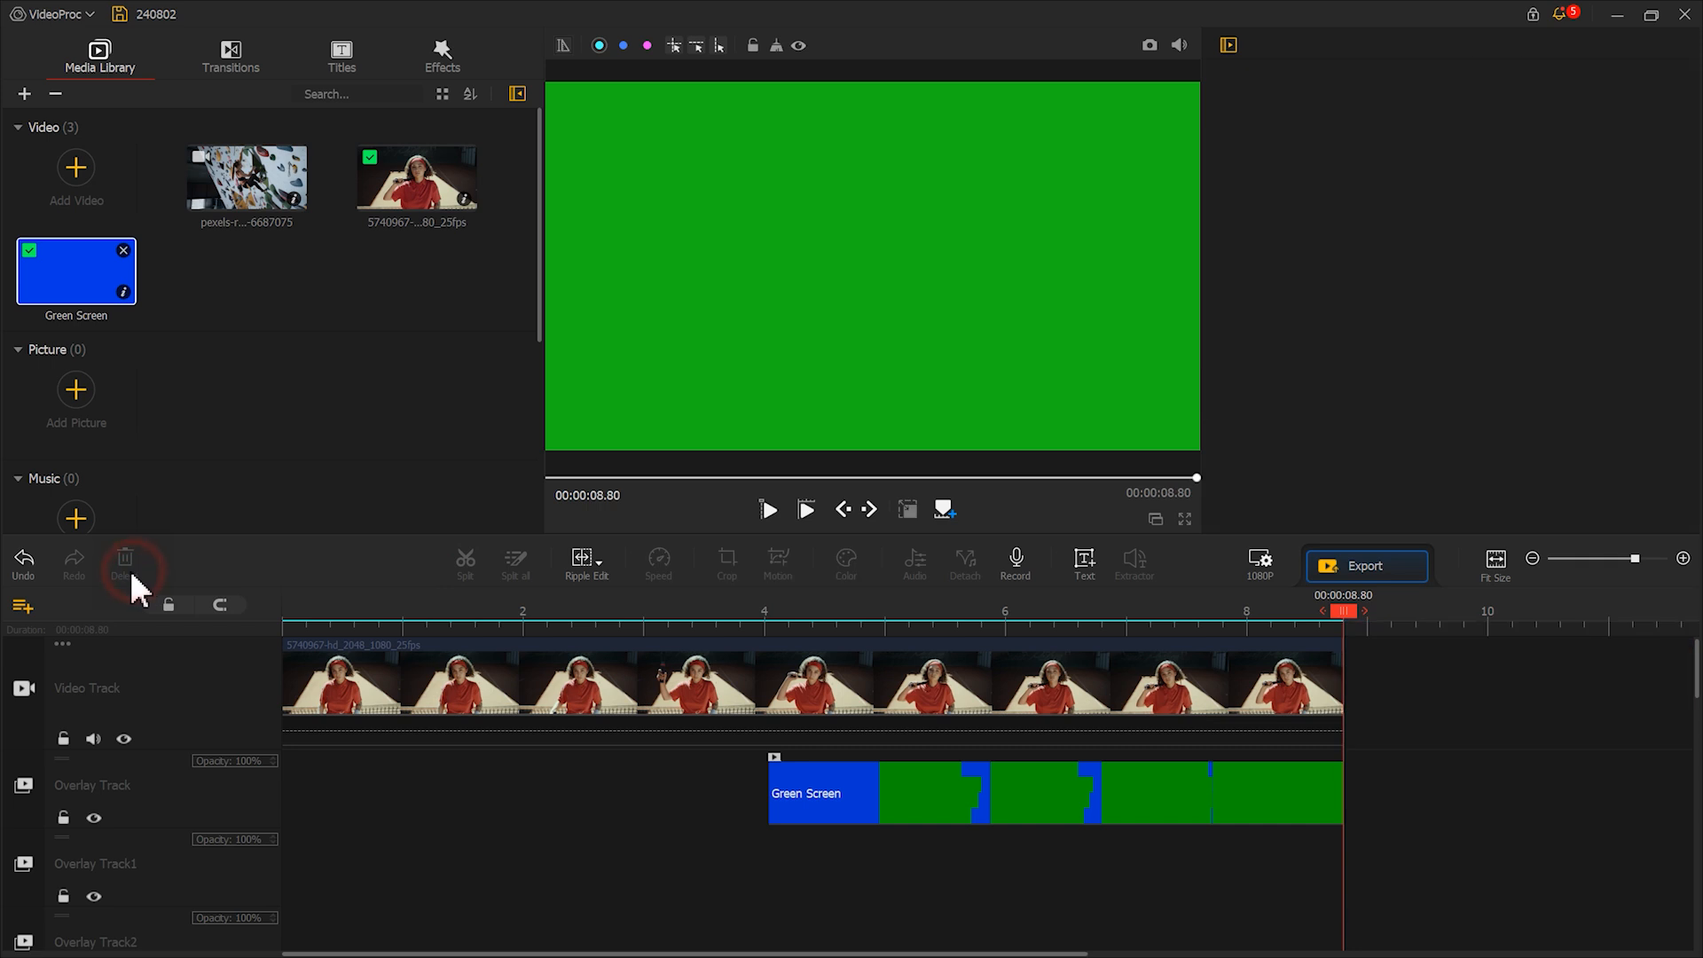
- Export the composite and add the rendered 240802 video to the media library of an empty timeline
left_click(1323, 571)
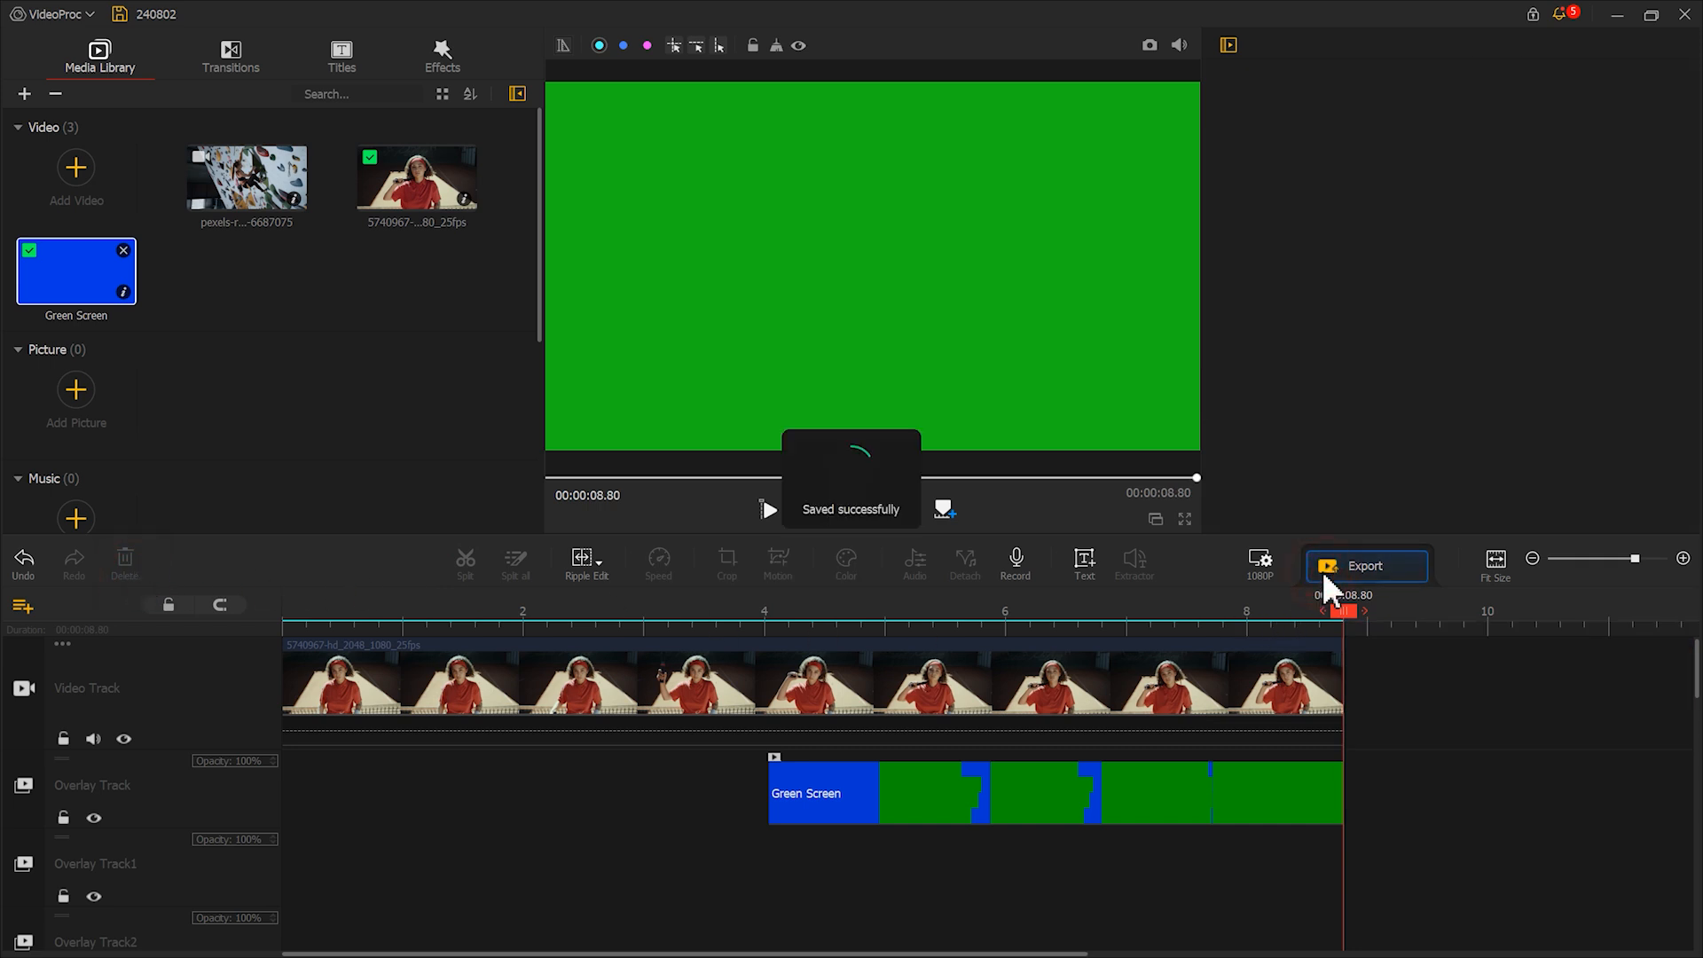
left_click_drag(926, 231, 272, 300)
left_click_drag(272, 300, 272, 299)
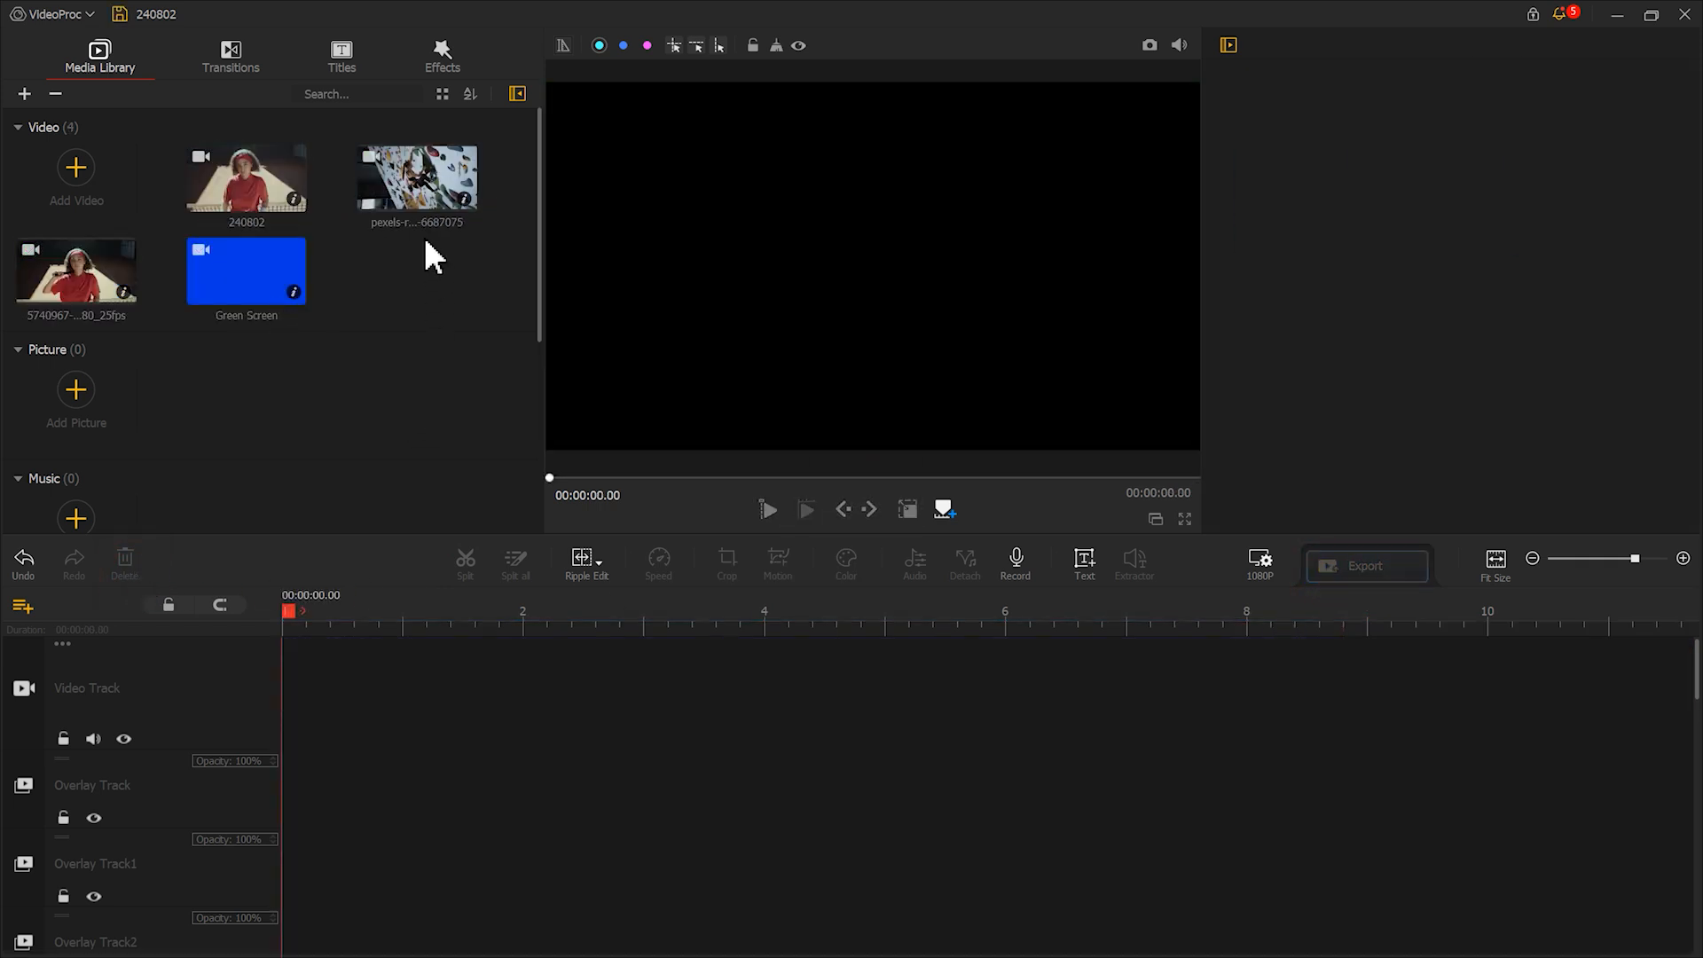
- Place the pexels climbing video at the start of the empty Video Track and fit it to the screen height
left_click_drag(421, 193, 412, 648)
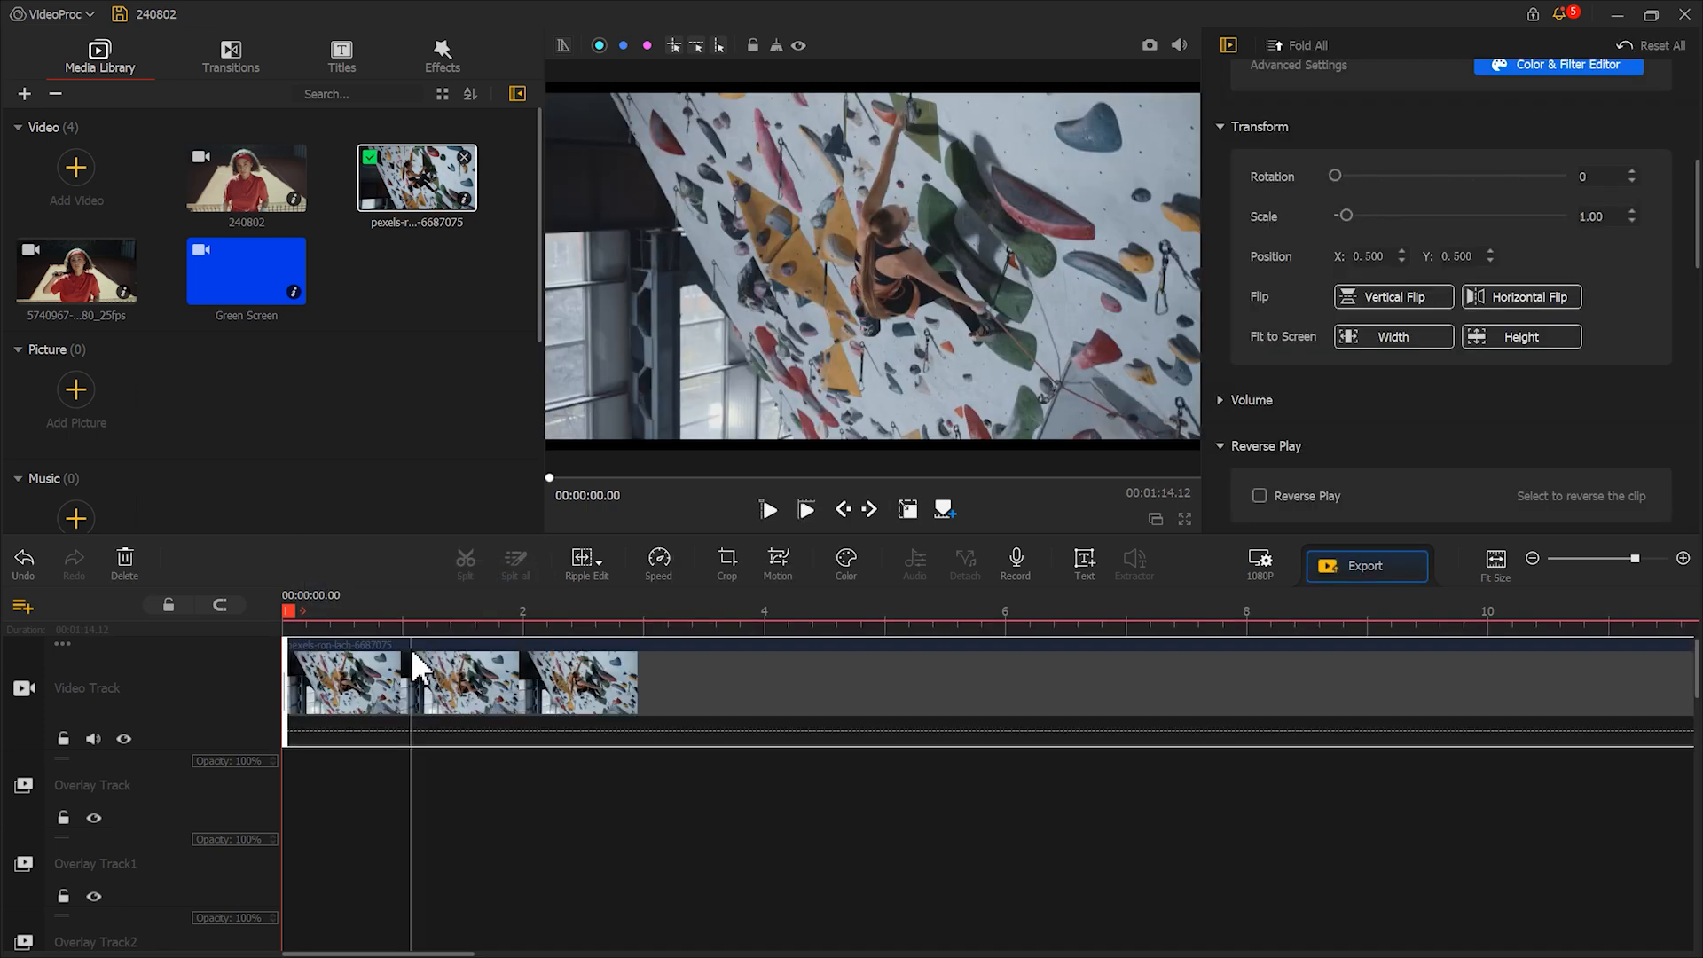
left_click(1538, 334)
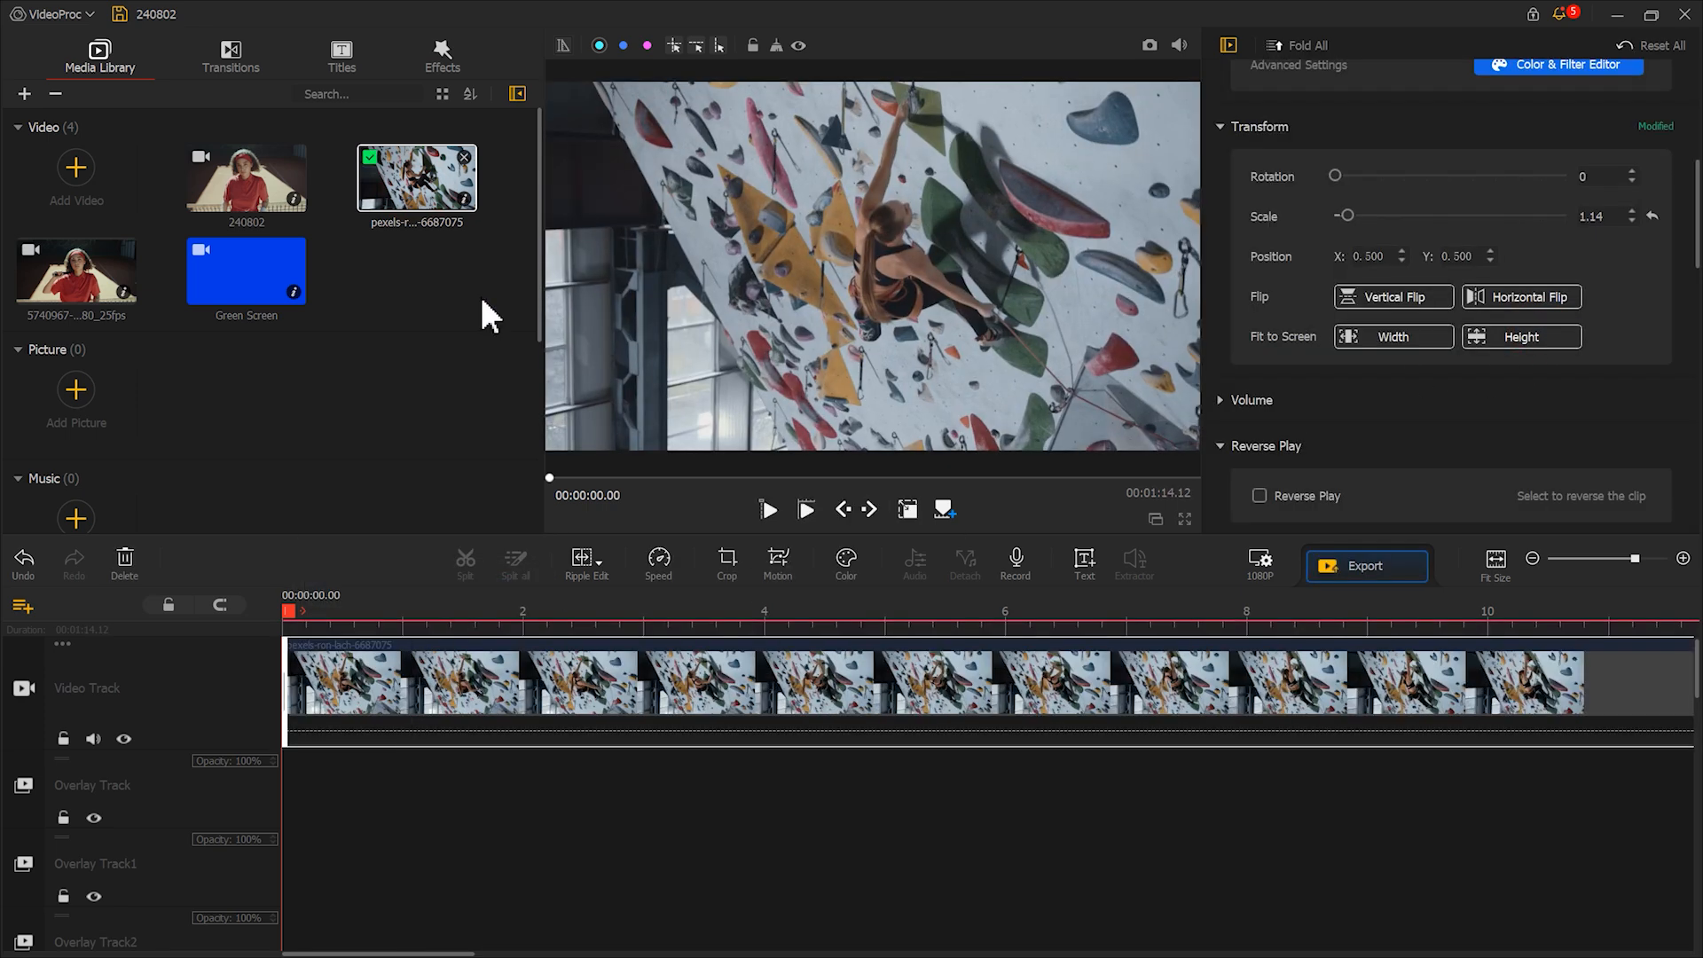
- Add the 240802 video to Overlay Track at about 3.50 seconds and fit it to the screen height
left_click_drag(266, 185, 720, 810)
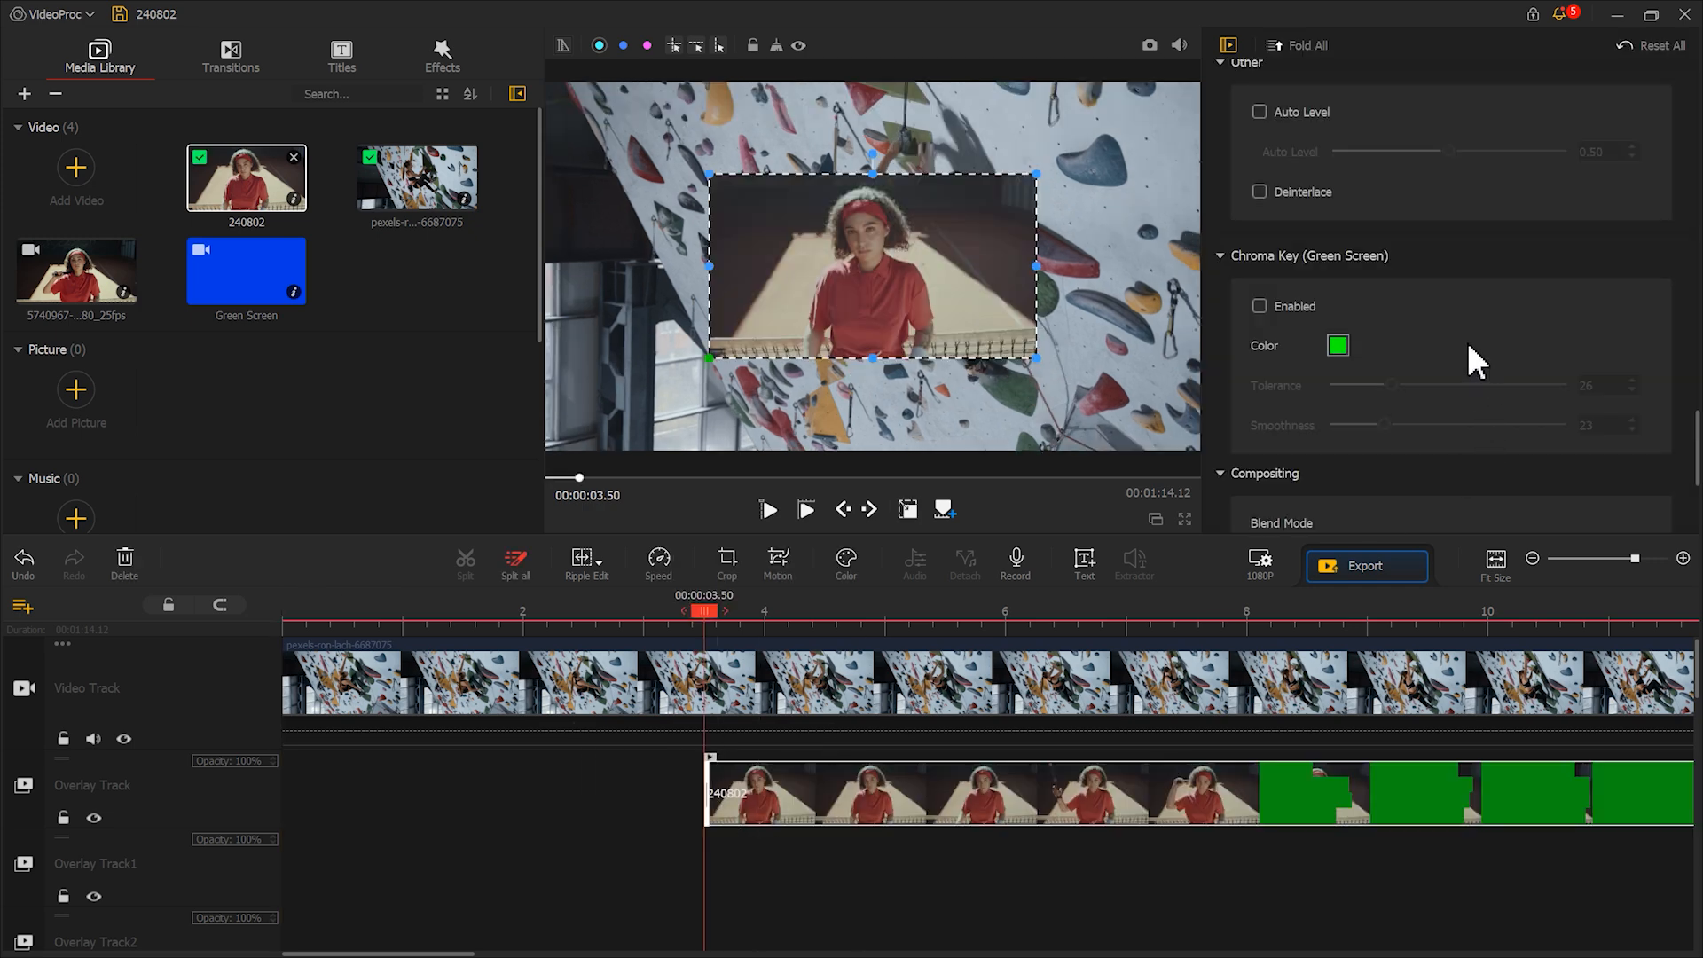
scroll(1467, 343, "up", 4)
scroll(1466, 342, "up", 10)
left_click(1519, 305)
- Preview the green strips at 8.30 seconds and enable the green Chroma Key on the 240802 overlay clip
scroll(1490, 349, "down", 8)
left_click(1286, 621)
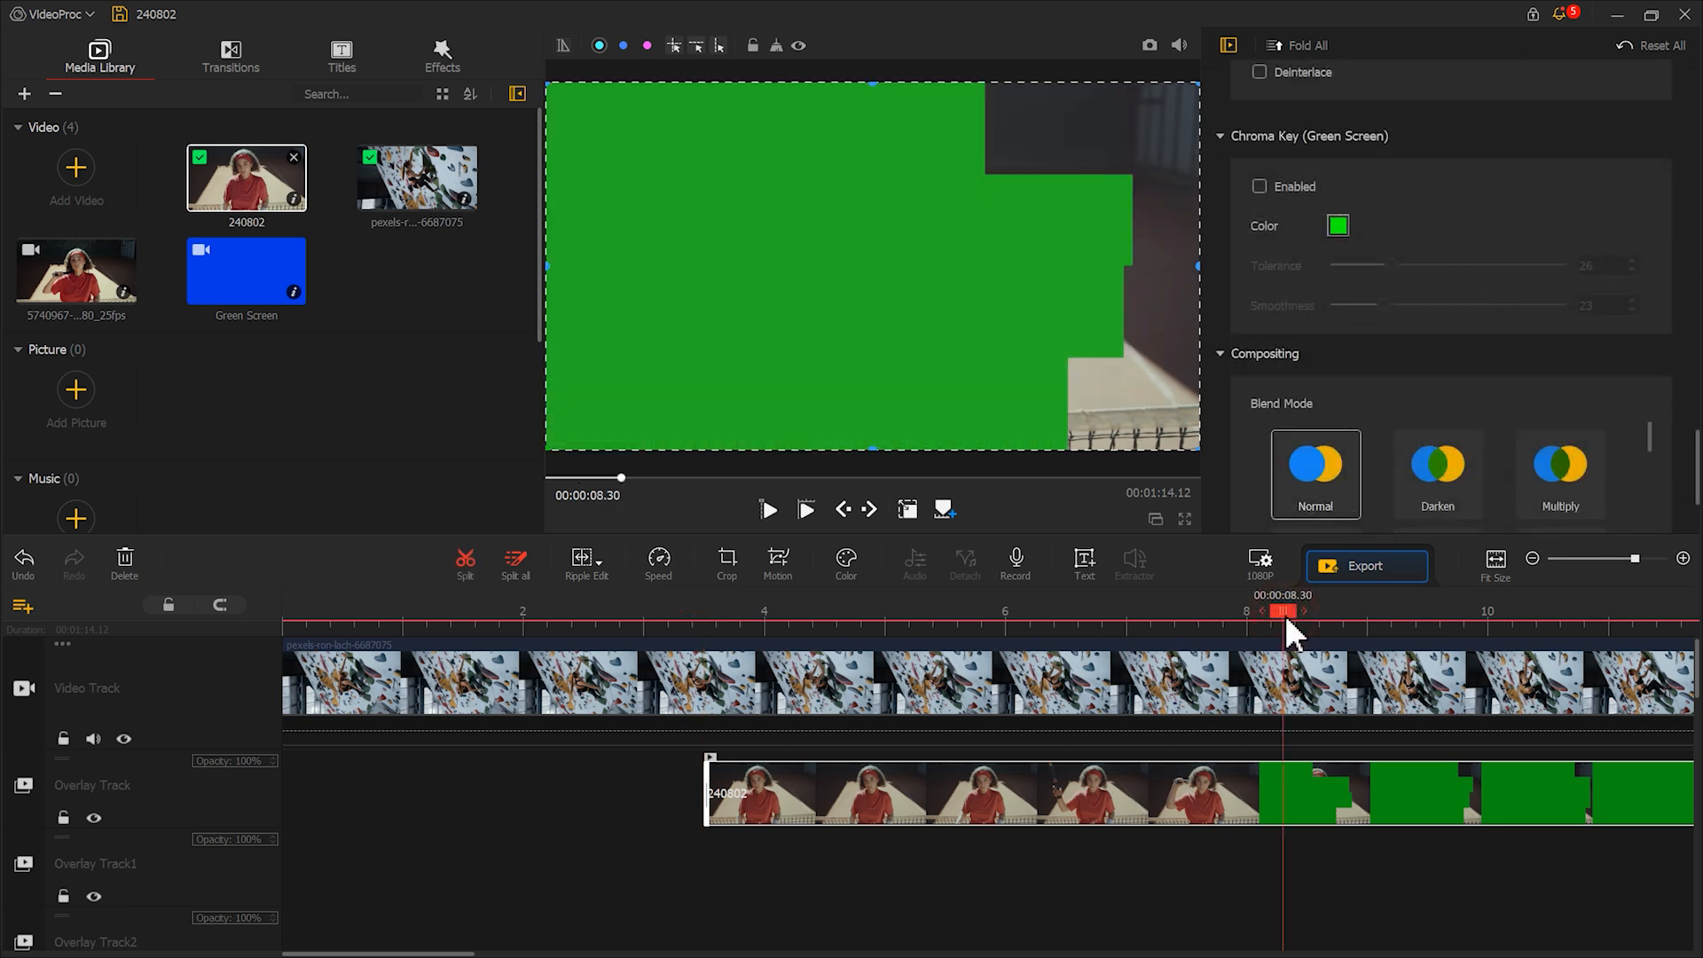
left_click(1259, 187)
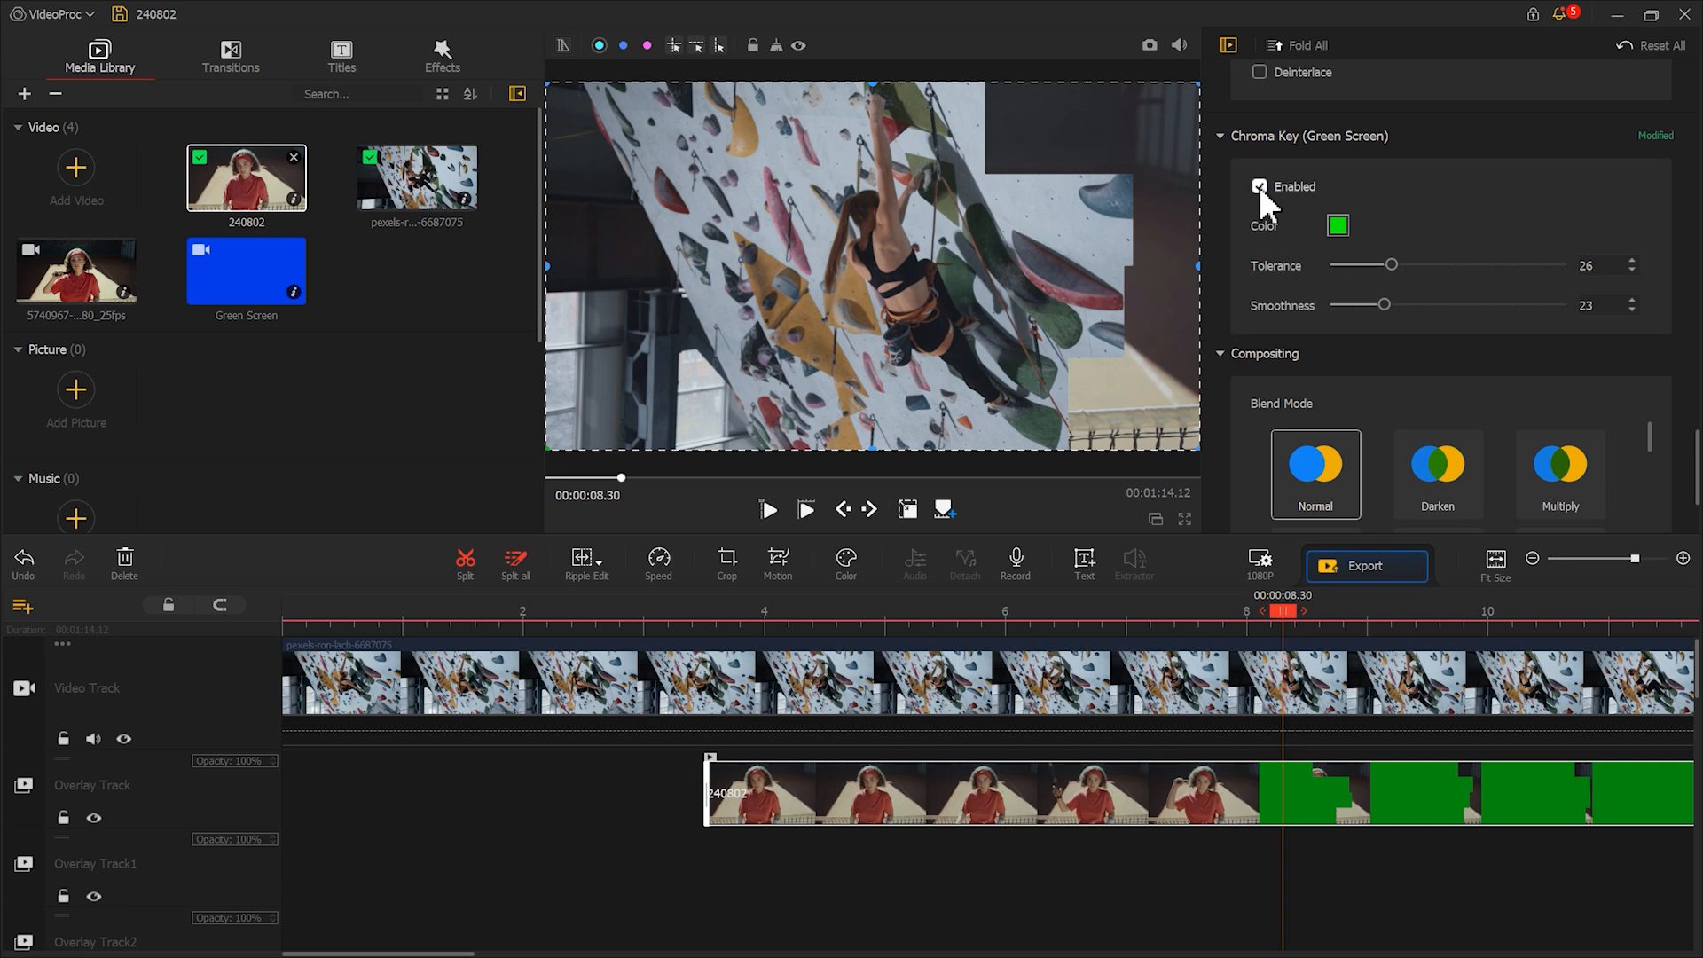
- Move the 240802 overlay clip to the start of the timeline and play back the finished transition
left_click_drag(945, 790, 558, 803)
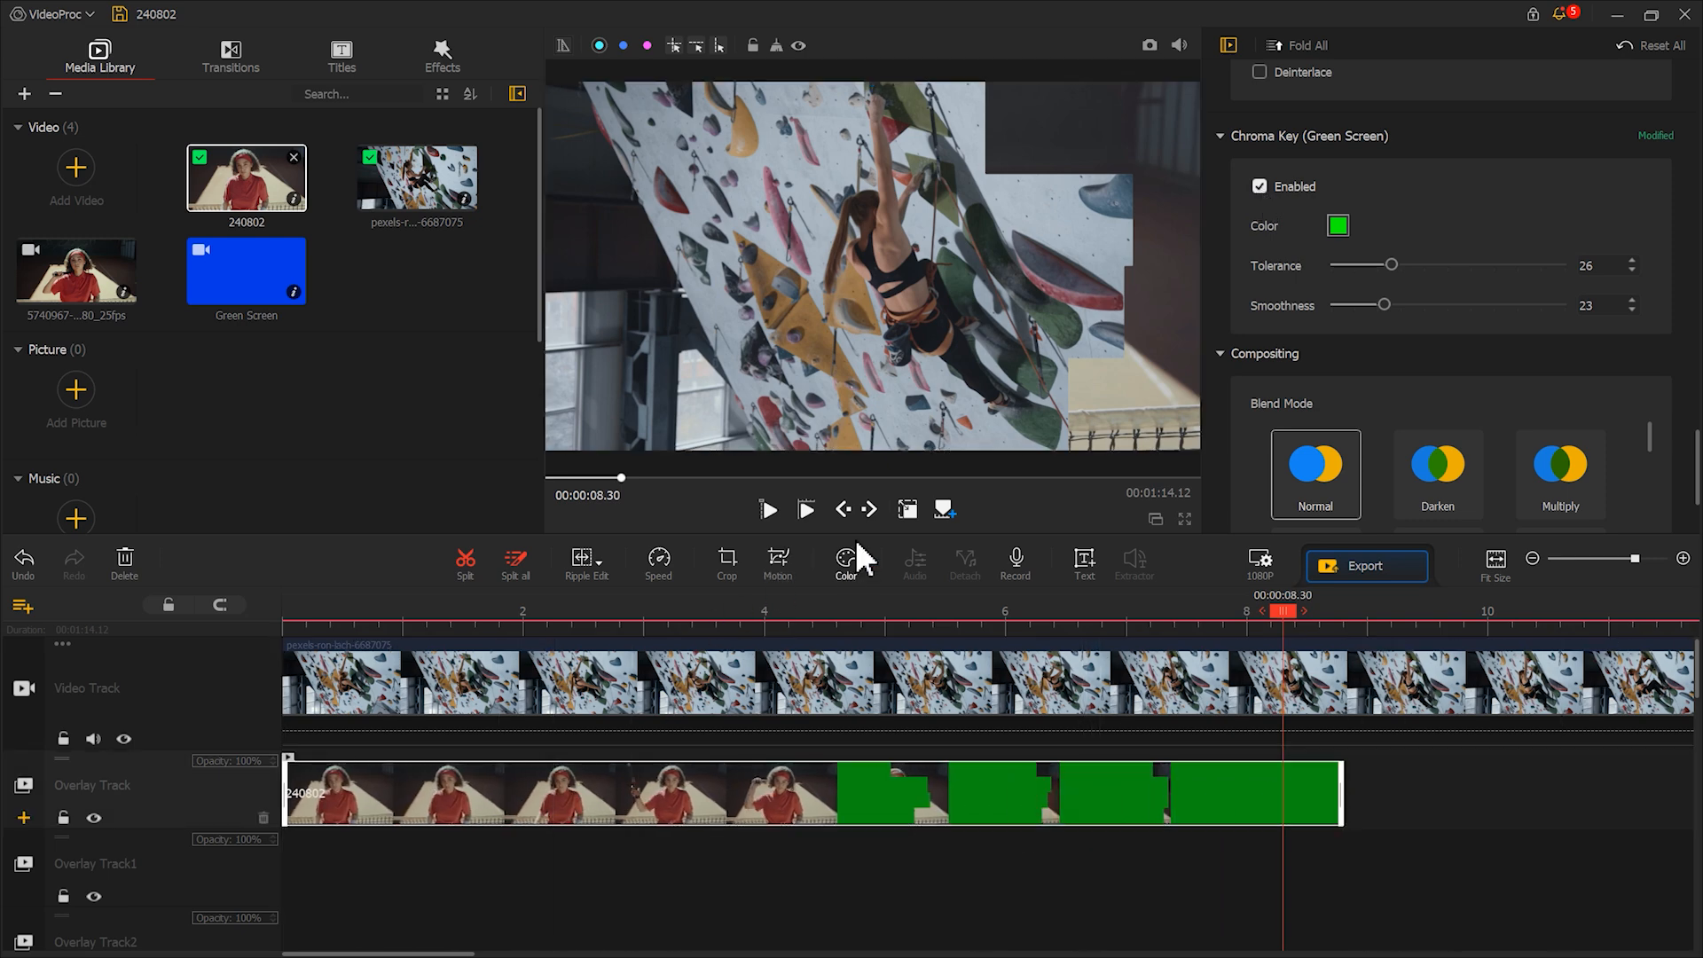
left_click(804, 510)
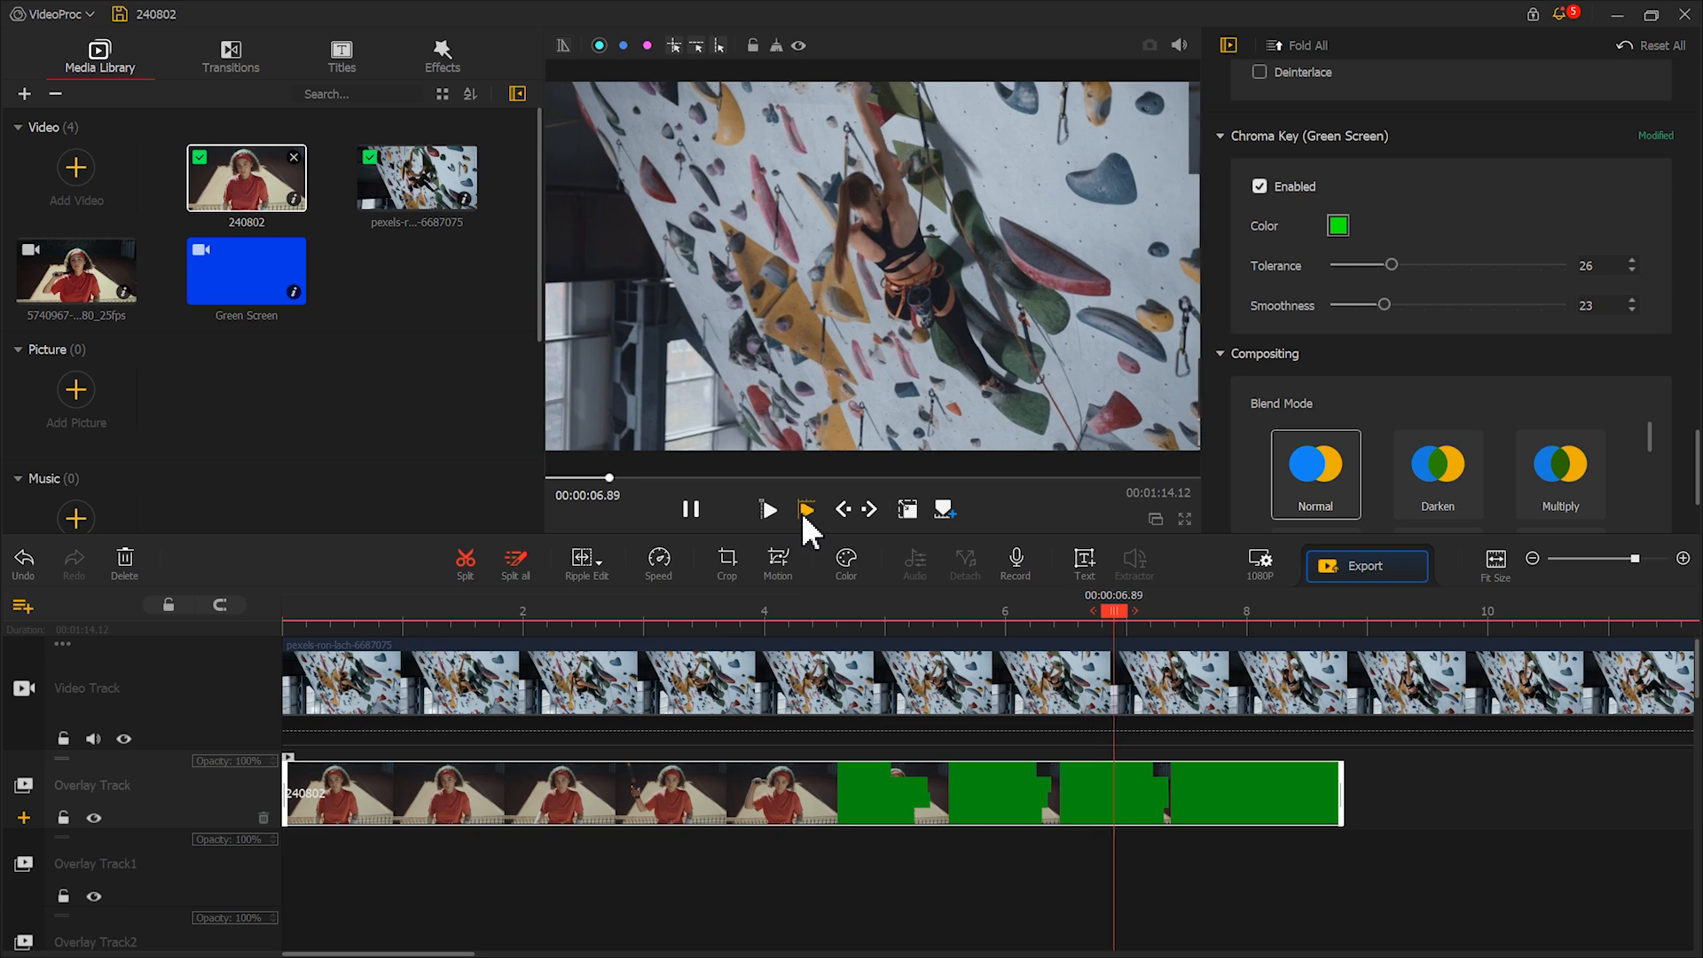
left_click(691, 508)
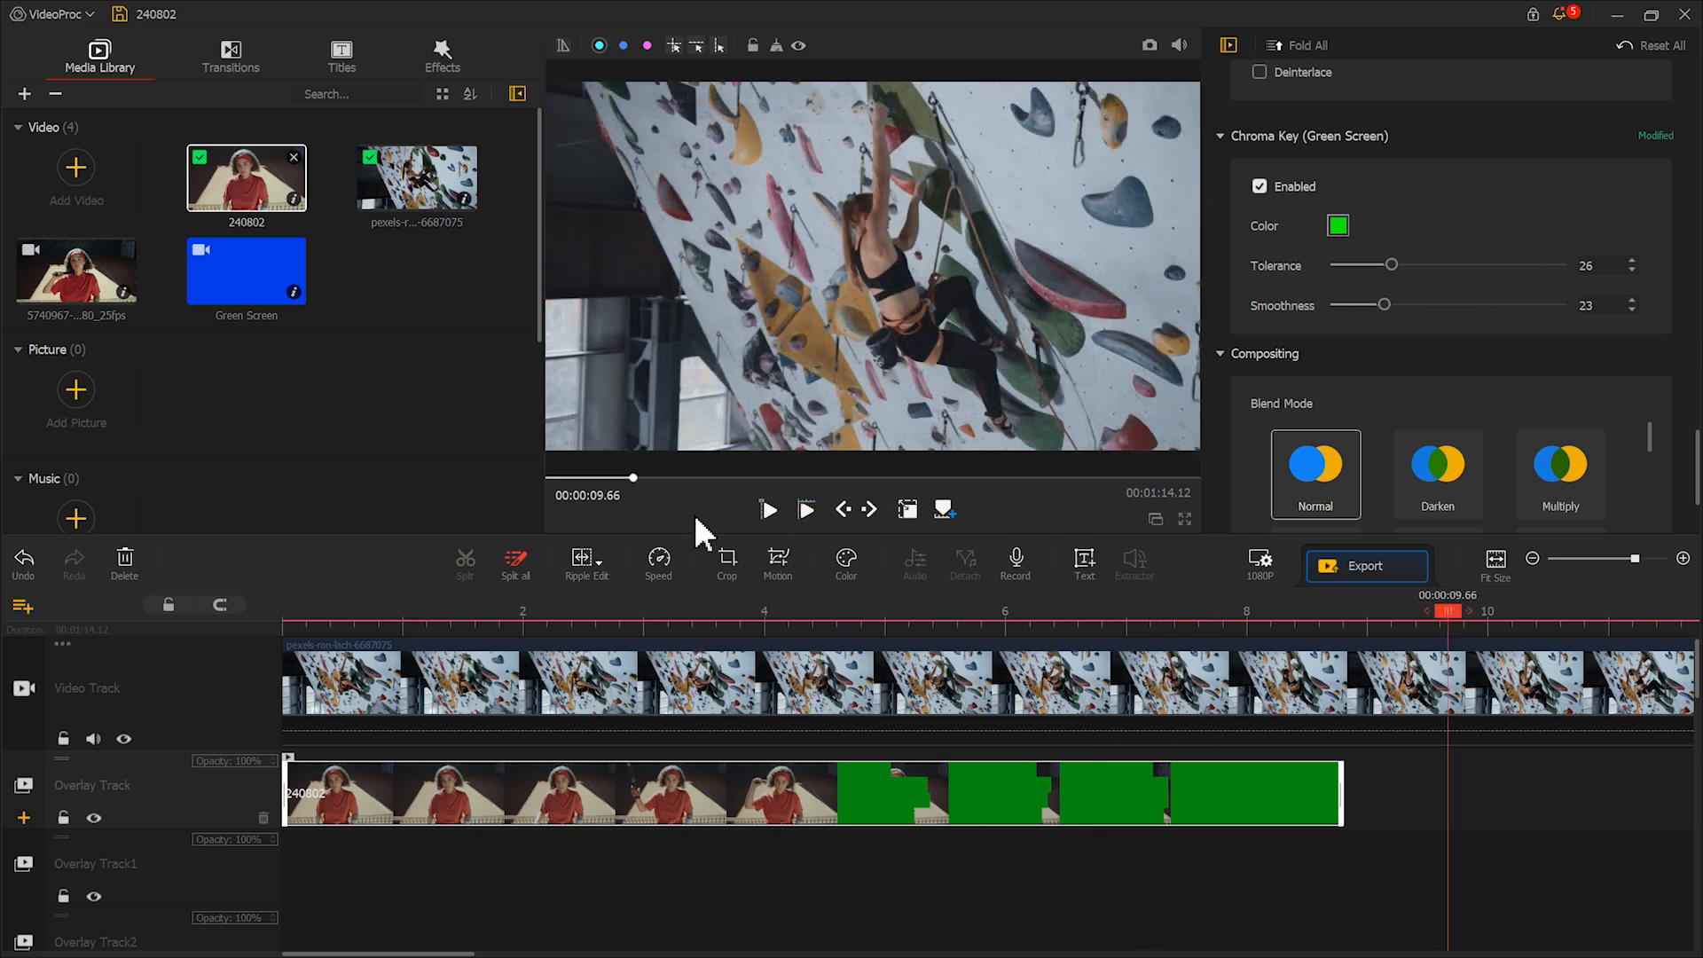